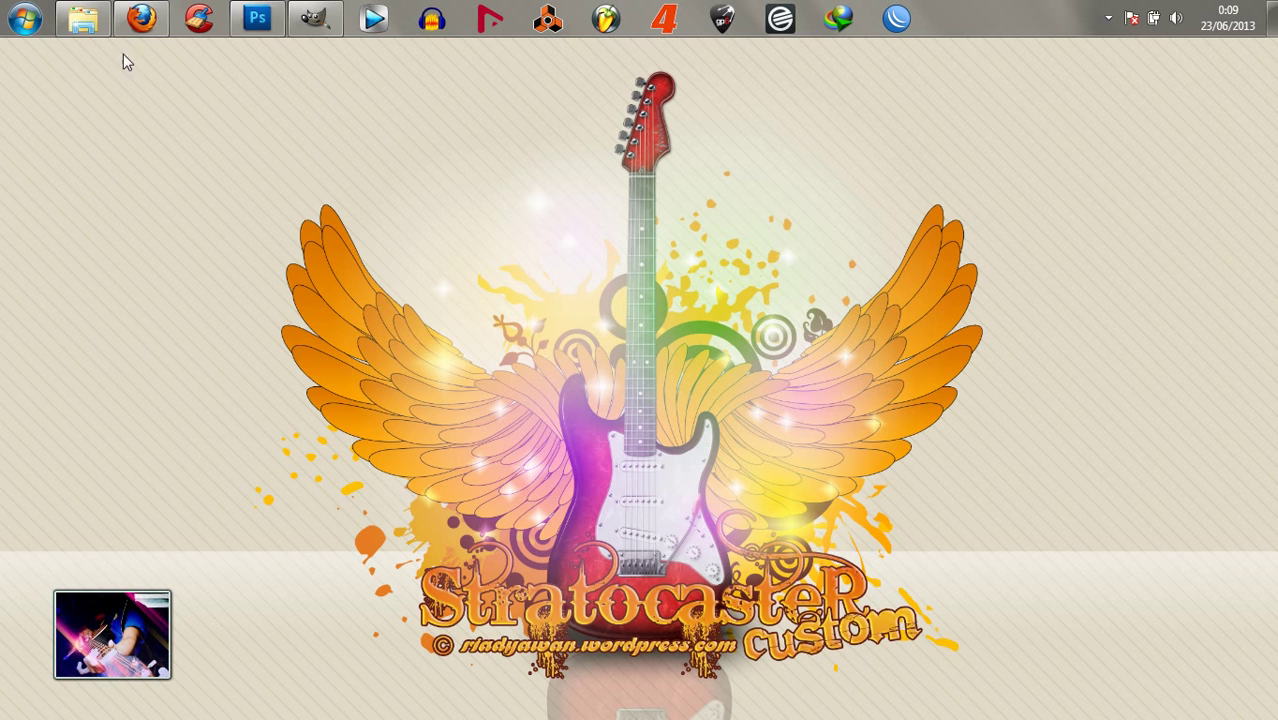
Switch to Firefox and look through the four source images: the portrait and the floral, bokeh and light-stream backgrounds
left_click(141, 18)
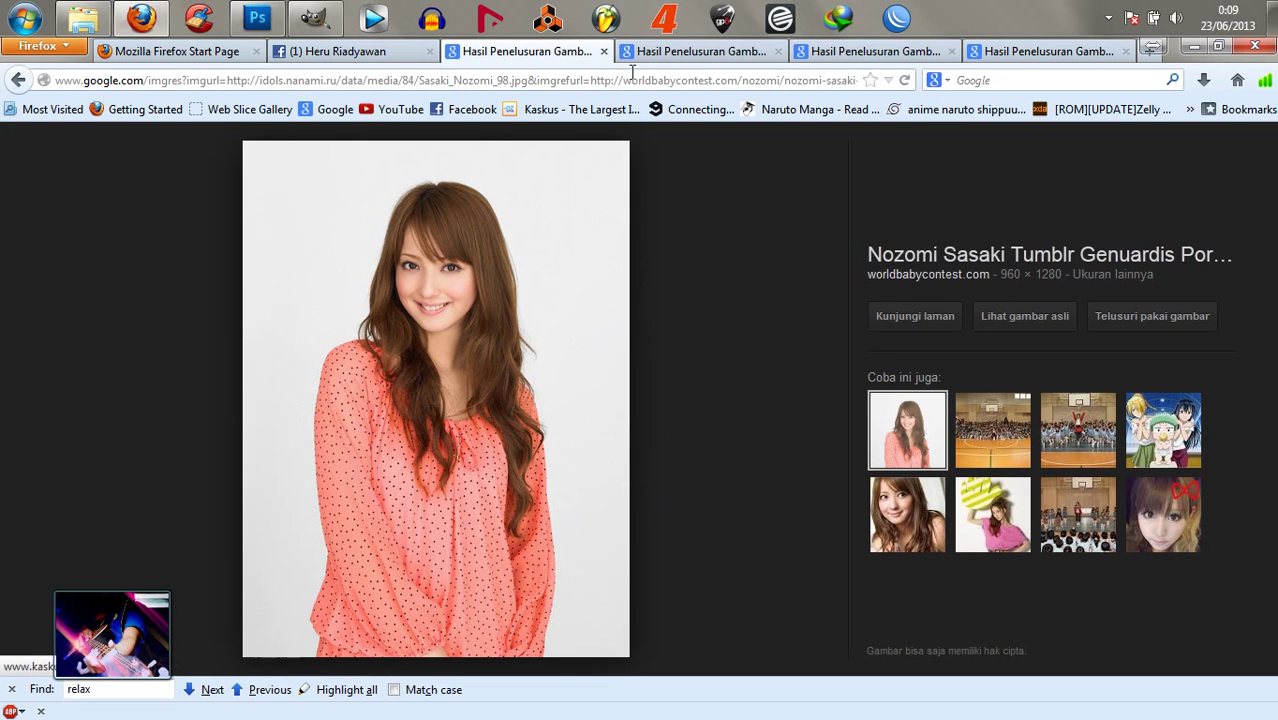
left_click(655, 50)
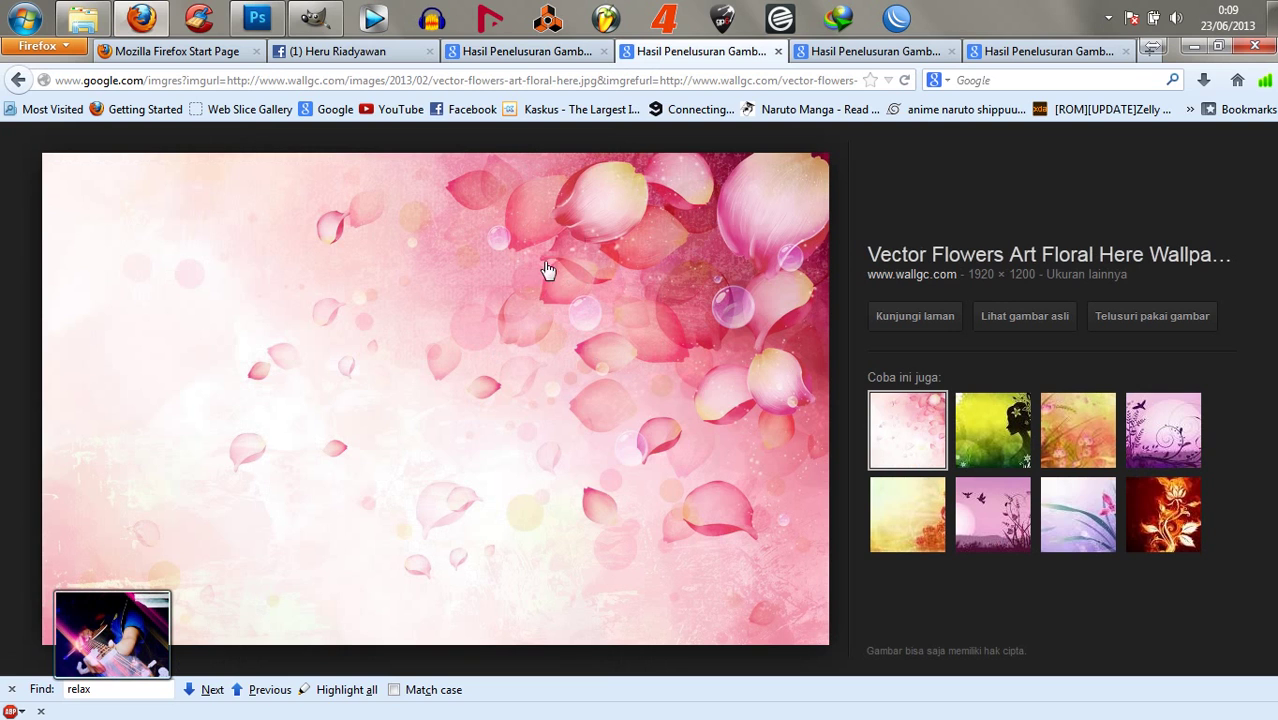
left_click(860, 52)
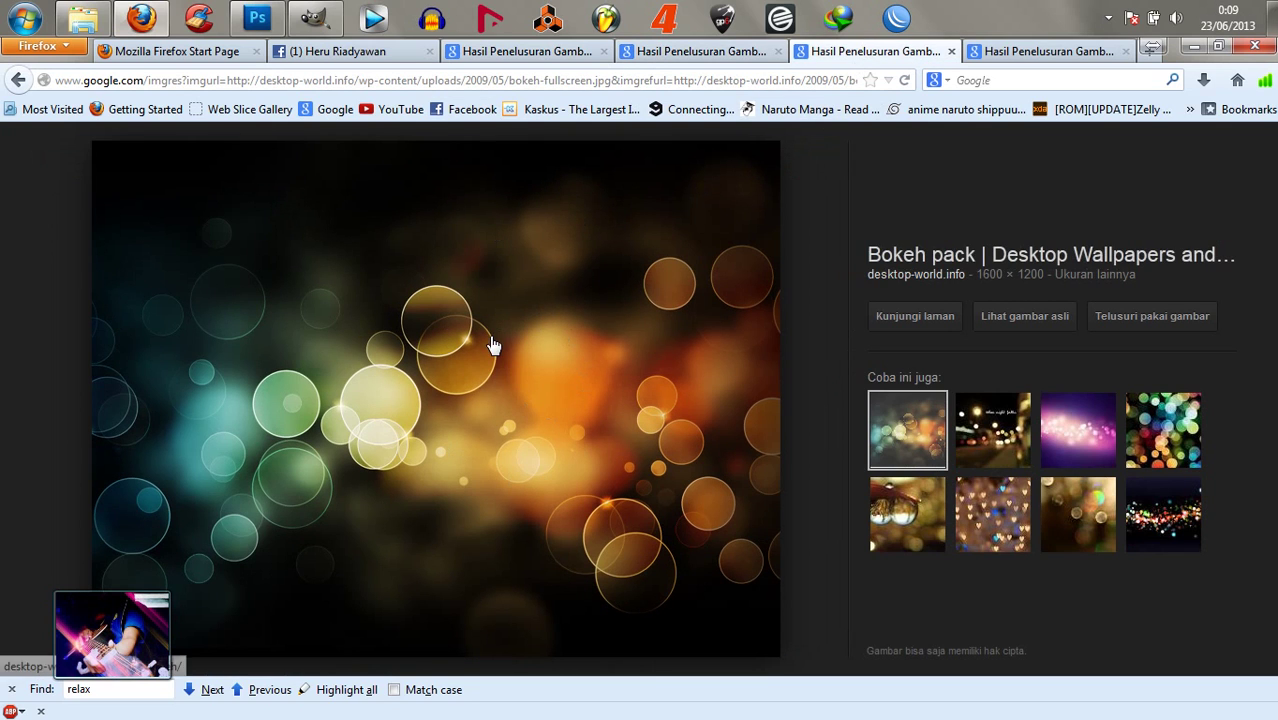
left_click(1038, 52)
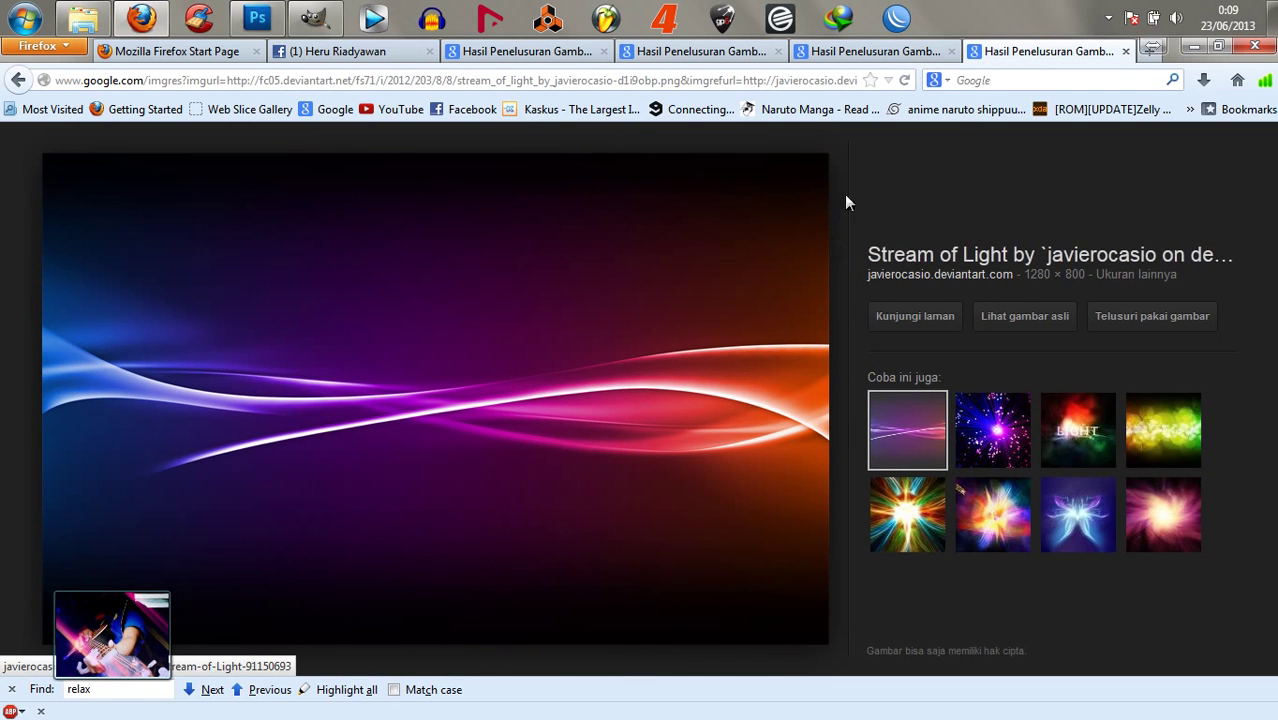
left_click(862, 52)
left_click(757, 55)
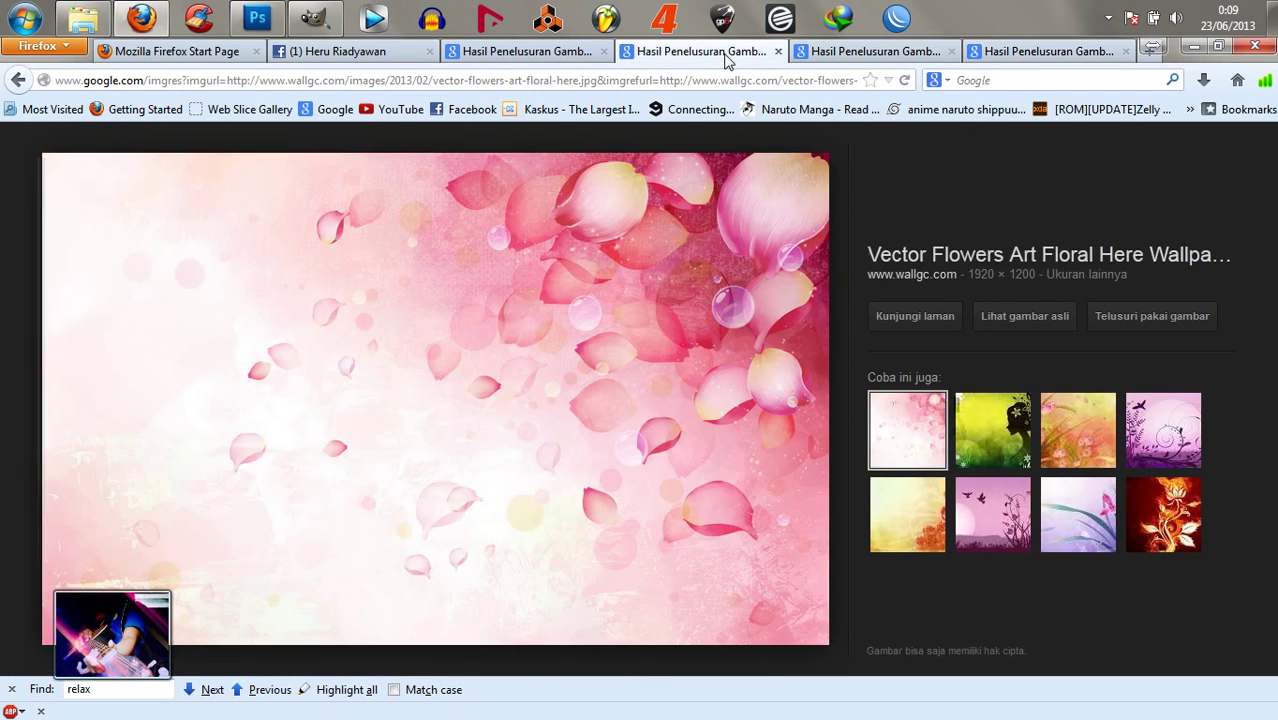
left_click(560, 55)
left_click(700, 58)
left_click(835, 58)
left_click(1005, 58)
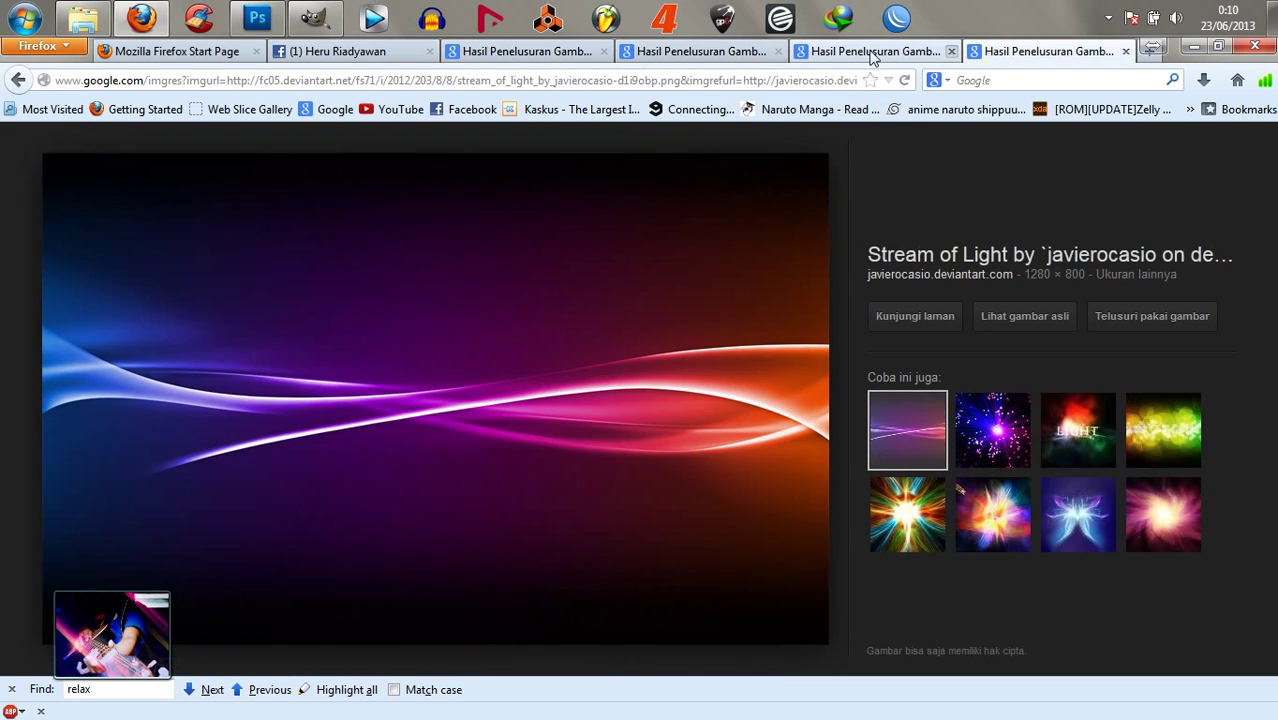
left_click(857, 58)
left_click(699, 58)
left_click(541, 57)
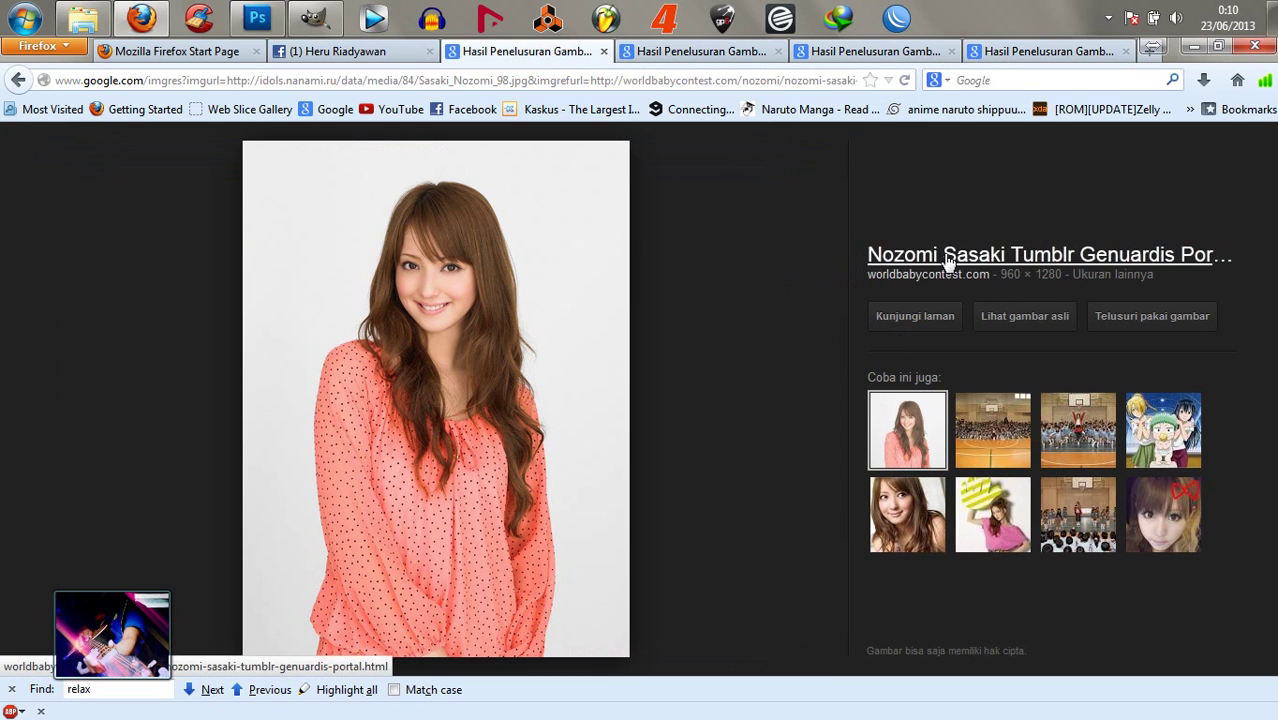
Check the pixel dimensions listed for the portrait and for each of the background images
left_click(745, 58)
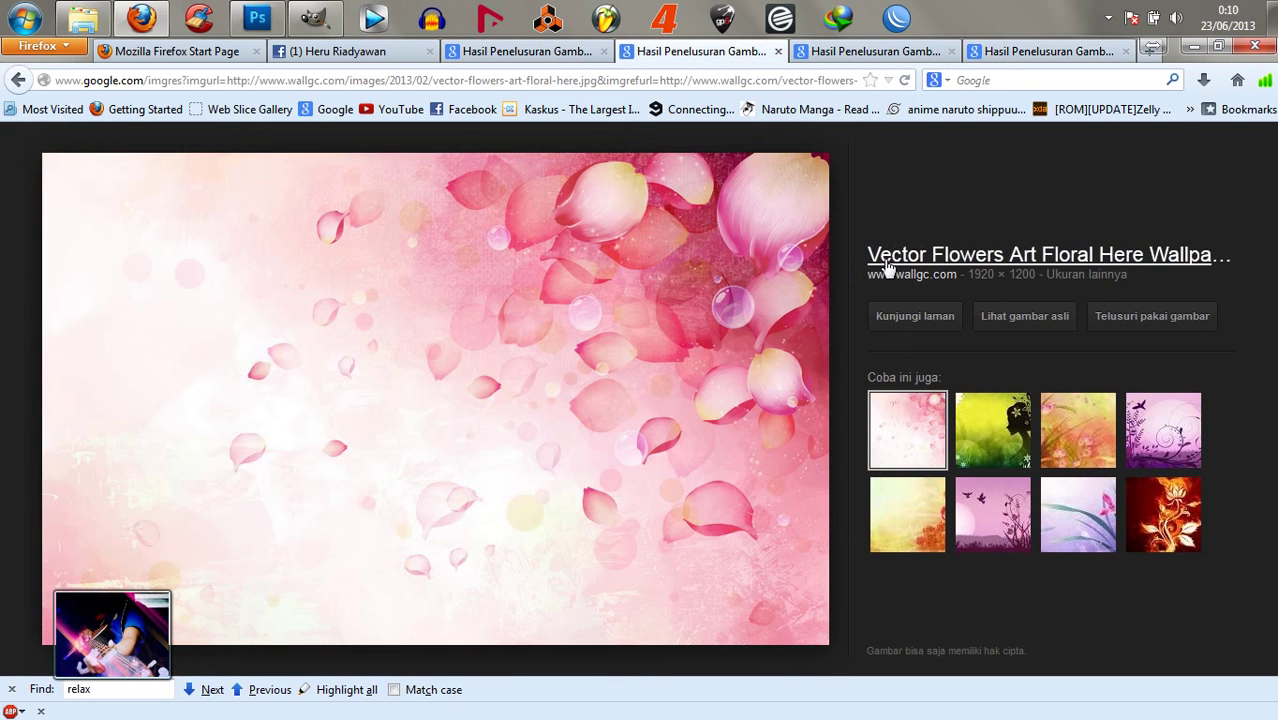
left_click(890, 53)
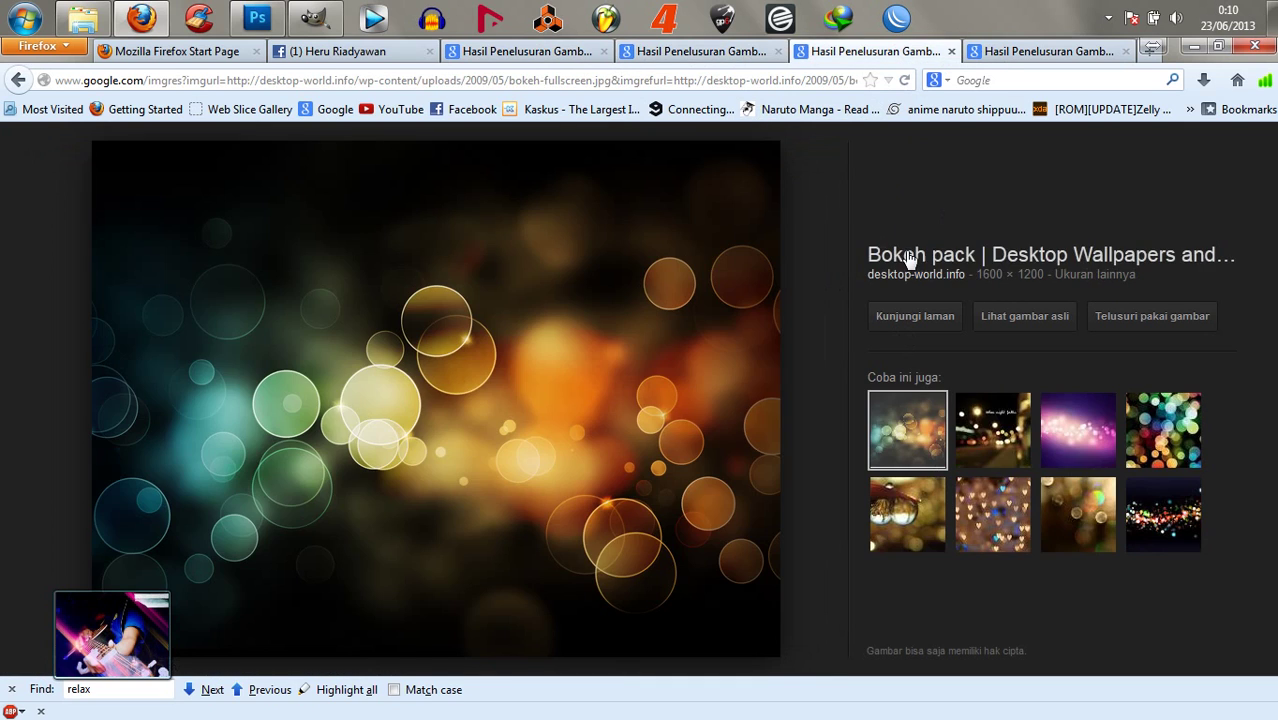
left_click(1030, 53)
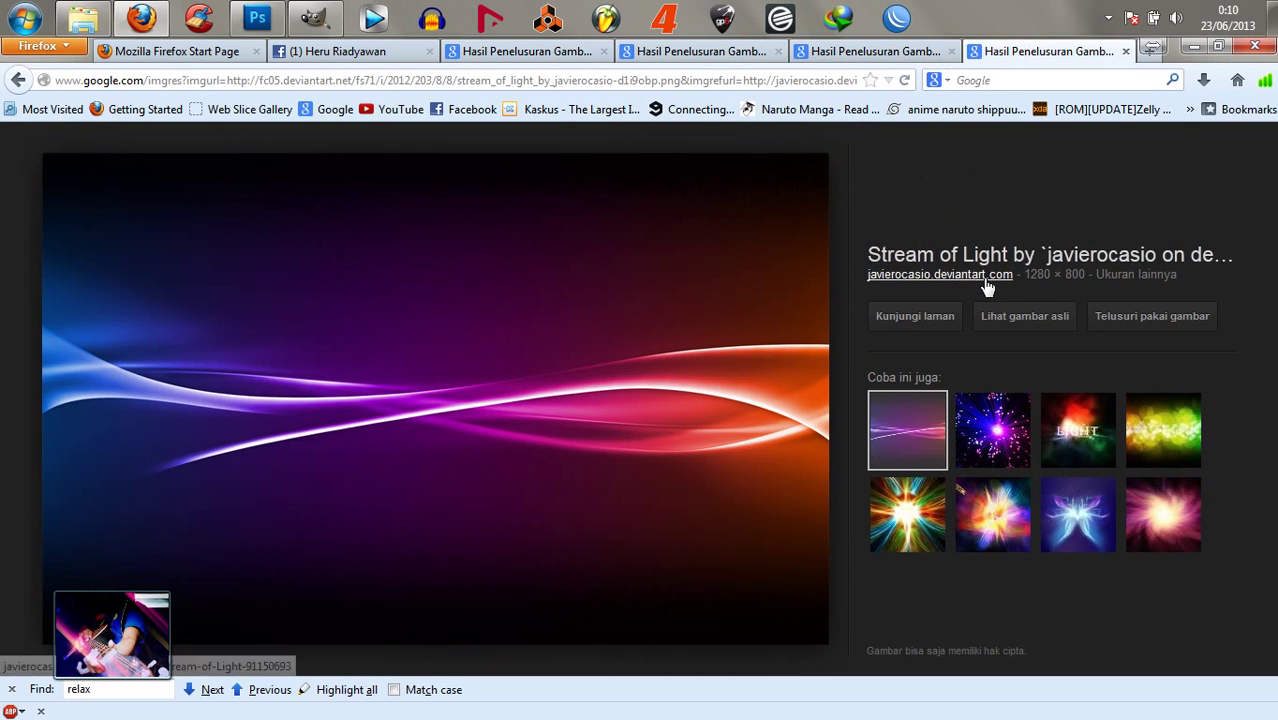
left_click(541, 56)
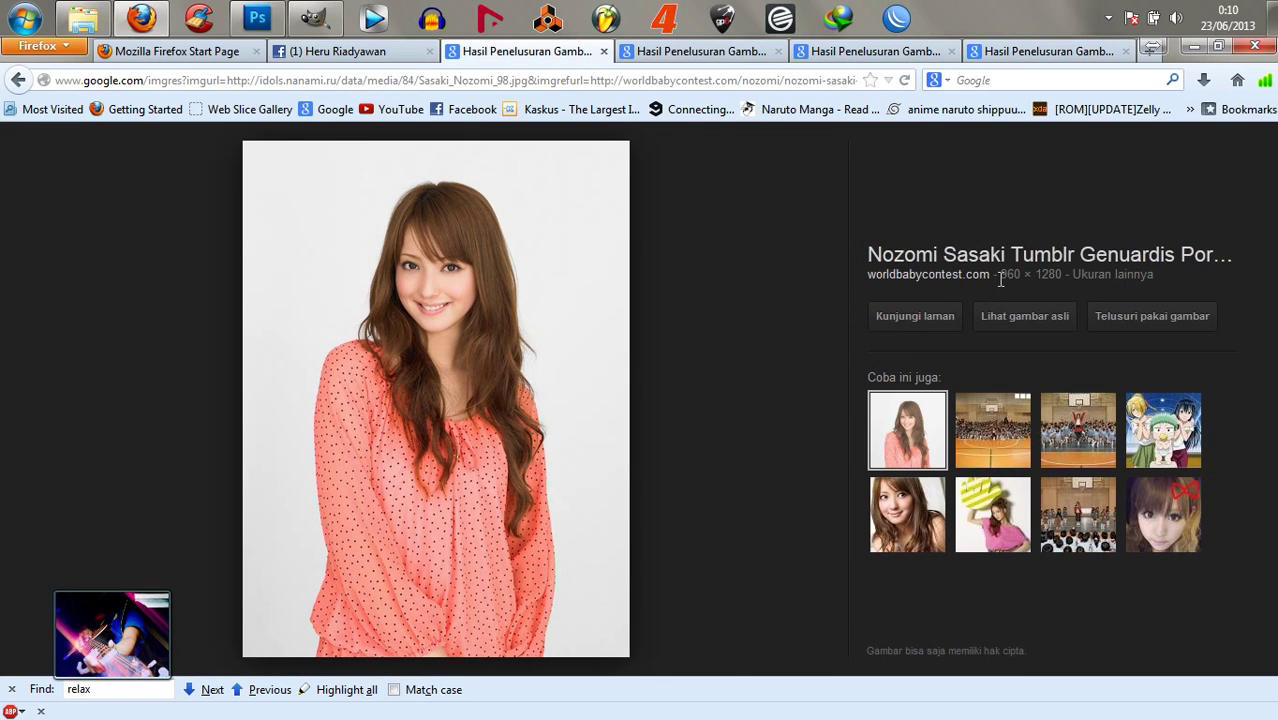
left_click_drag(1000, 279, 1062, 276)
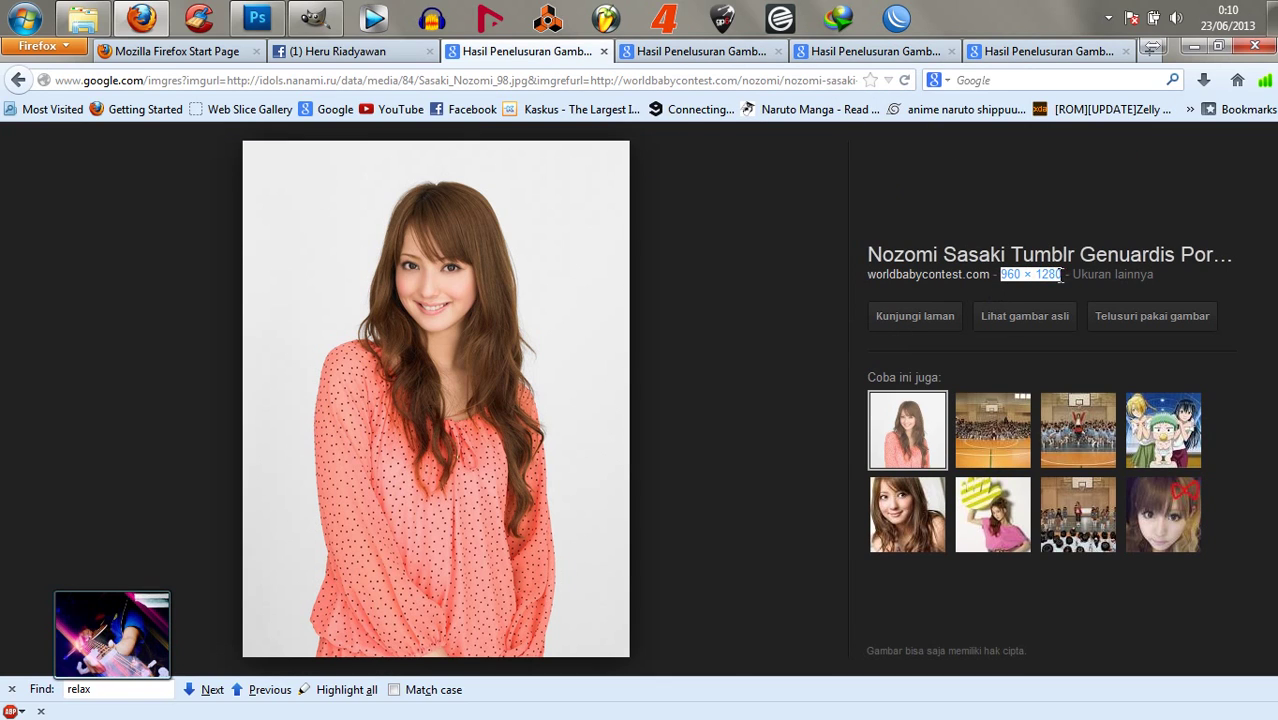
left_click(1020, 276)
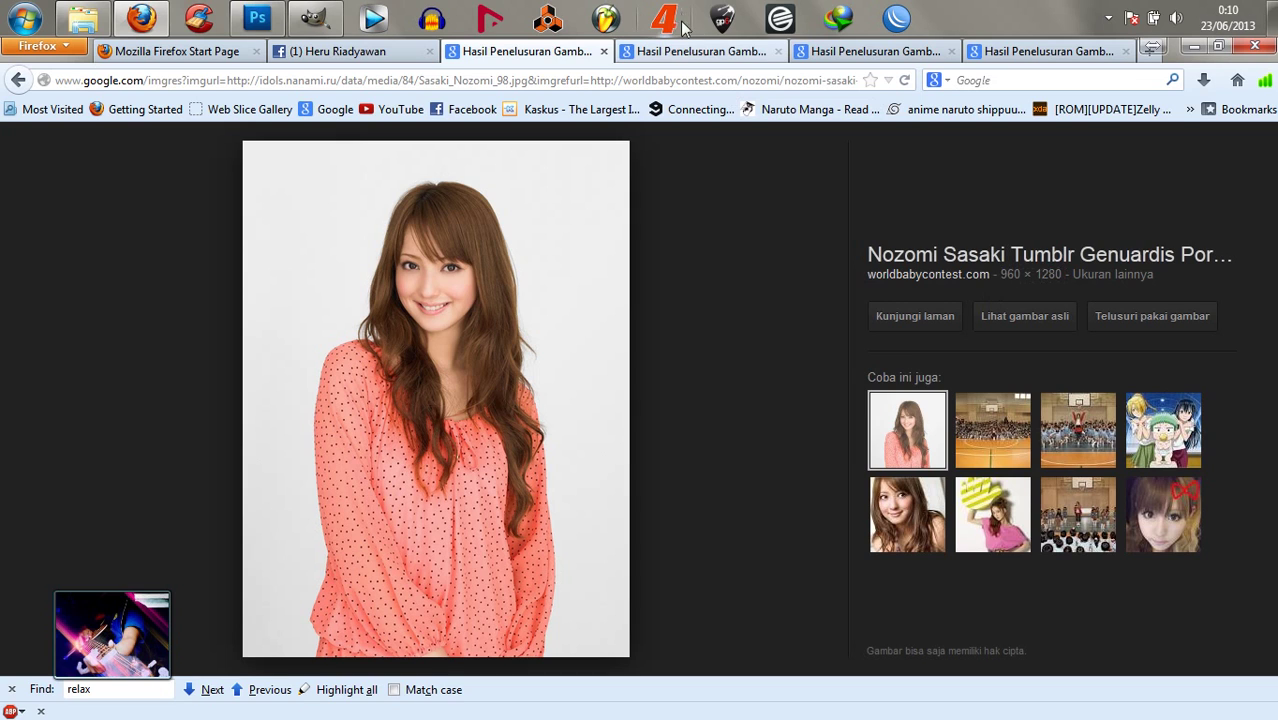
key("ctrl+Tab")
left_click_drag(969, 277, 1040, 268)
left_click(1046, 185)
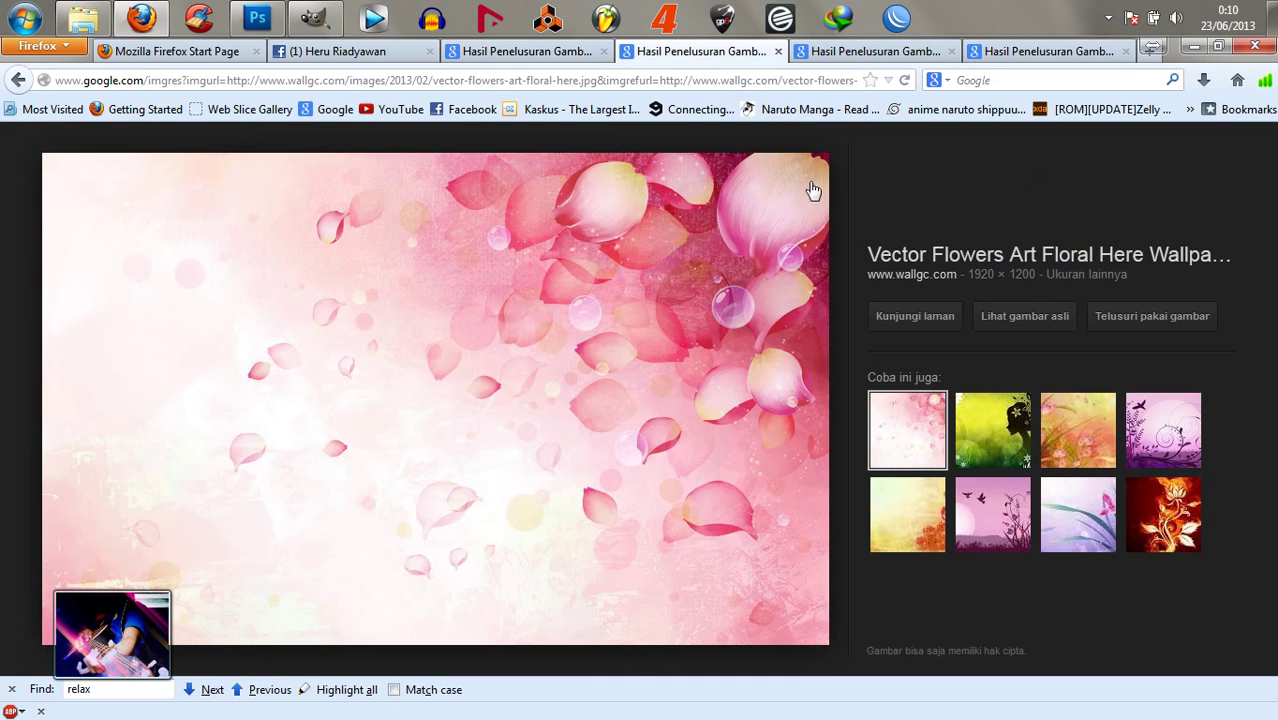
left_click(572, 55)
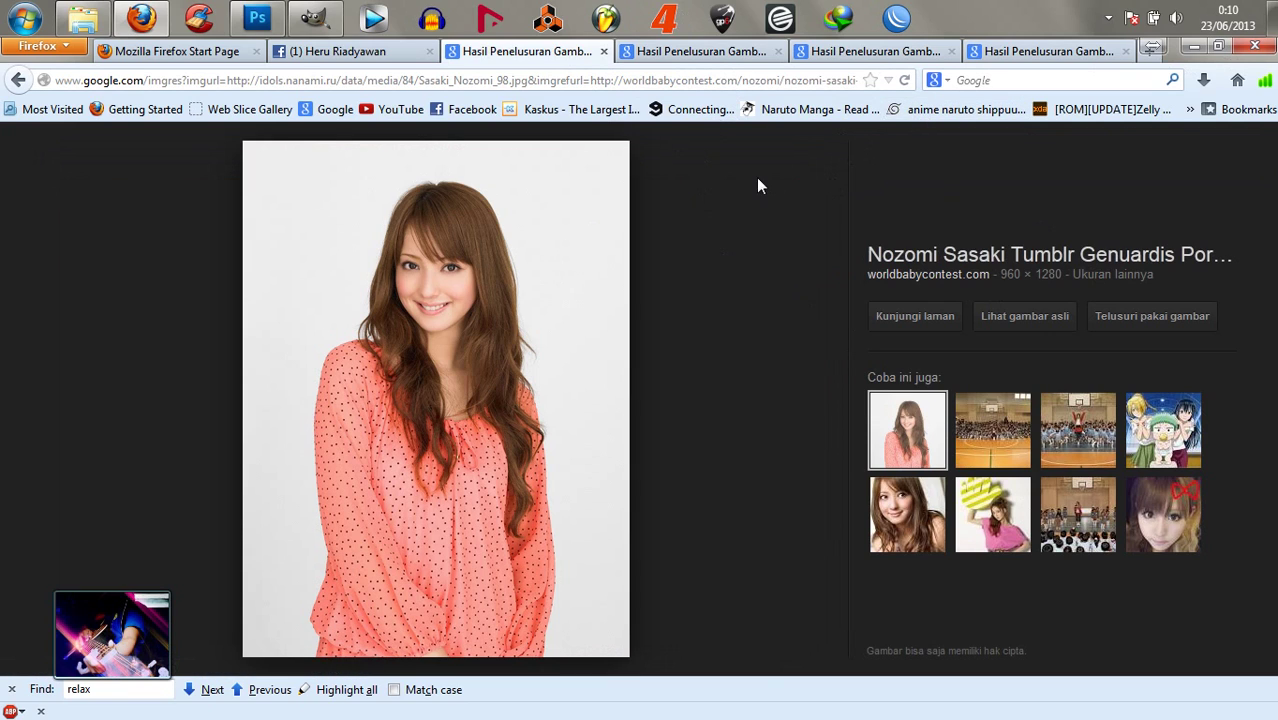
Review the saved images in the GIMP X Photoshop folder in Windows Explorer, and minimize the folder and browser windows
left_click(84, 20)
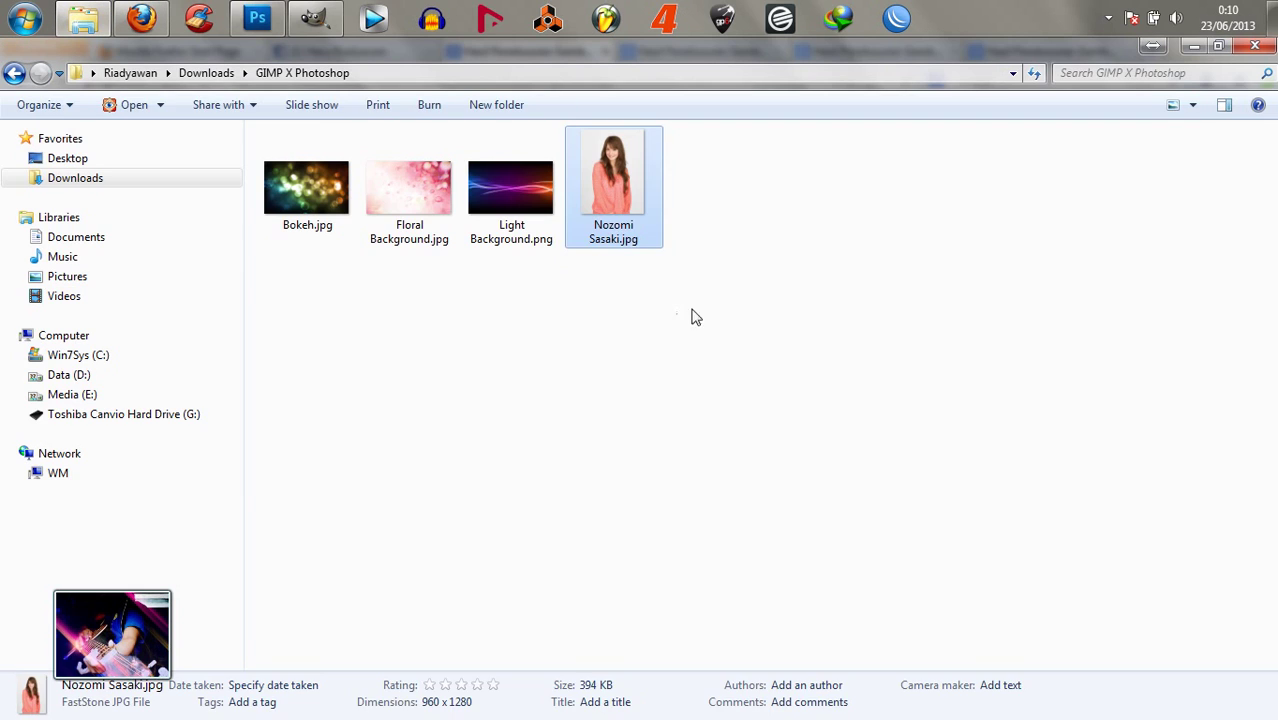
left_click_drag(785, 343, 262, 128)
left_click(919, 352)
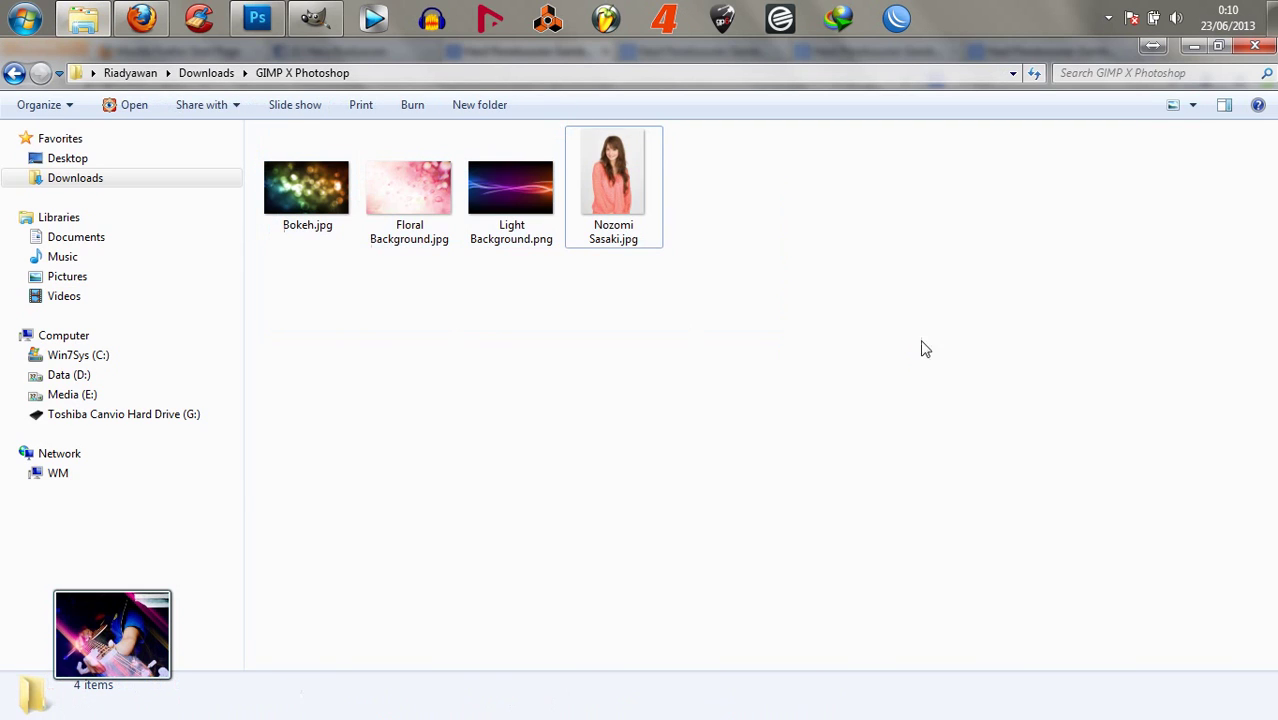
left_click(1192, 48)
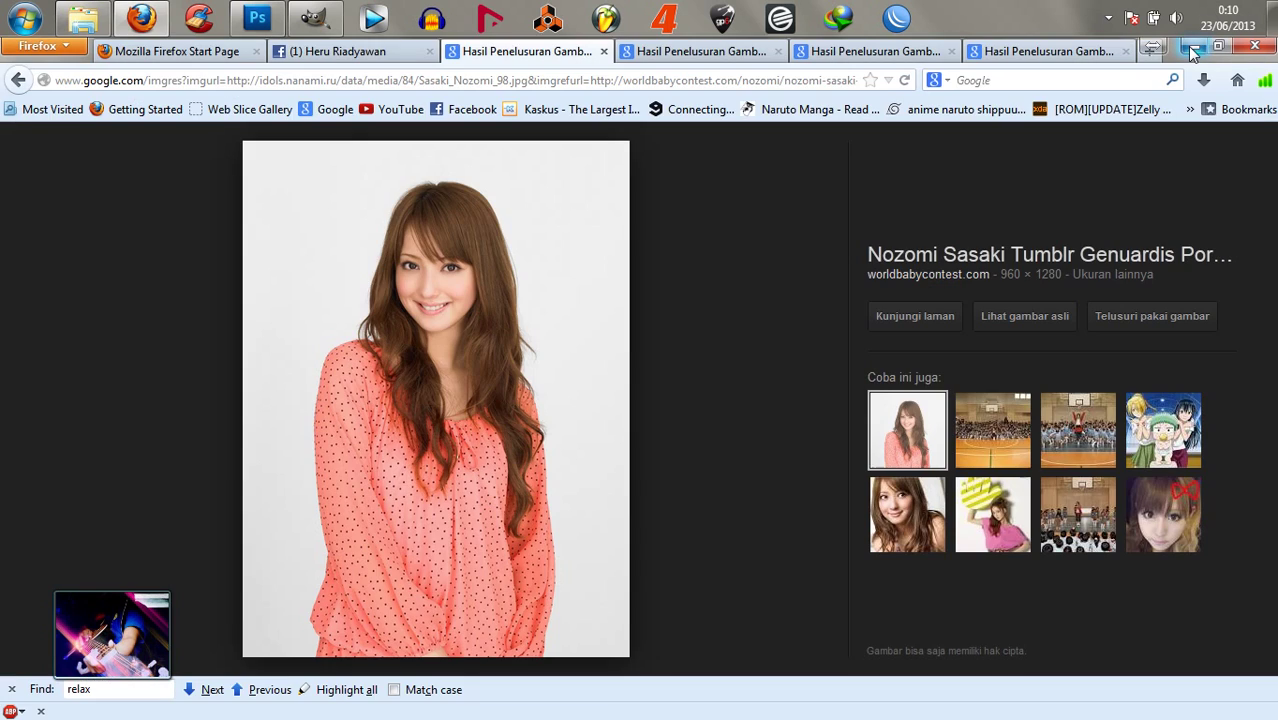
left_click(1190, 48)
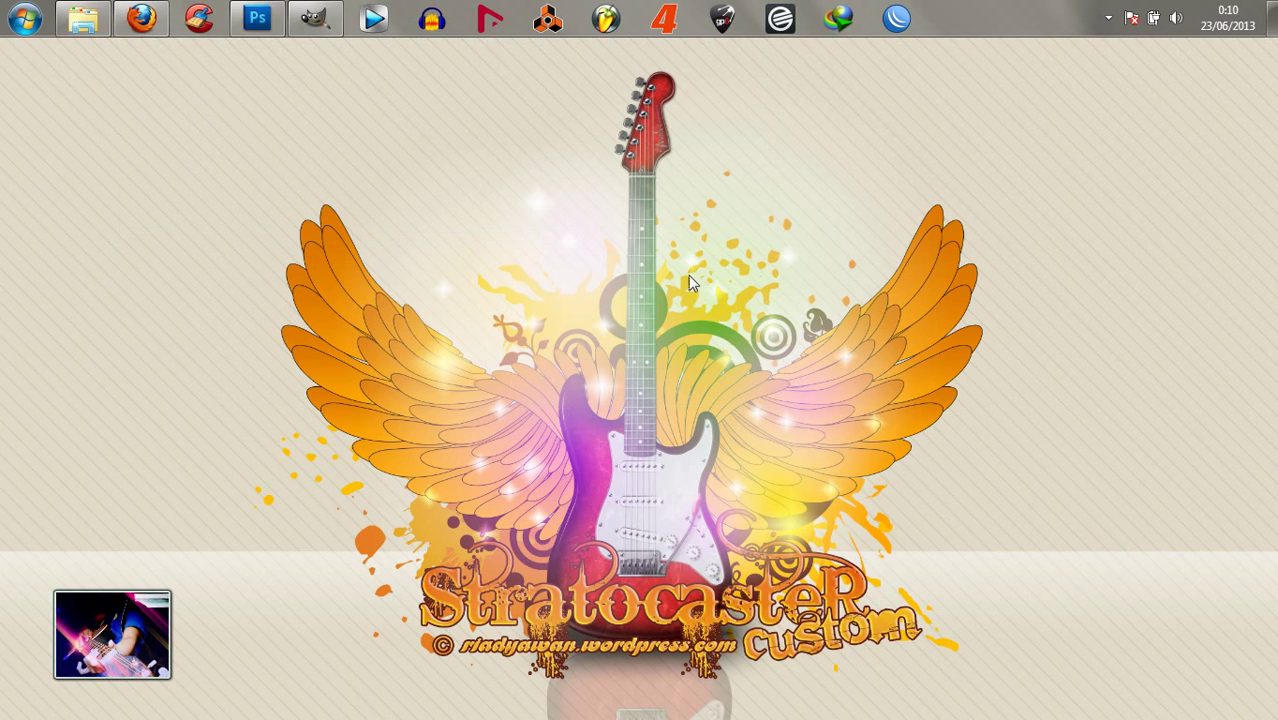
left_click(262, 28)
left_click(330, 28)
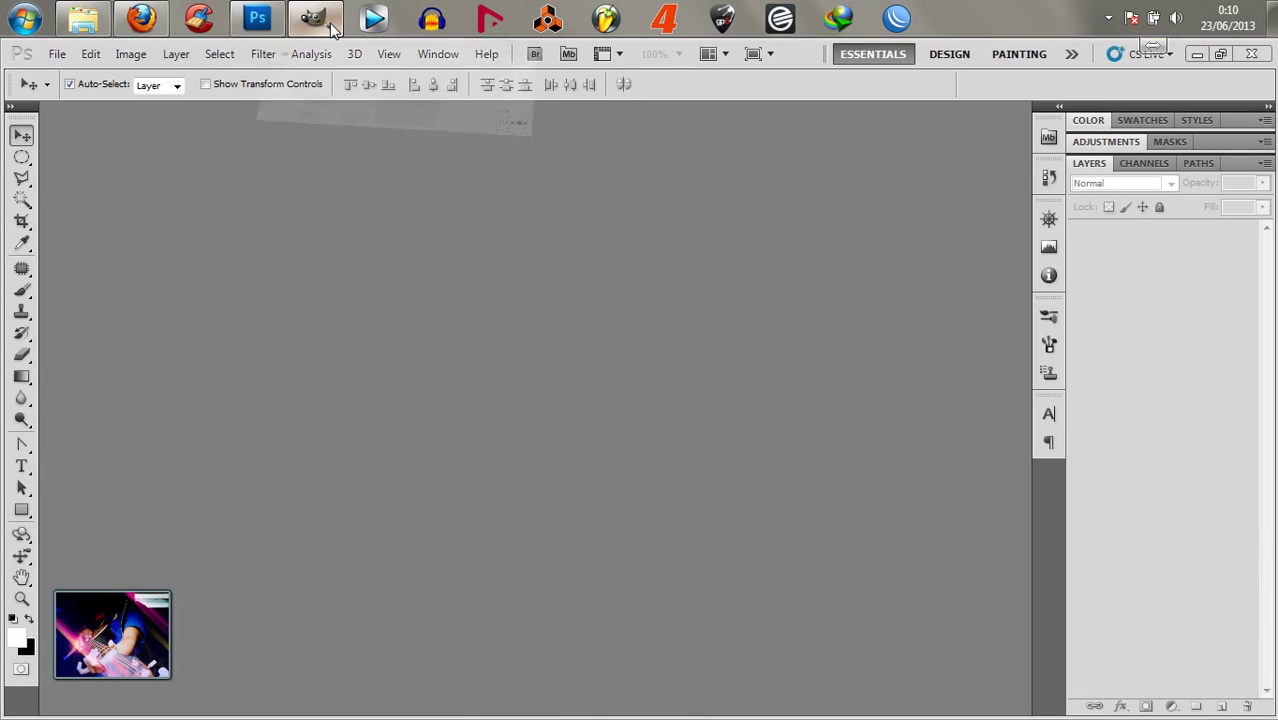
left_click(257, 20)
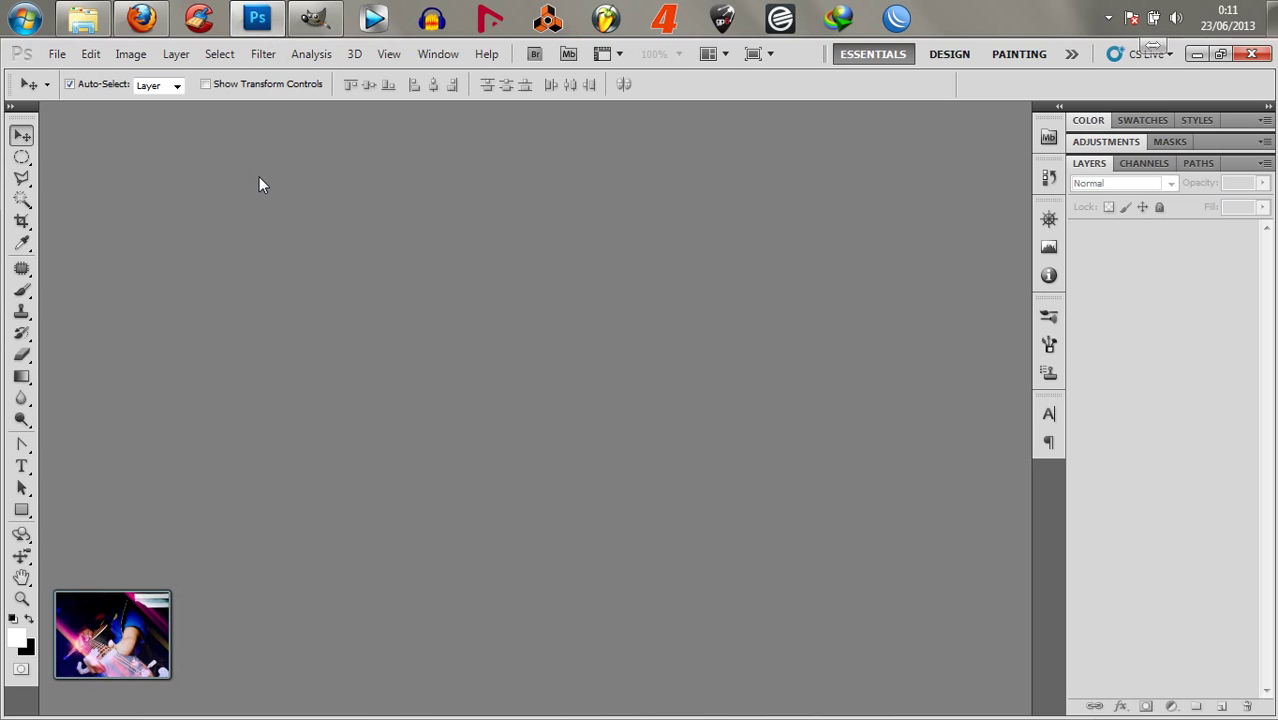
left_click(313, 26)
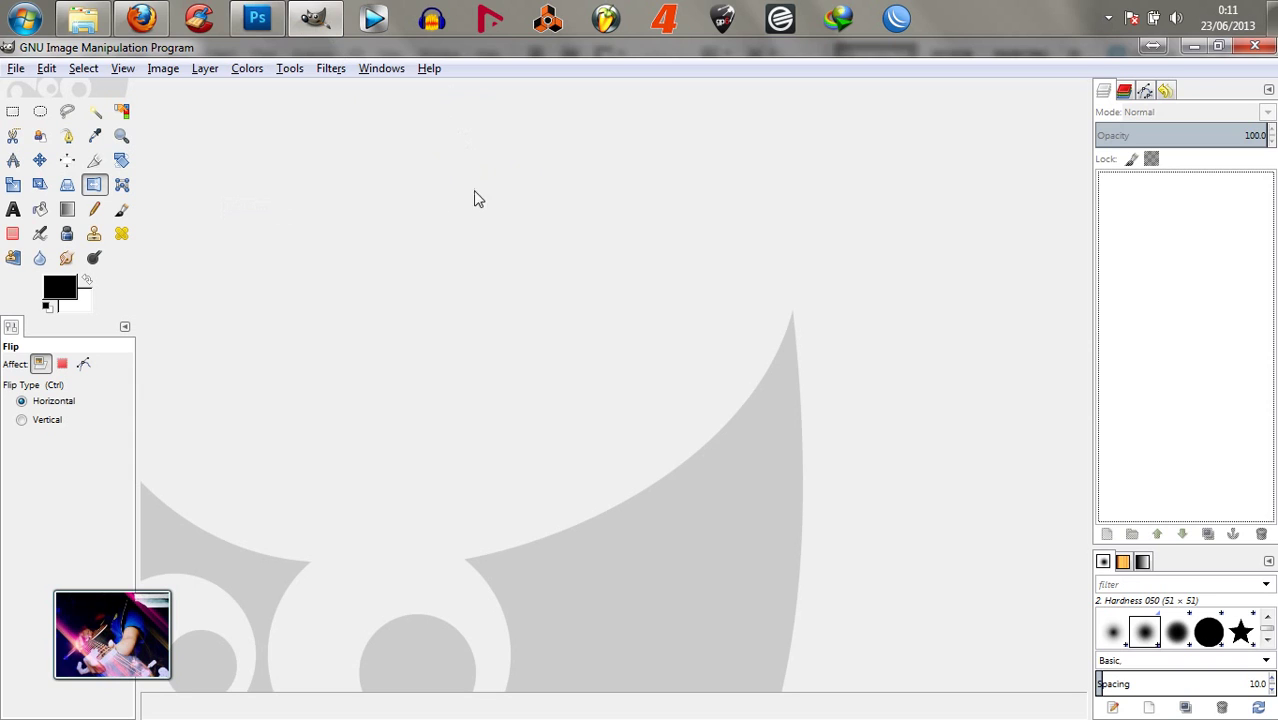
Switch to Photoshop and create a document named Nozomi, 1366 × 768 pixels at 72 pixels/inch, filled with the background color
left_click(257, 20)
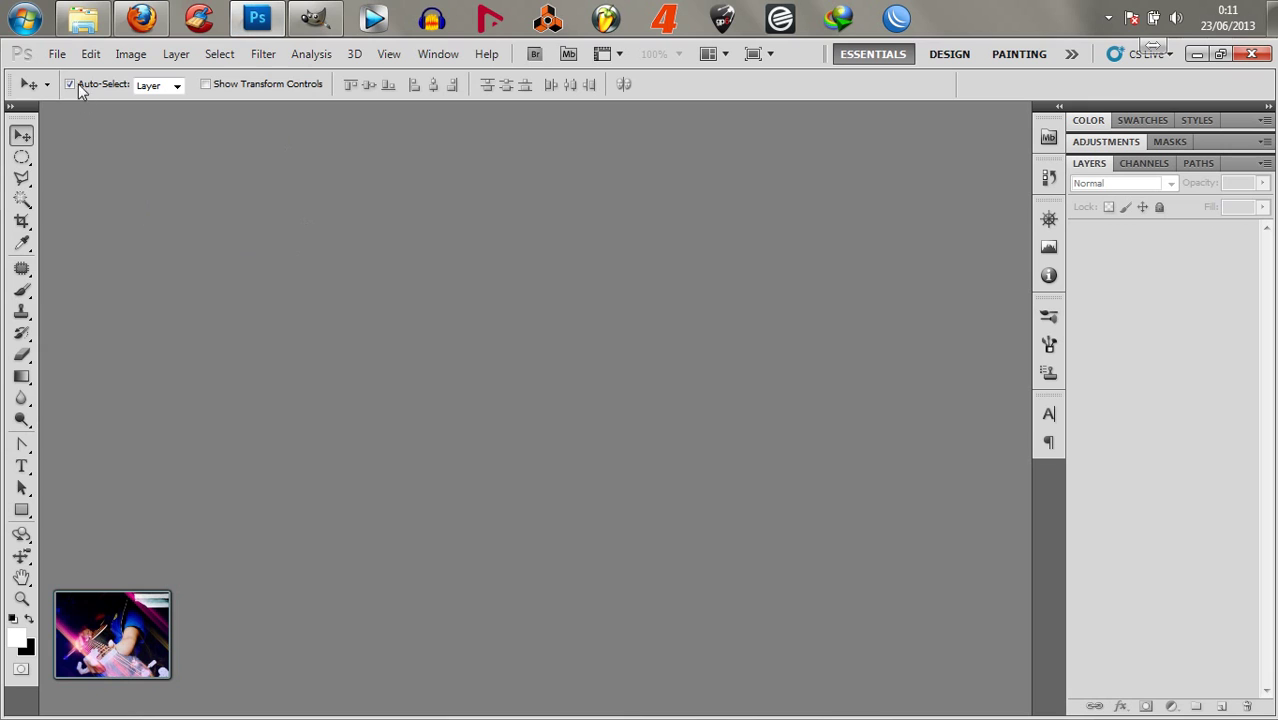
left_click(58, 54)
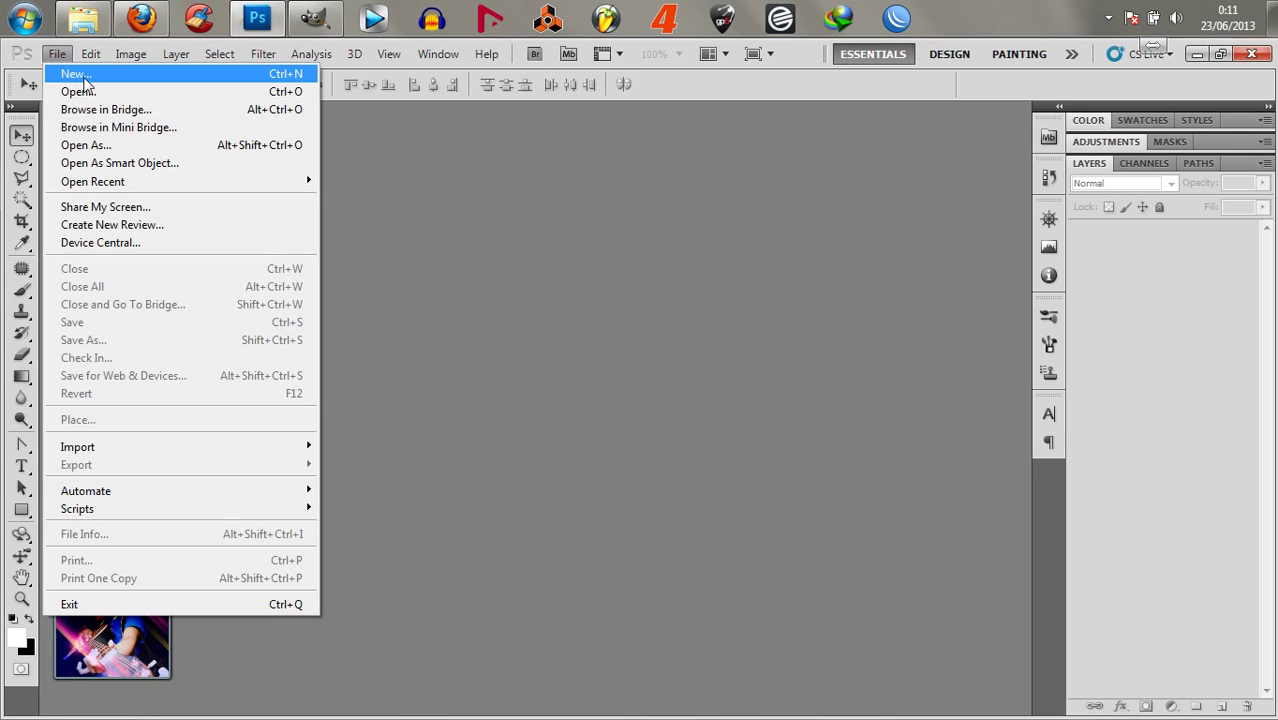
left_click(85, 84)
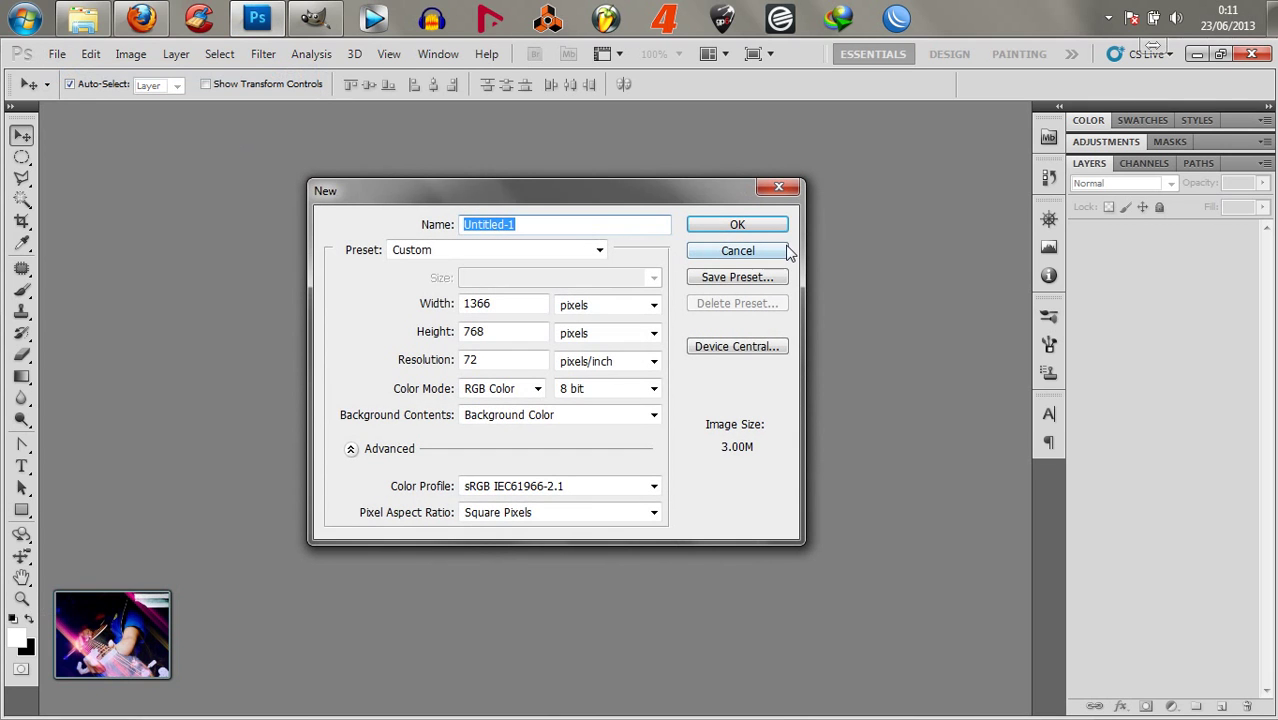
type("Nozomi")
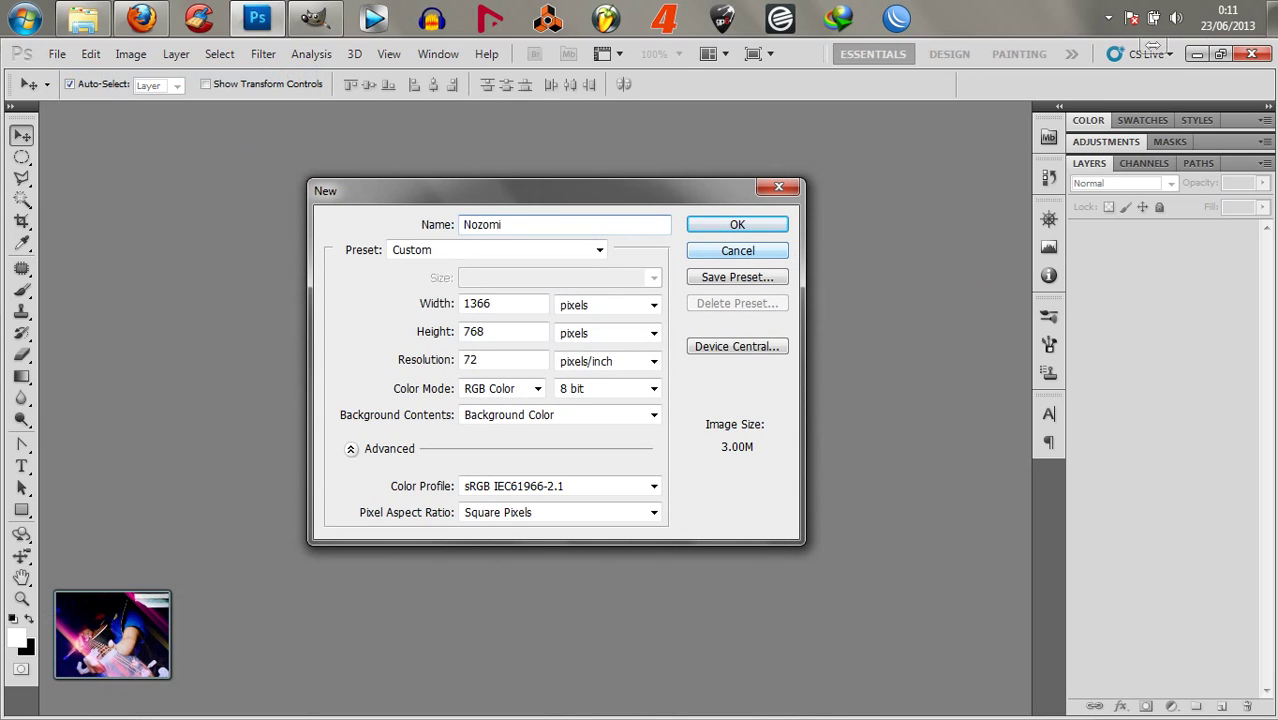
left_click(516, 305)
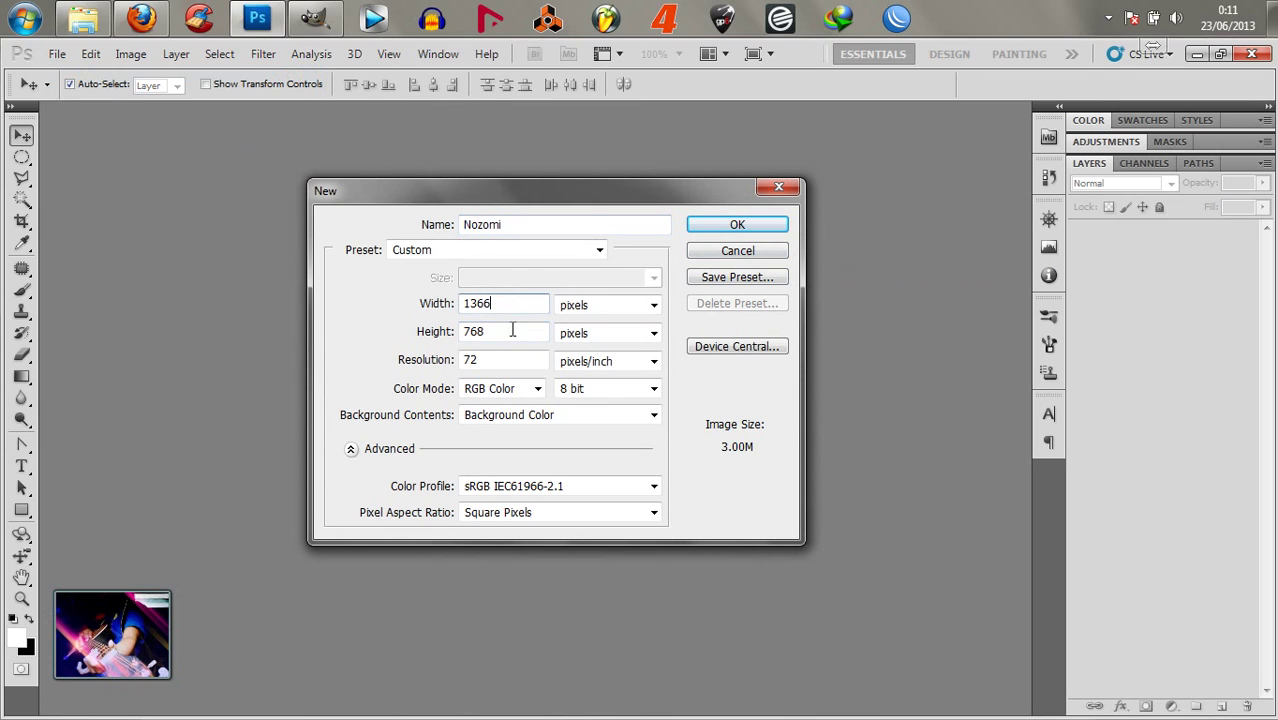
left_click(513, 331)
left_click(522, 304)
left_click(512, 333)
left_click(516, 303)
left_click(509, 332)
left_click(519, 303)
left_click(781, 228)
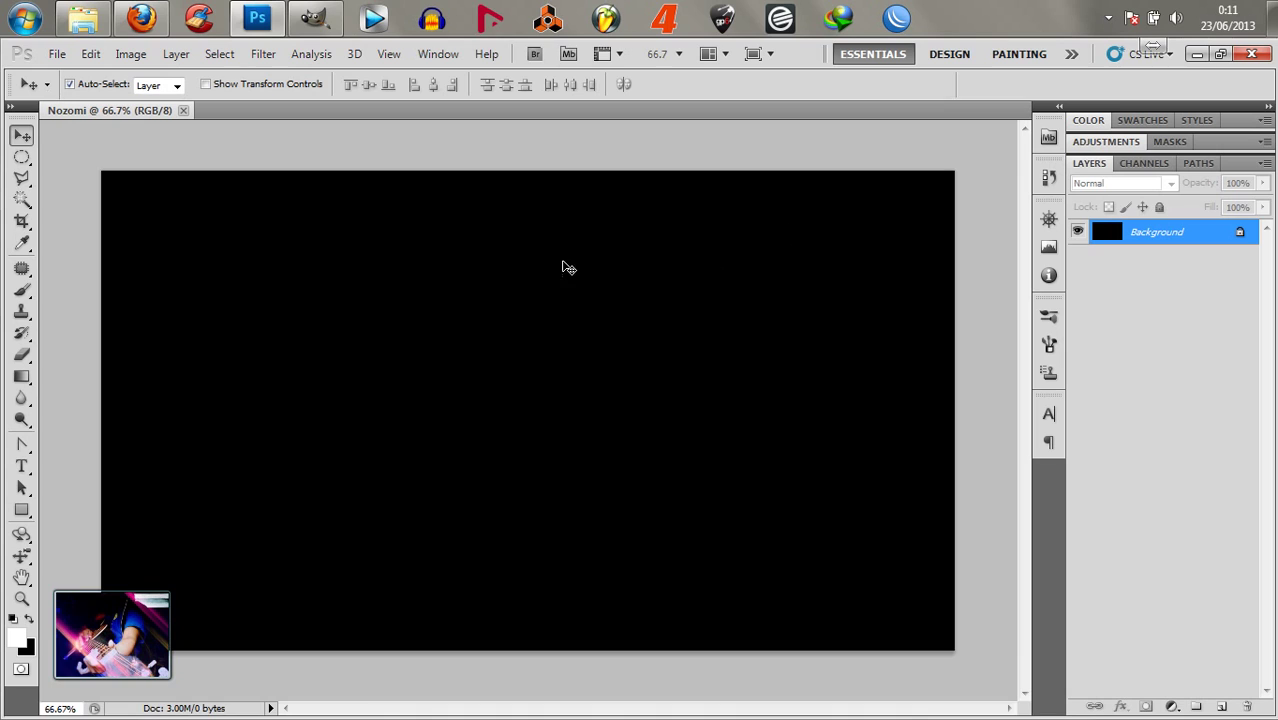
Switch to GIMP and create a new 1366 × 768 px image
left_click(315, 19)
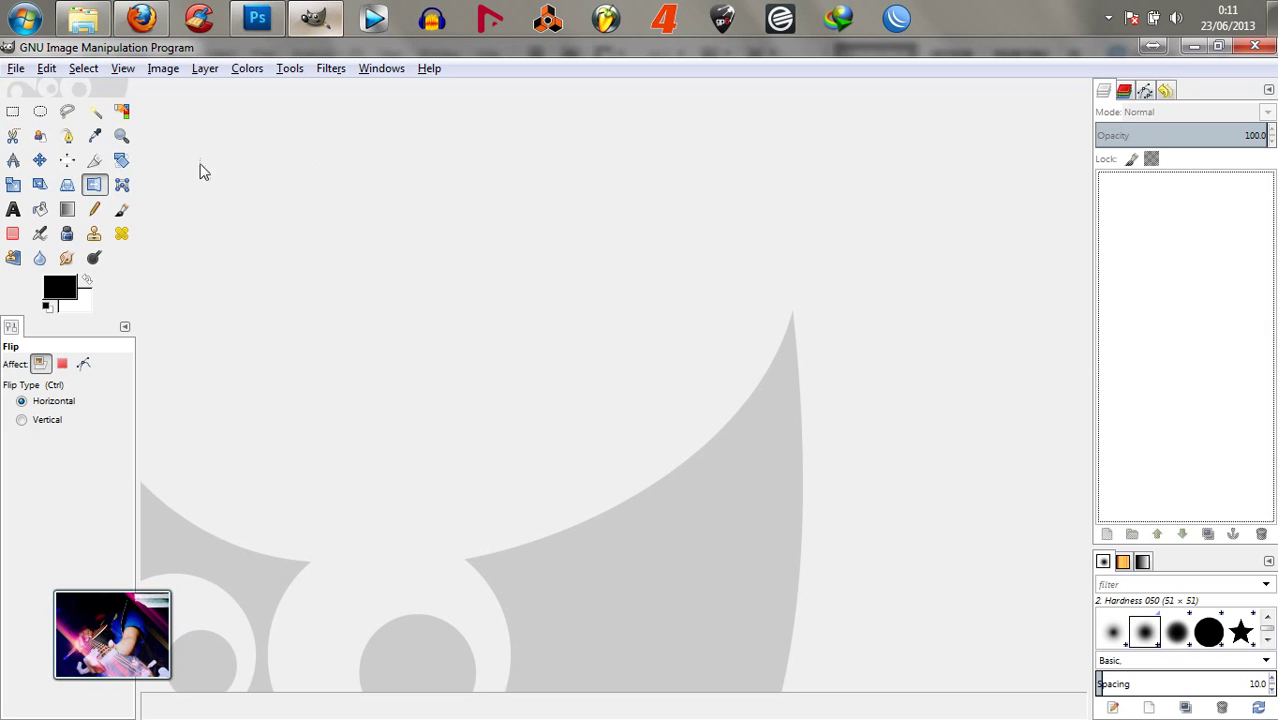
left_click(16, 70)
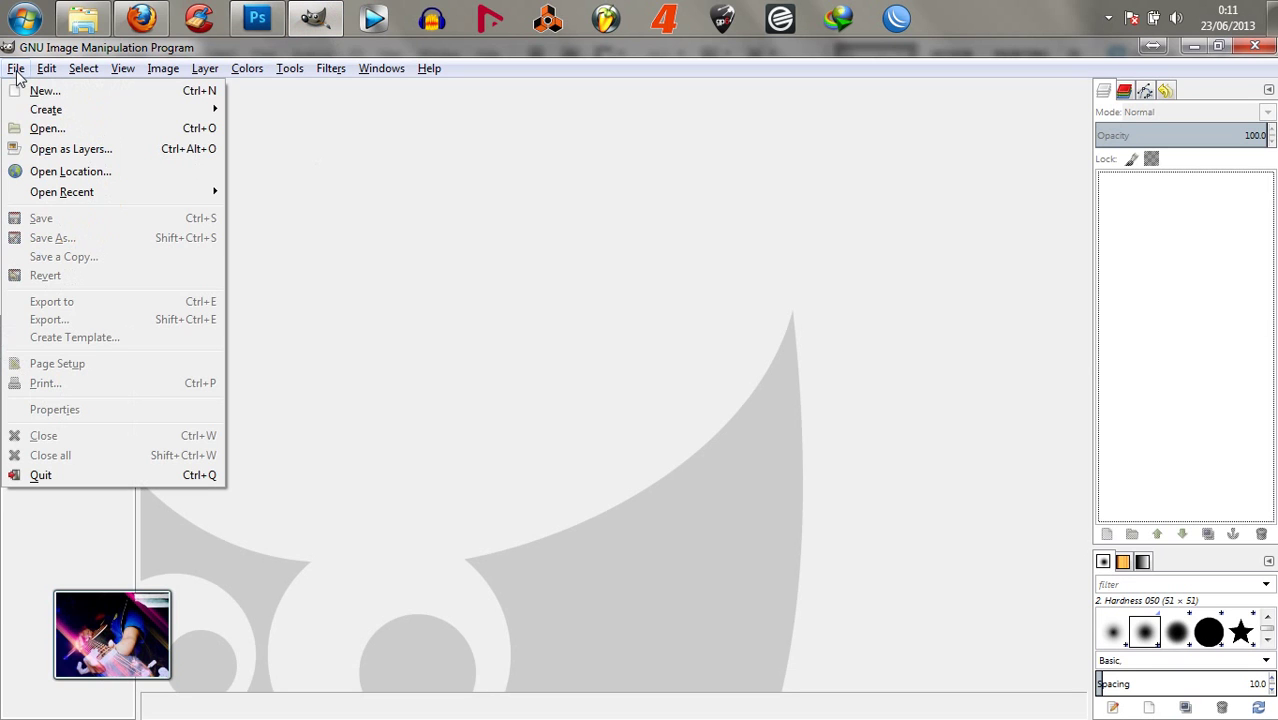
left_click(44, 91)
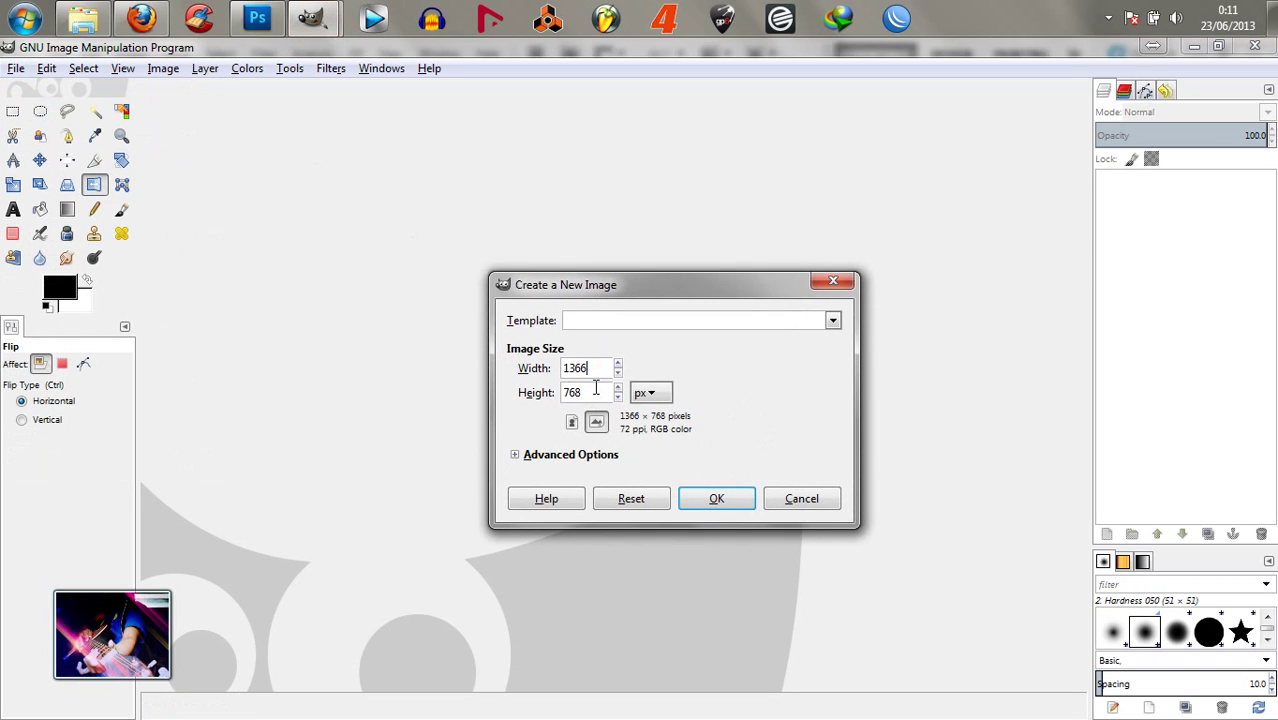
left_click(739, 511)
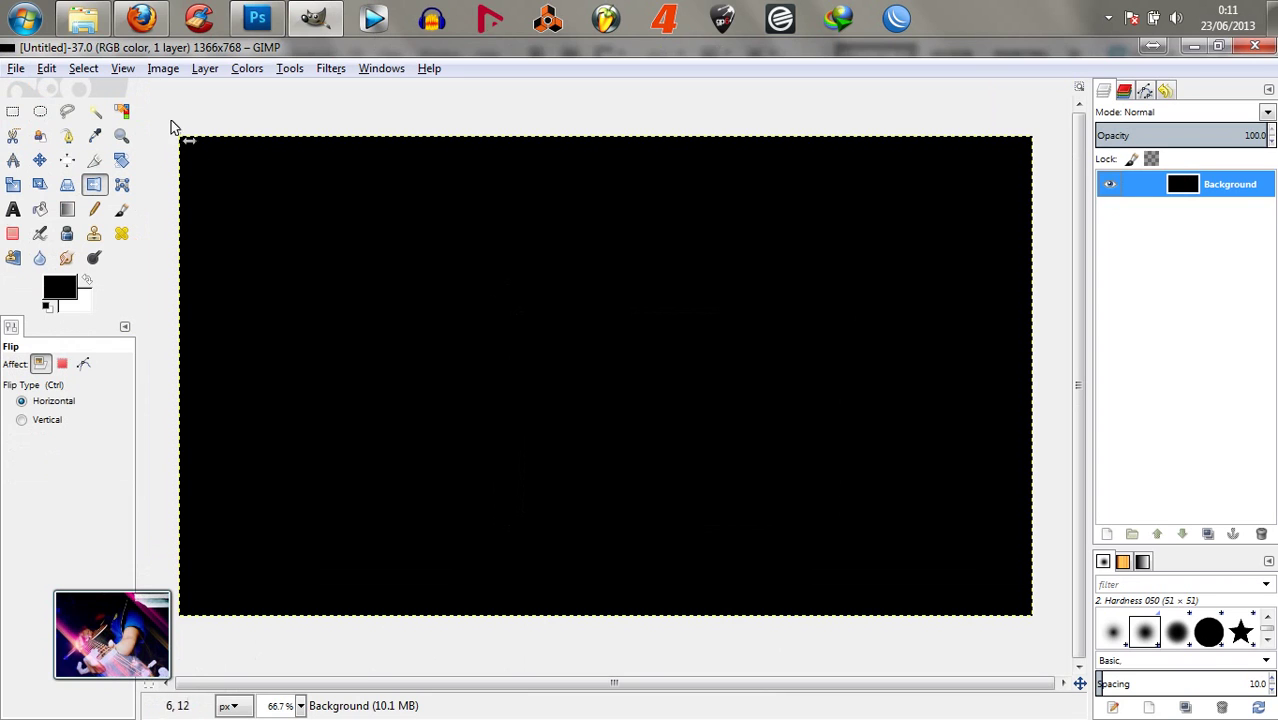
Place Nozomi Sasaki.jpg from the GIMP X Photoshop folder into the Photoshop document, positioned over the right side of the canvas
left_click(97, 24)
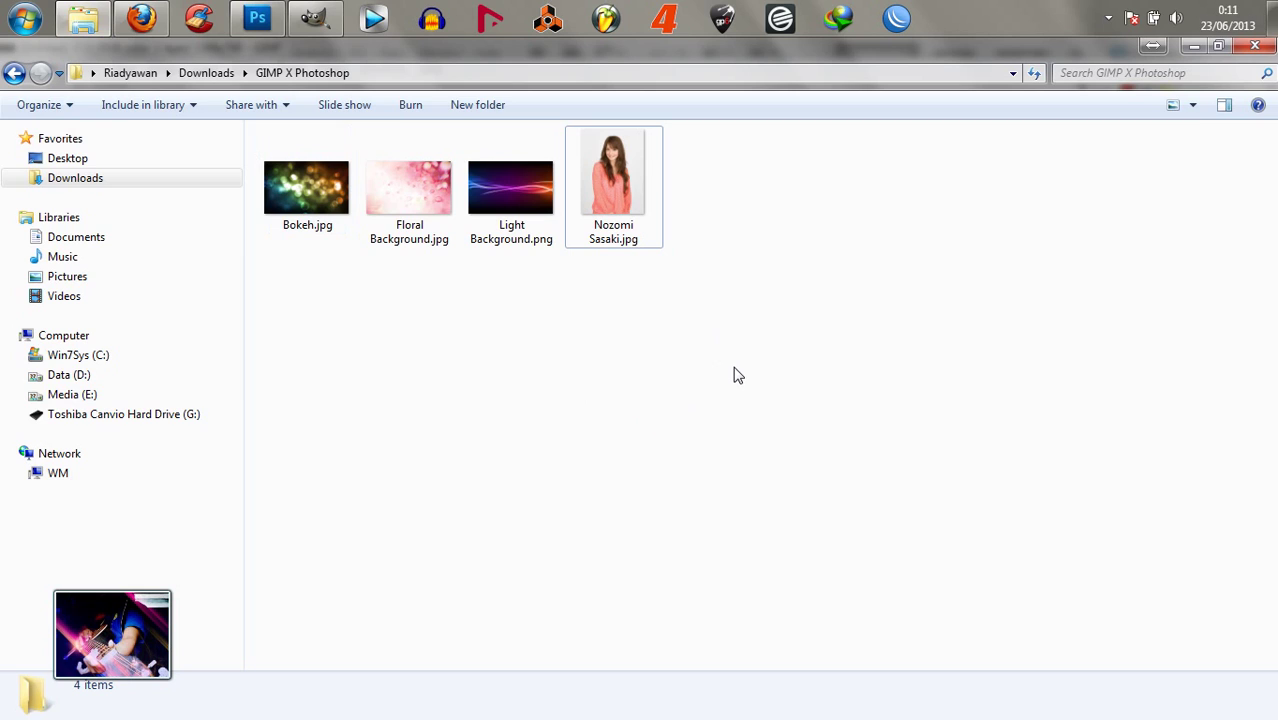
left_click(721, 370)
left_click_drag(625, 178, 813, 408)
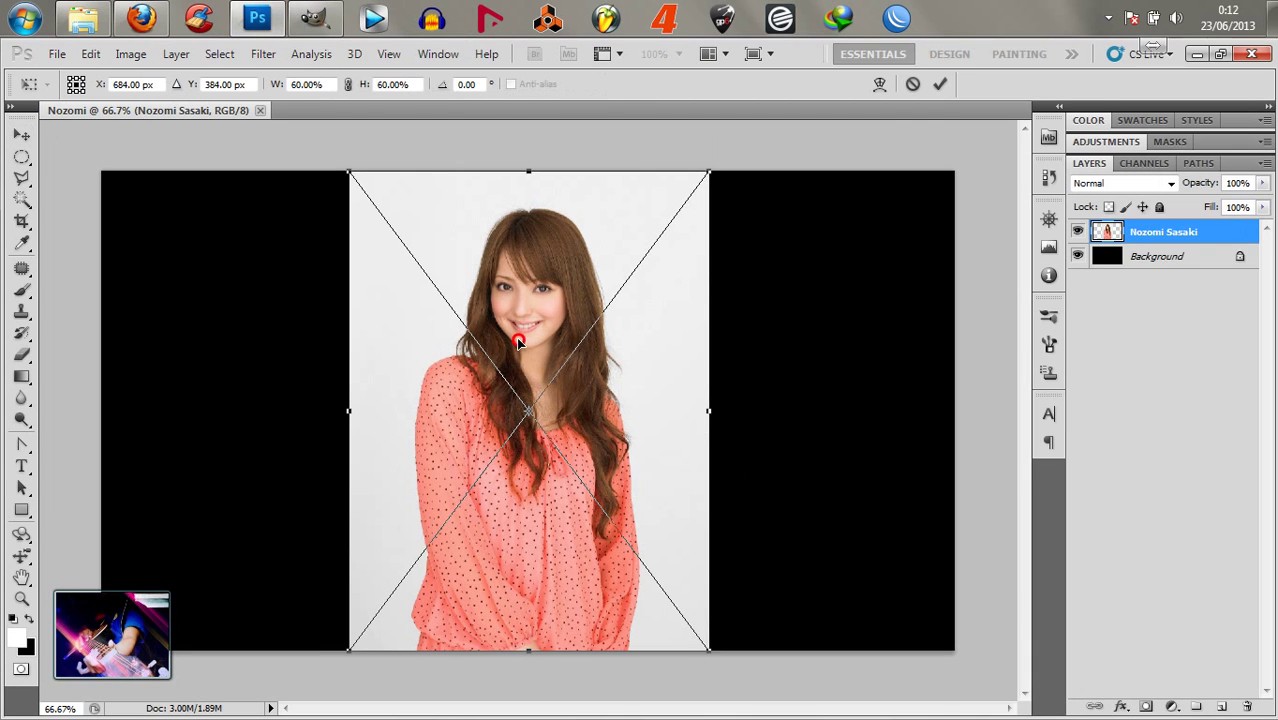
left_click_drag(516, 341, 803, 343)
key("Return")
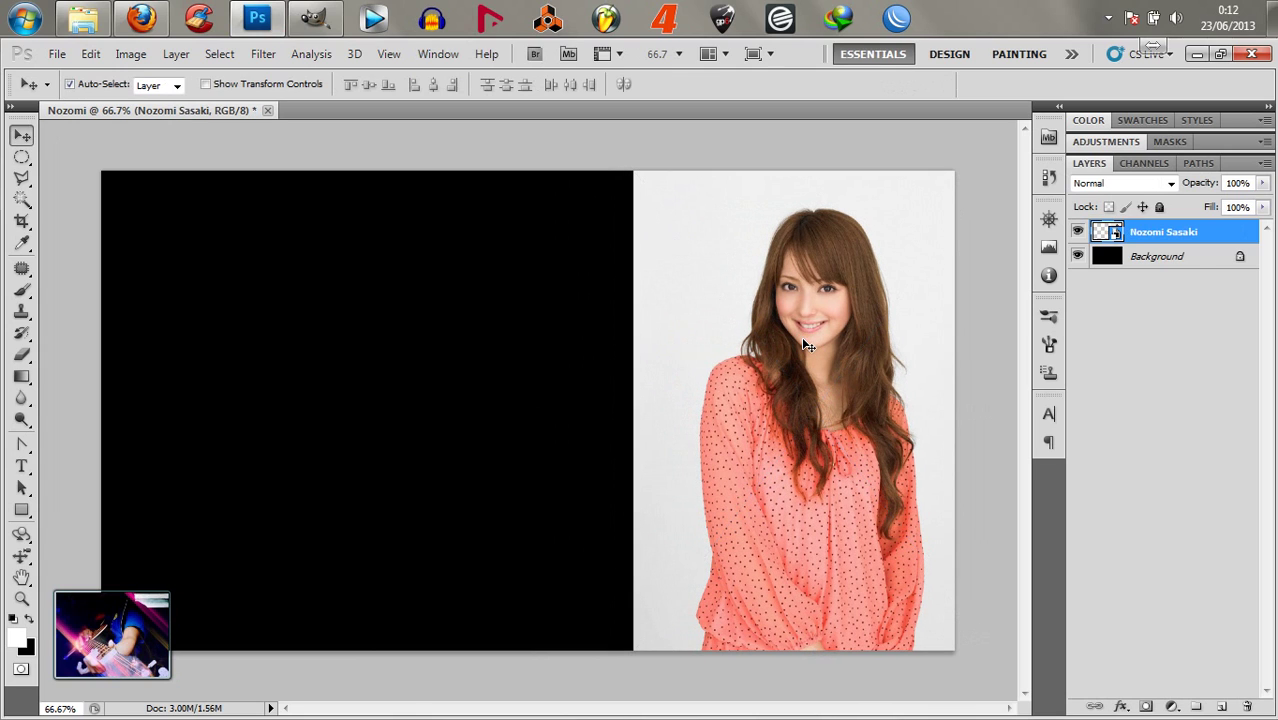
Rasterize the Nozomi Sasaki smart object layer in the Photoshop document
right_click(1222, 235)
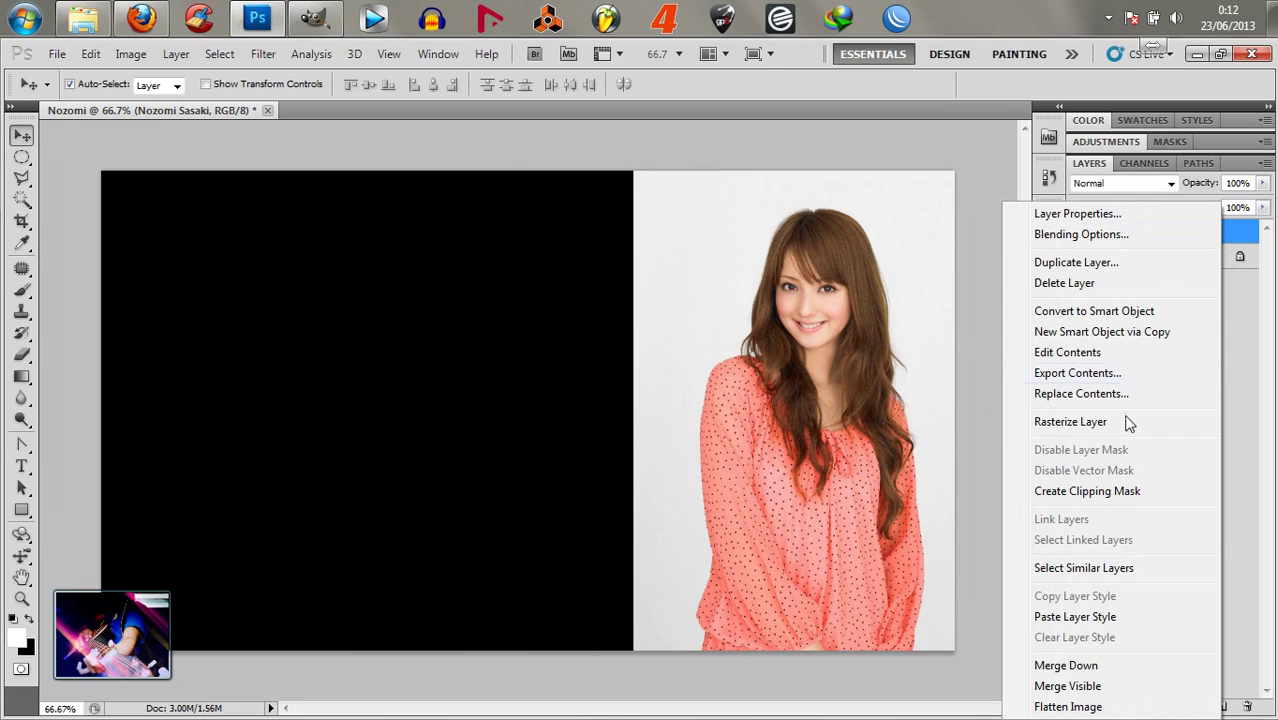
left_click(1072, 426)
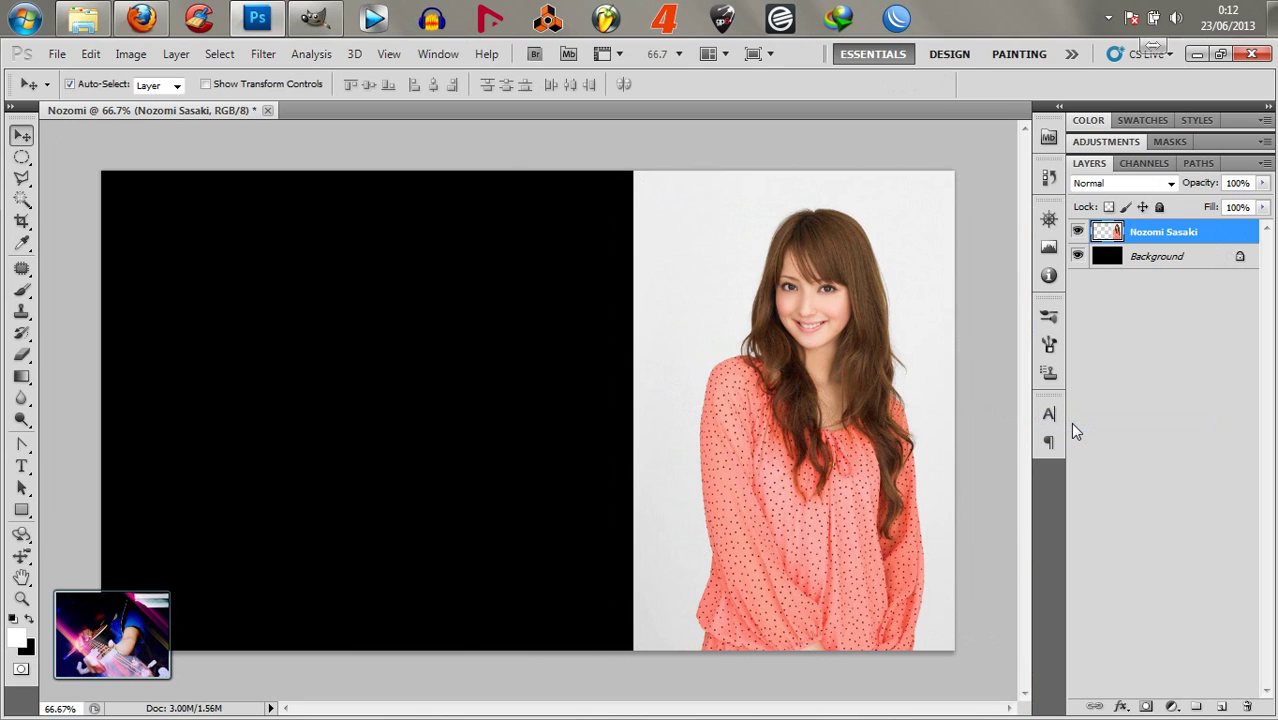
Add Nozomi Sasaki.jpg from the GIMP X Photoshop folder to the open GIMP image as a new layer
left_click(90, 24)
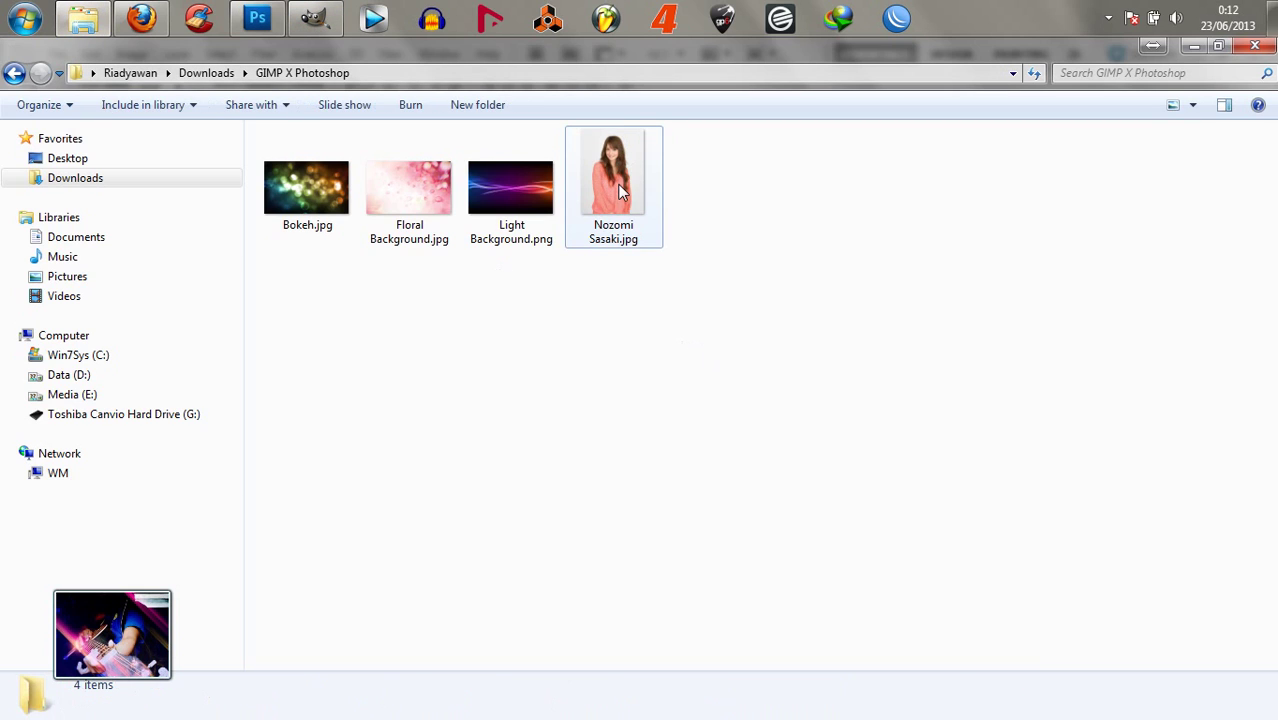
left_click_drag(620, 192, 268, 22)
left_click_drag(331, 22, 786, 405)
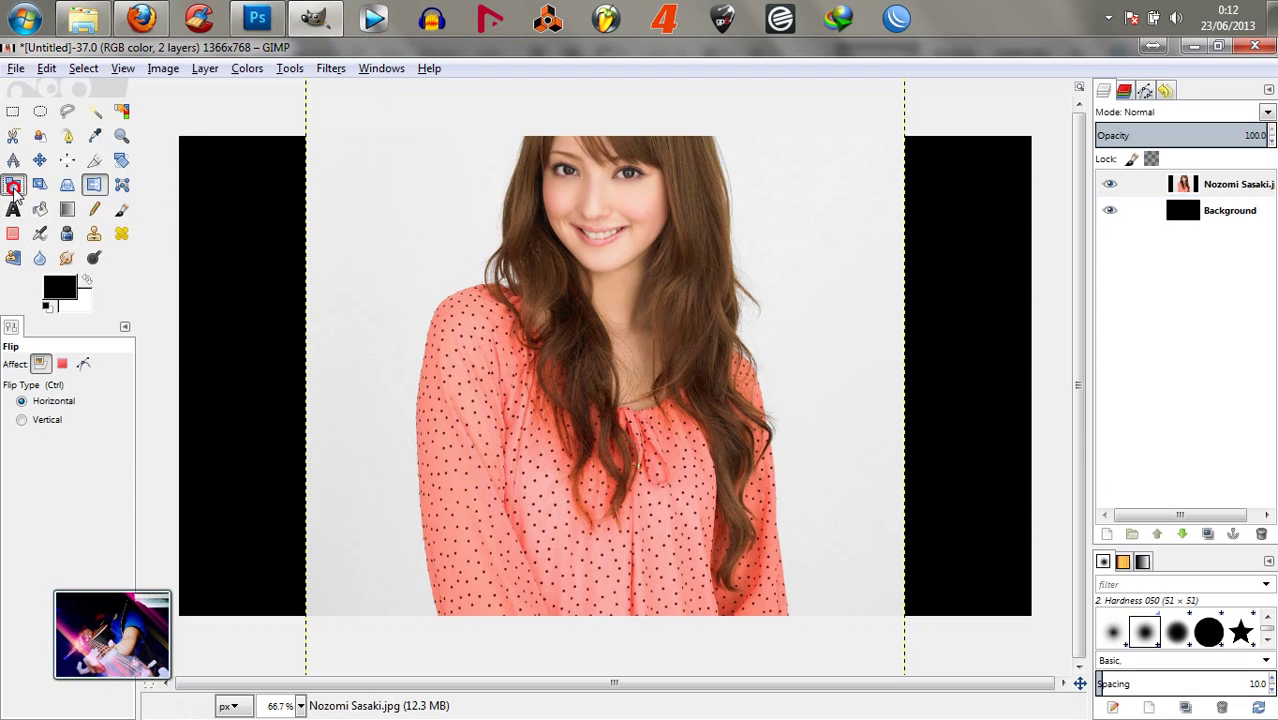
Scale the portrait layer to 70% in width and height, and move it over the right side of the canvas
left_click(13, 186)
left_click(709, 289)
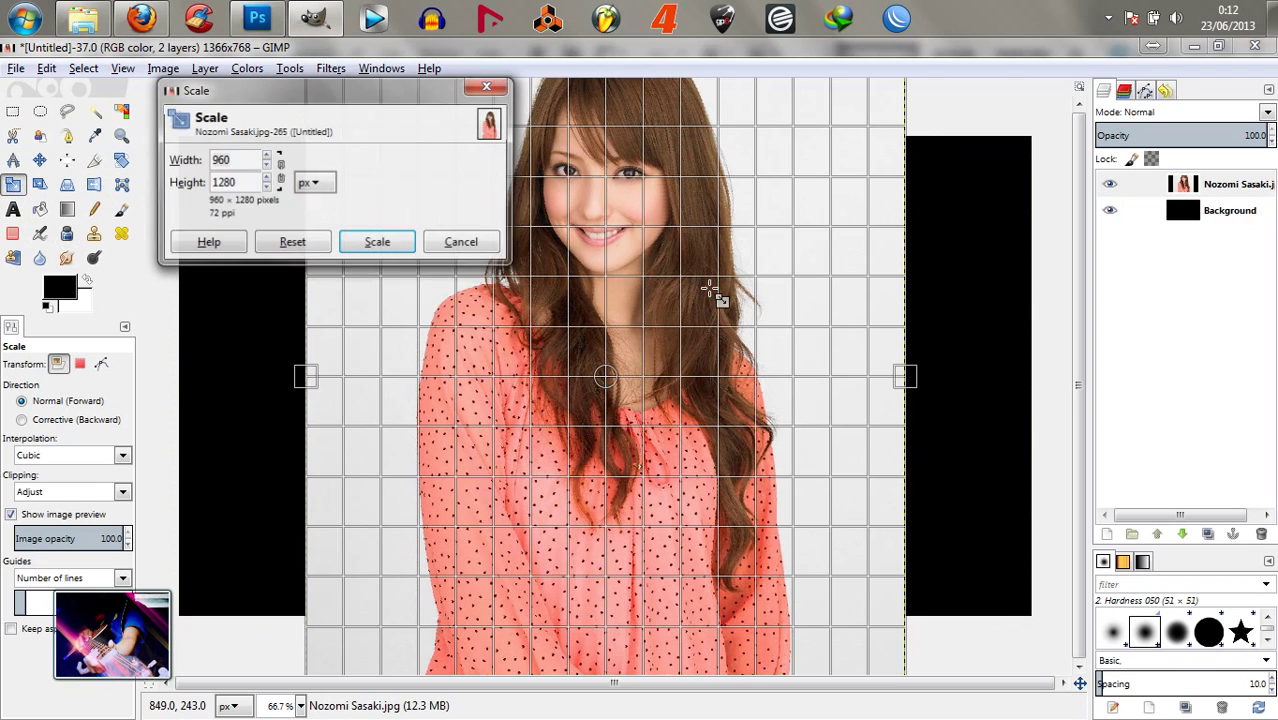
left_click(327, 192)
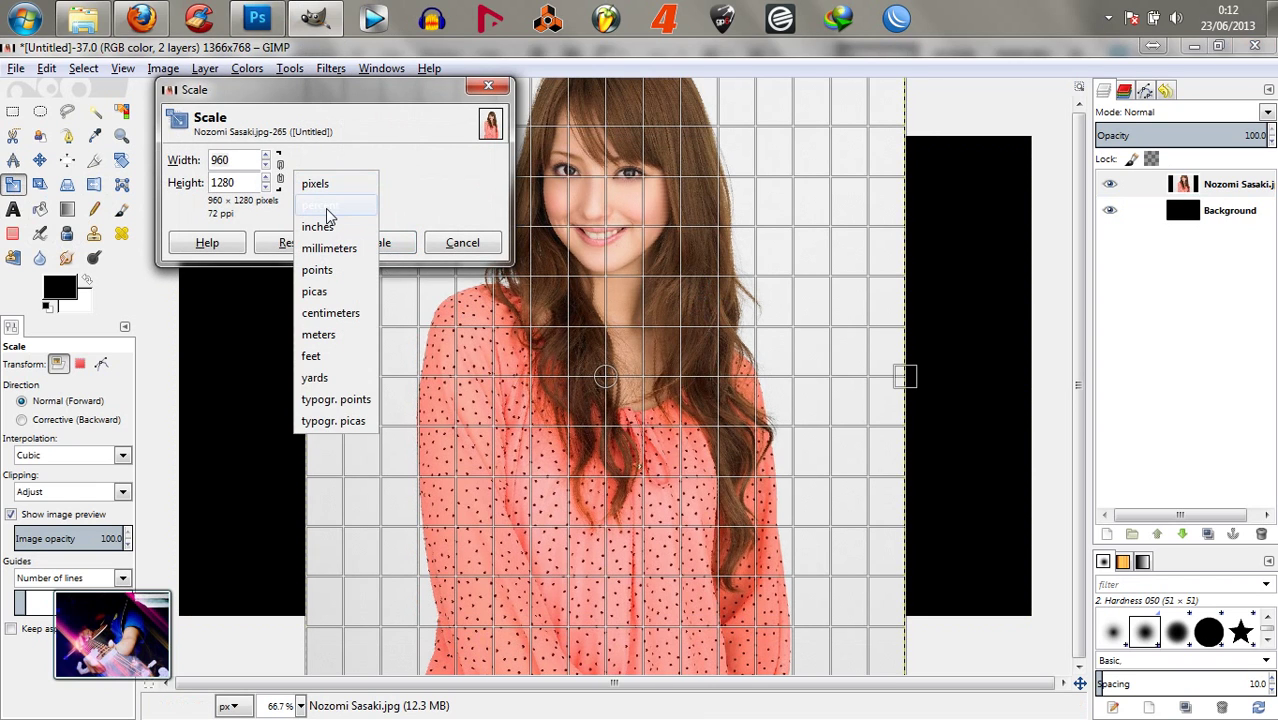
left_click(326, 207)
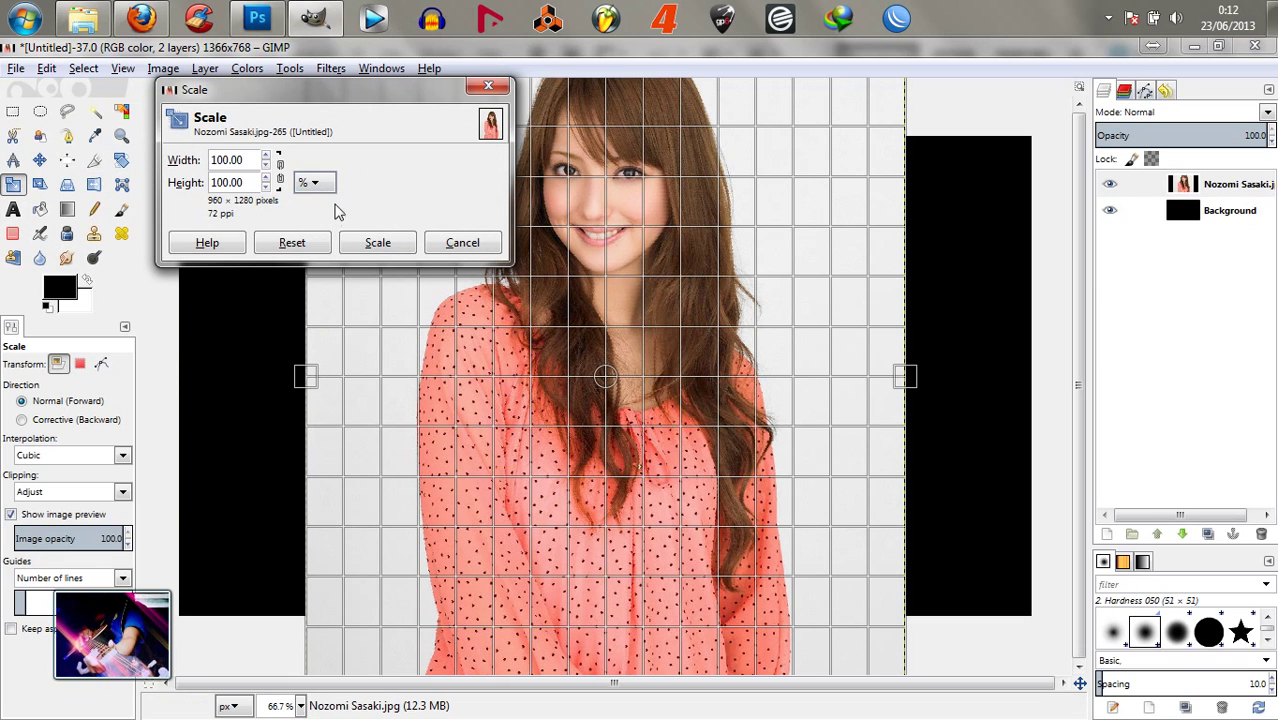
left_click(254, 160)
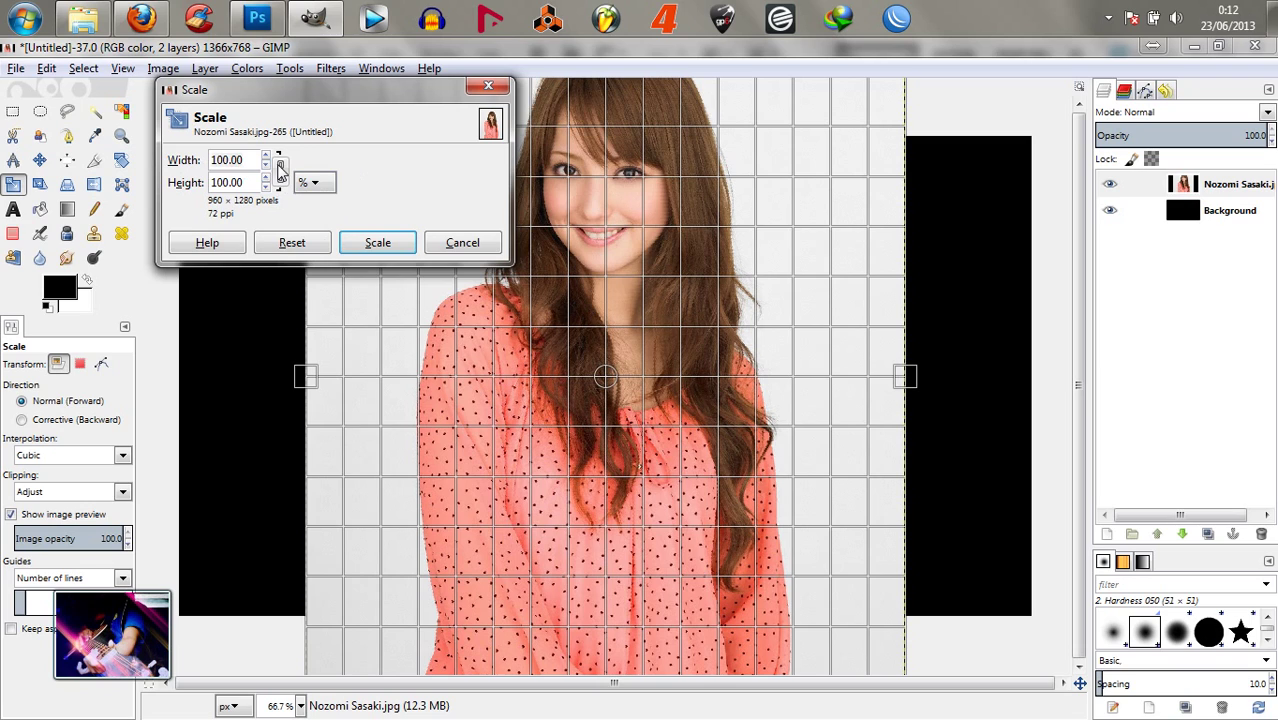
type("70")
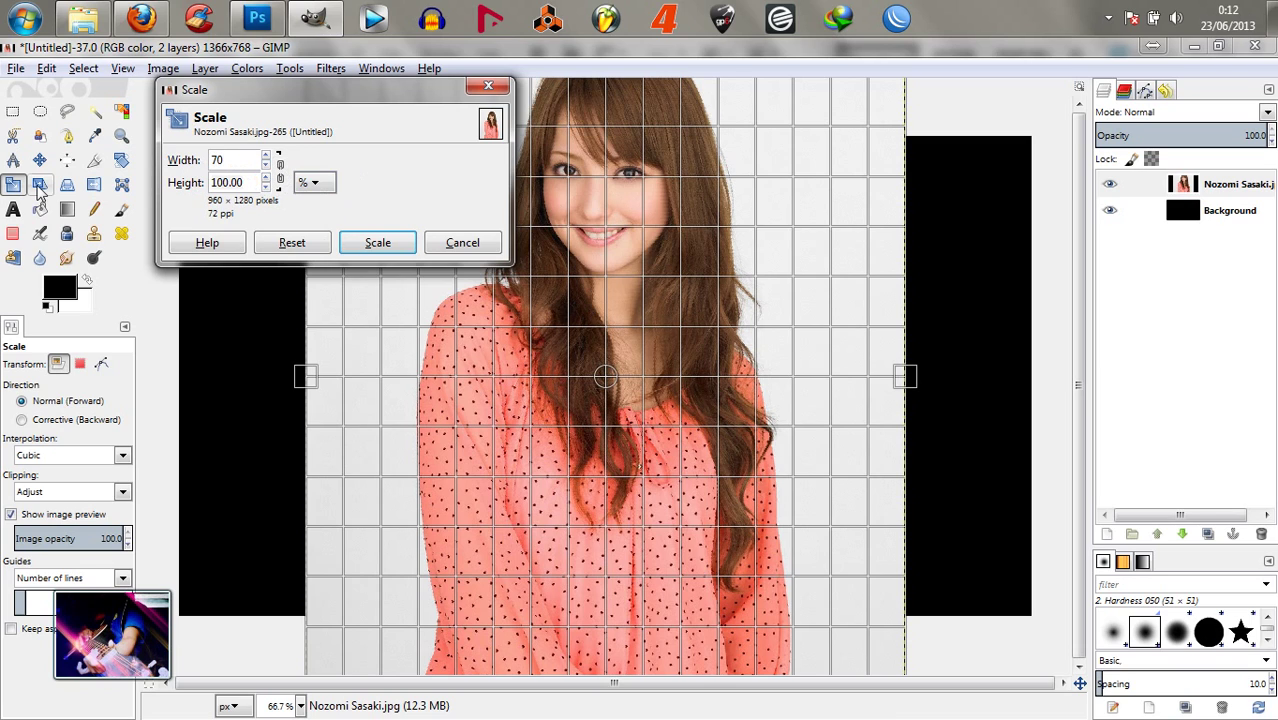
key("Tab")
type("7")
key("Return")
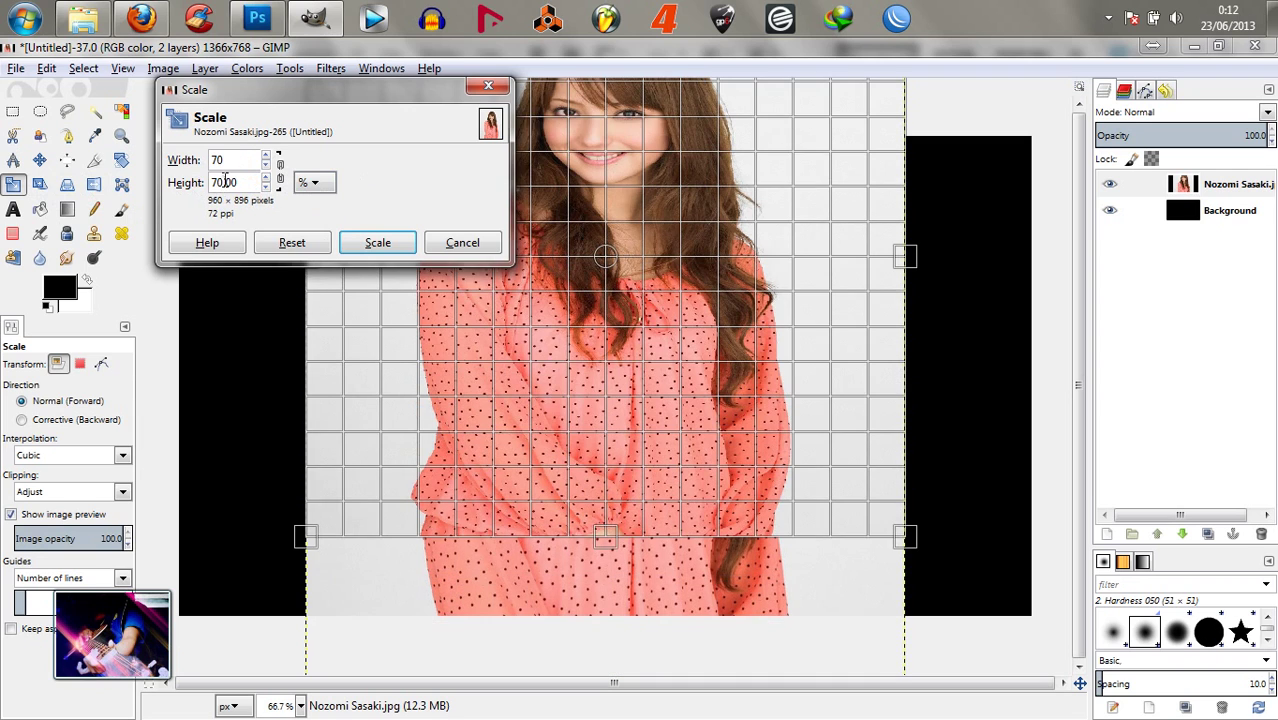
left_click(237, 162)
type("70")
key("Return")
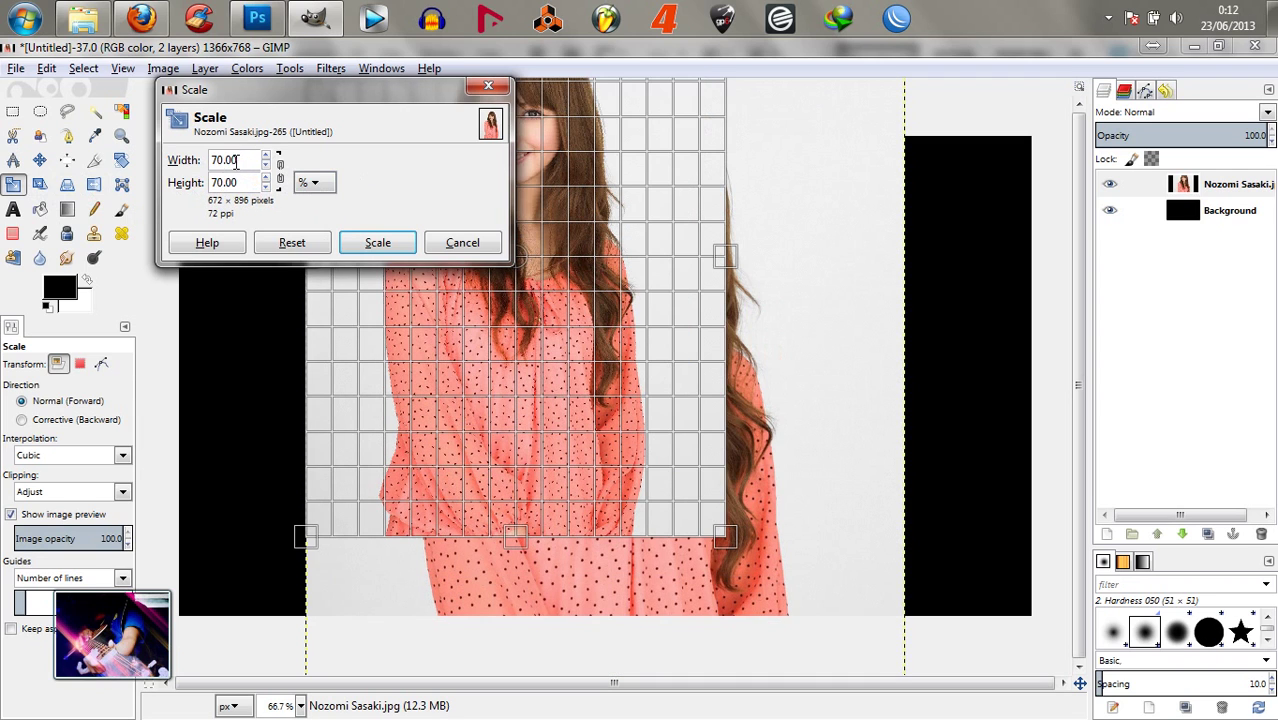
left_click(380, 243)
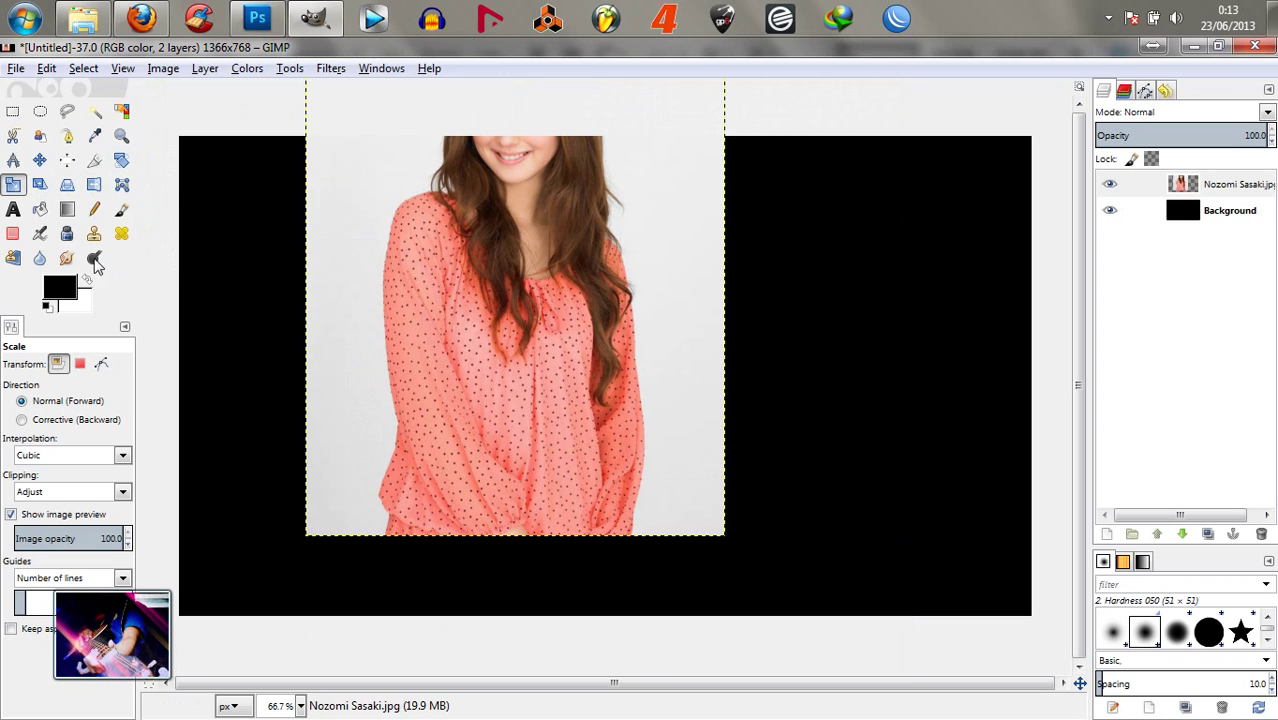
left_click(38, 163)
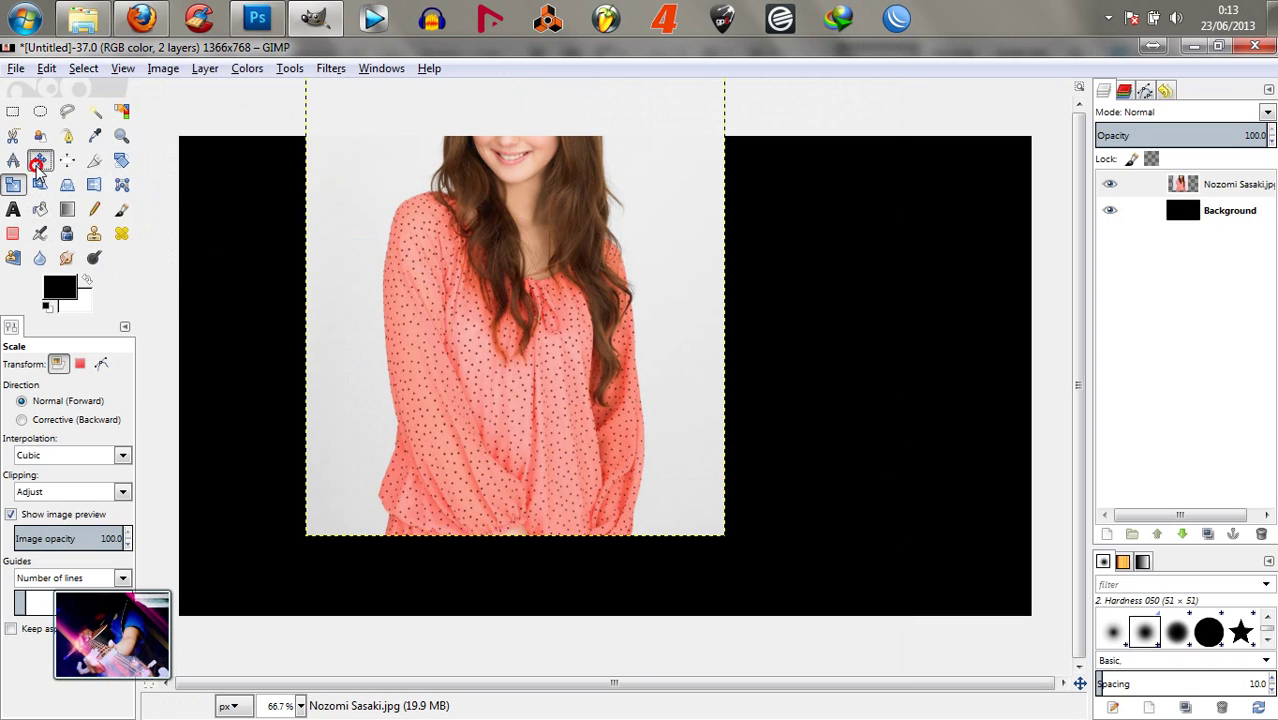
left_click_drag(457, 197, 841, 337)
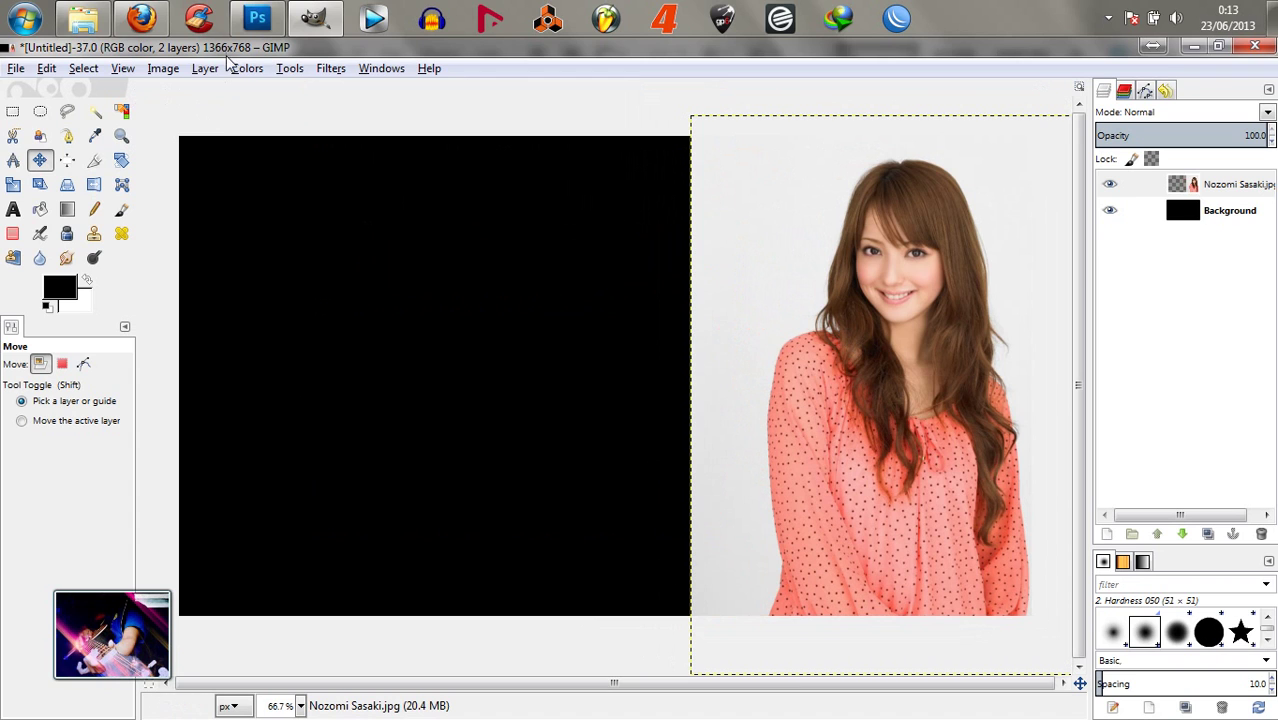
Switch to Photoshop, select the light backdrop around the woman with the Magic Wand at tolerance 32, and feather the selection by 3 pixels
left_click(258, 16)
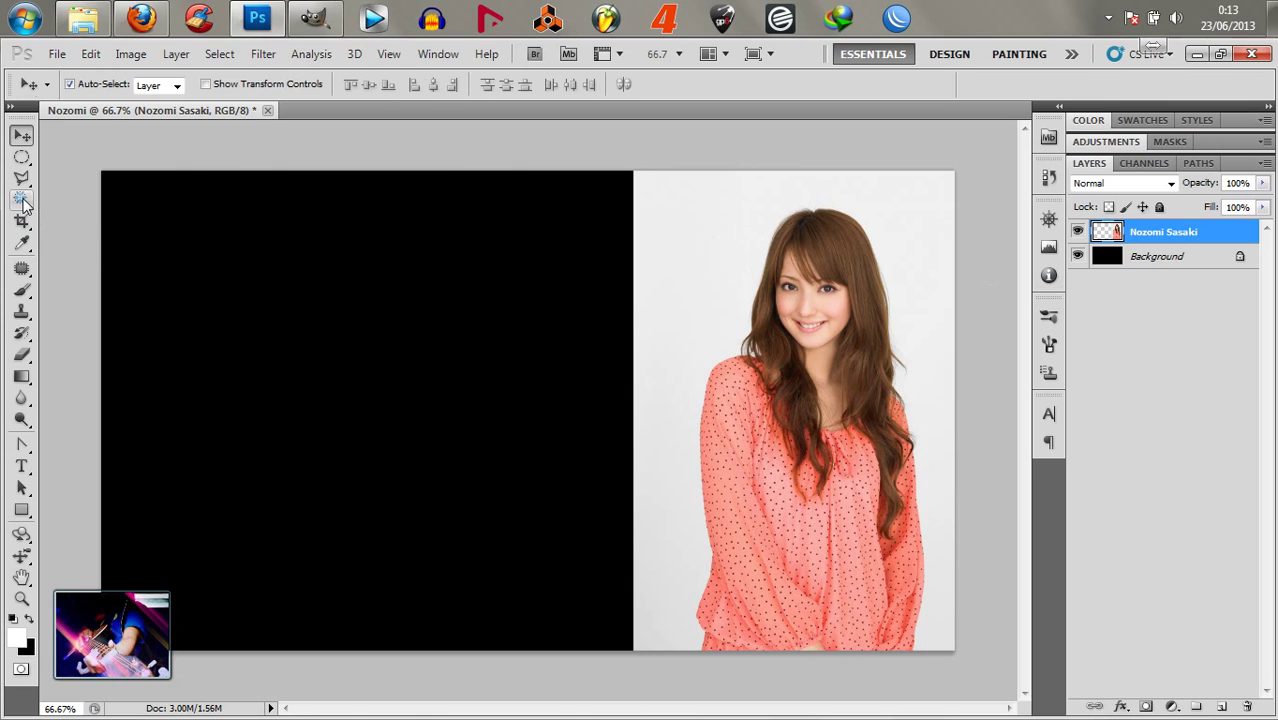
left_click_drag(24, 204, 105, 218)
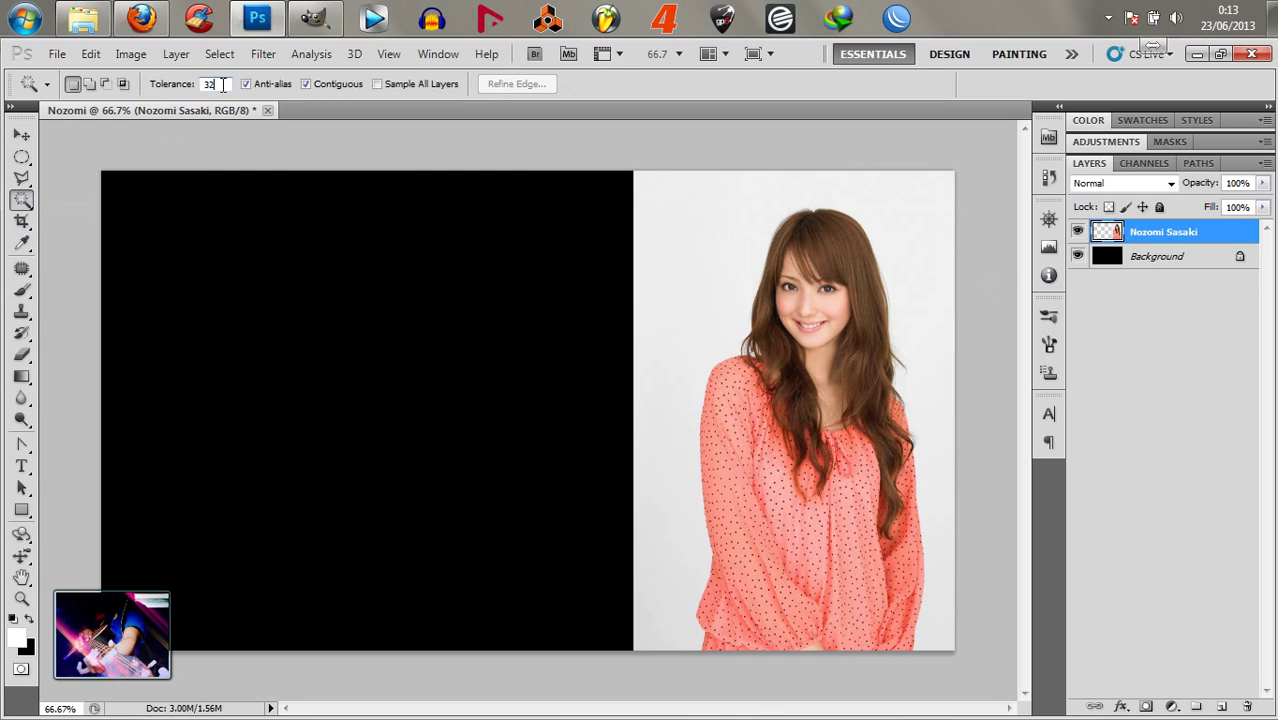
left_click(710, 249)
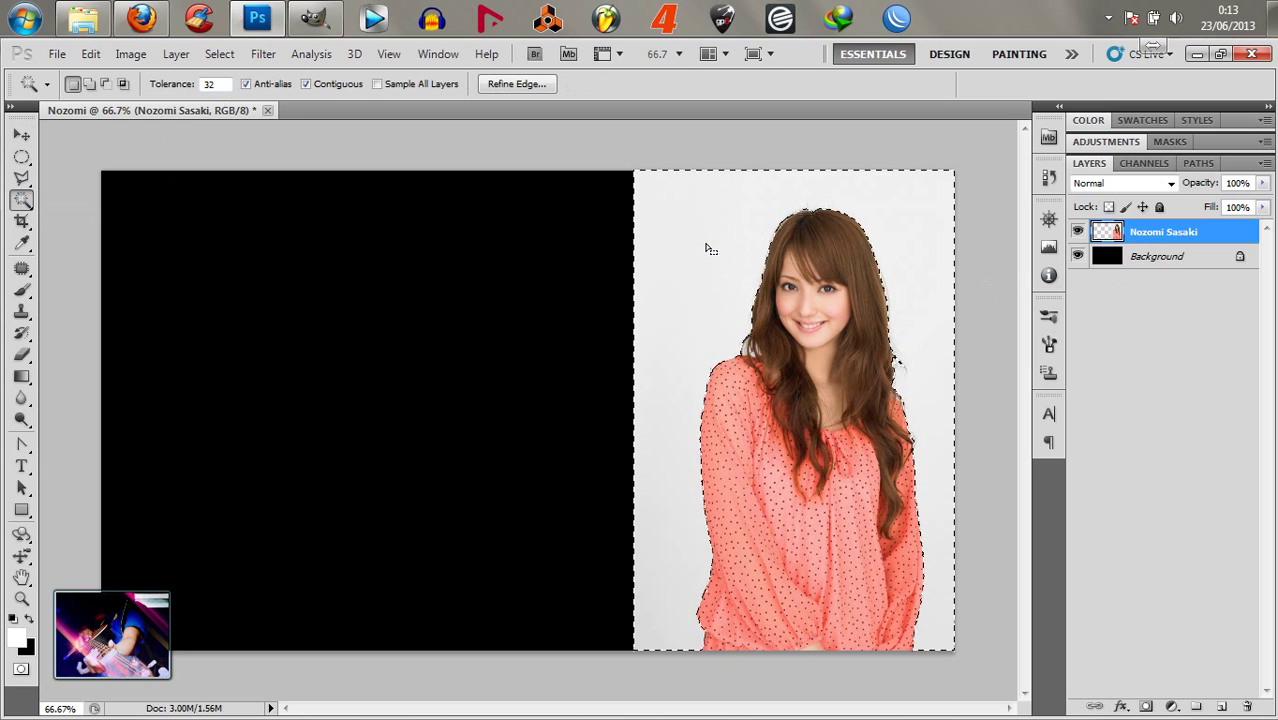
left_click(231, 60)
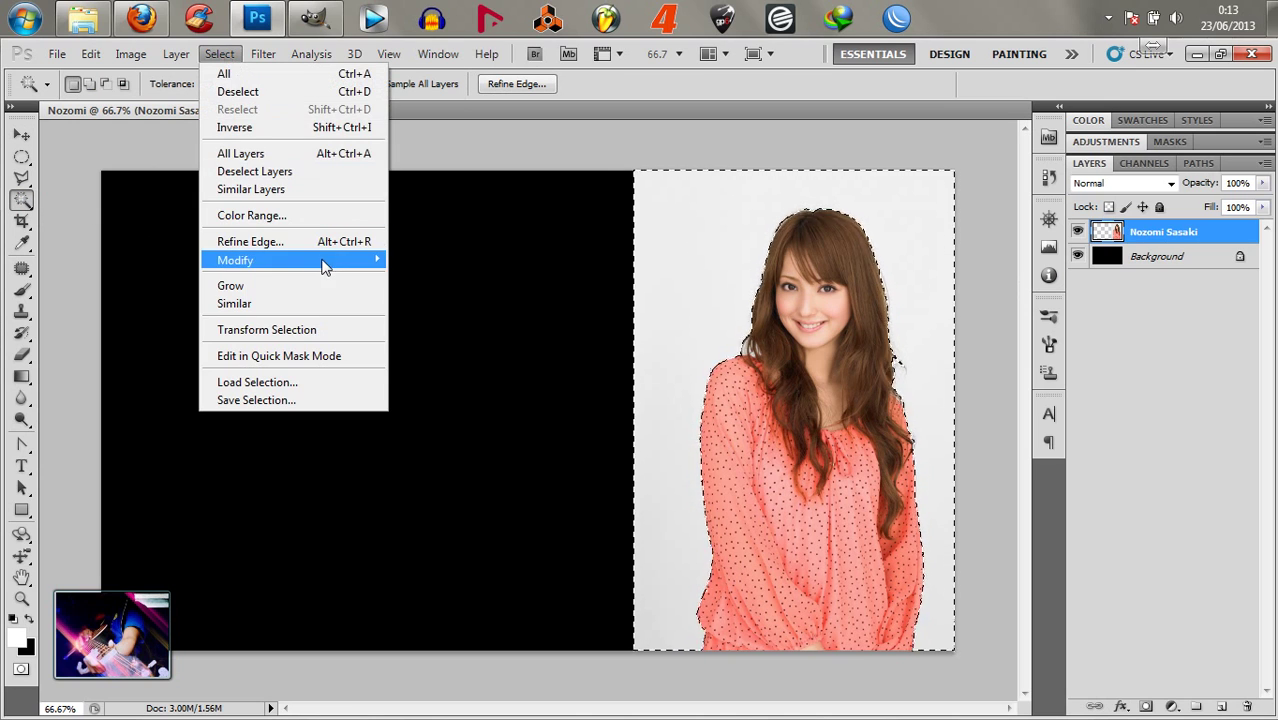
mouse_move(323, 266)
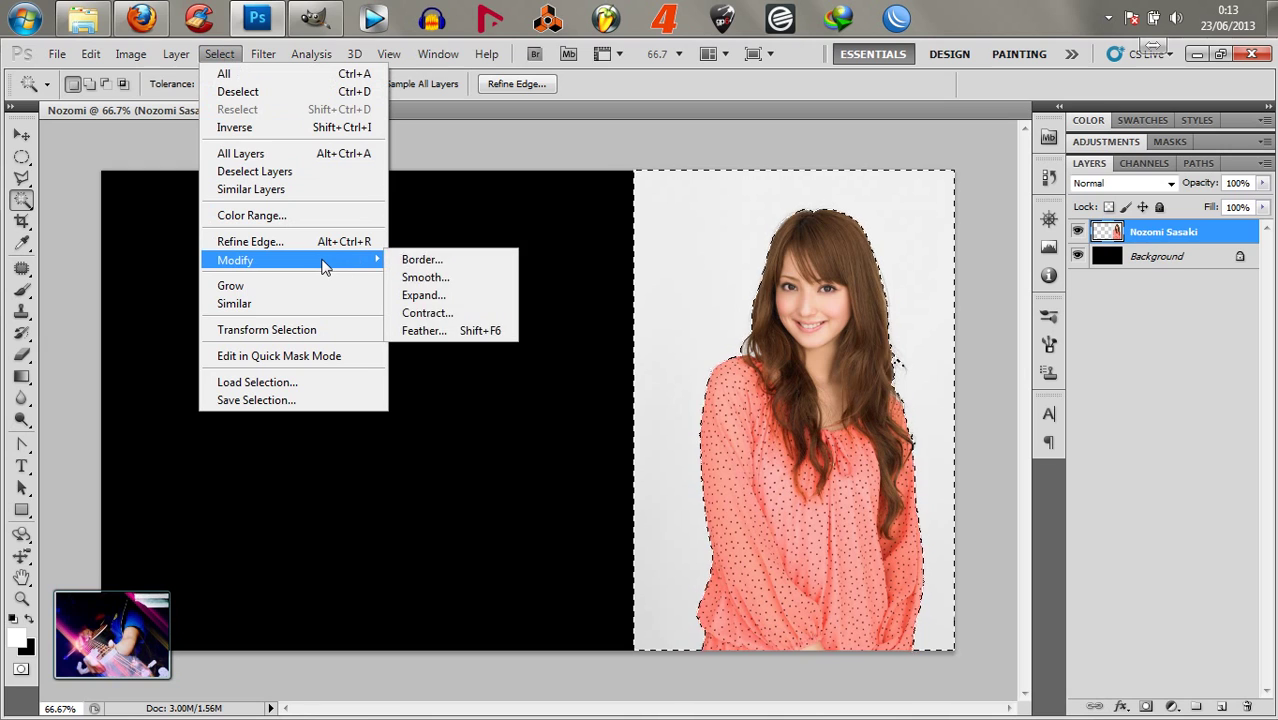
left_click(448, 330)
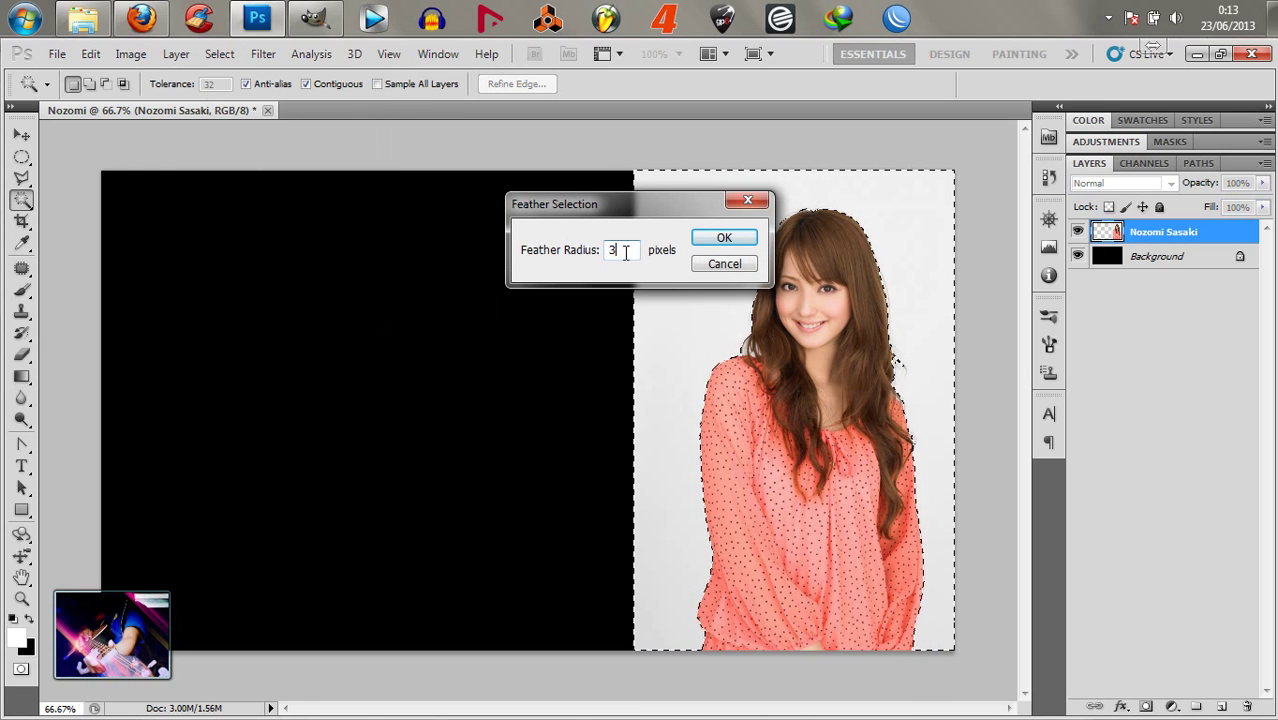
left_click(726, 240)
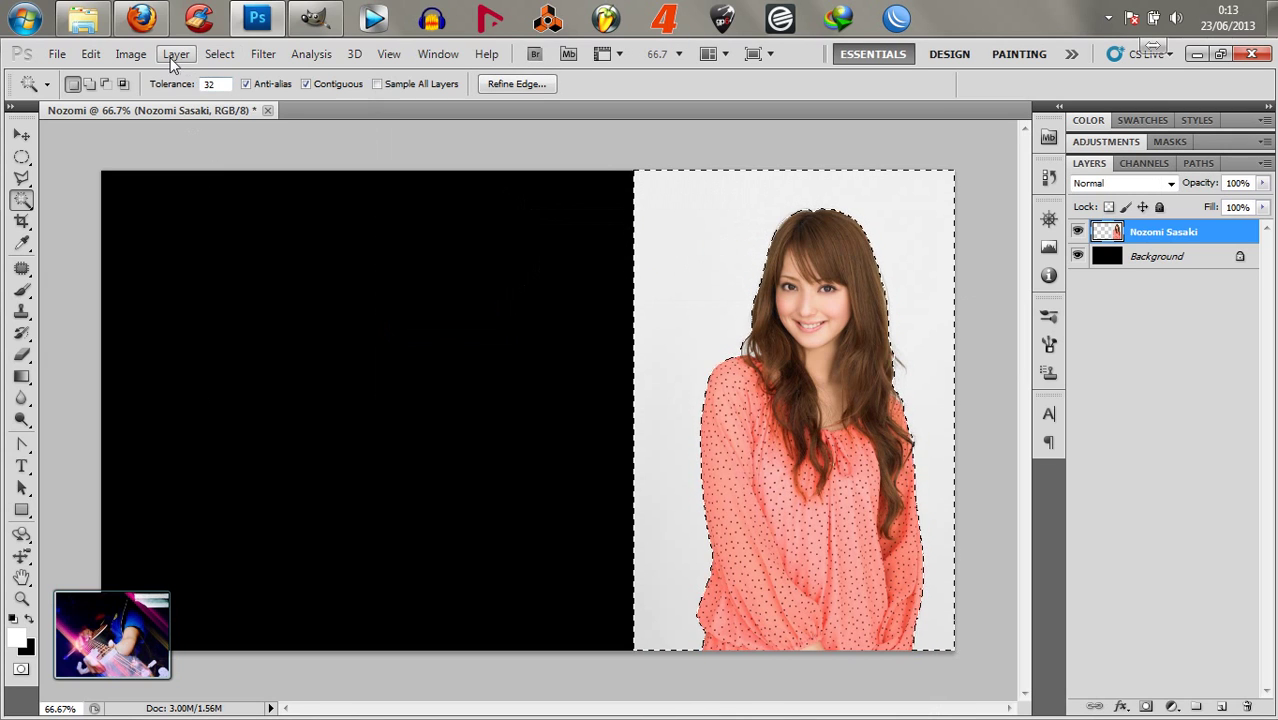
Expand the backdrop selection by 2 pixels, delete the selected area from the portrait layer and deselect
left_click(218, 54)
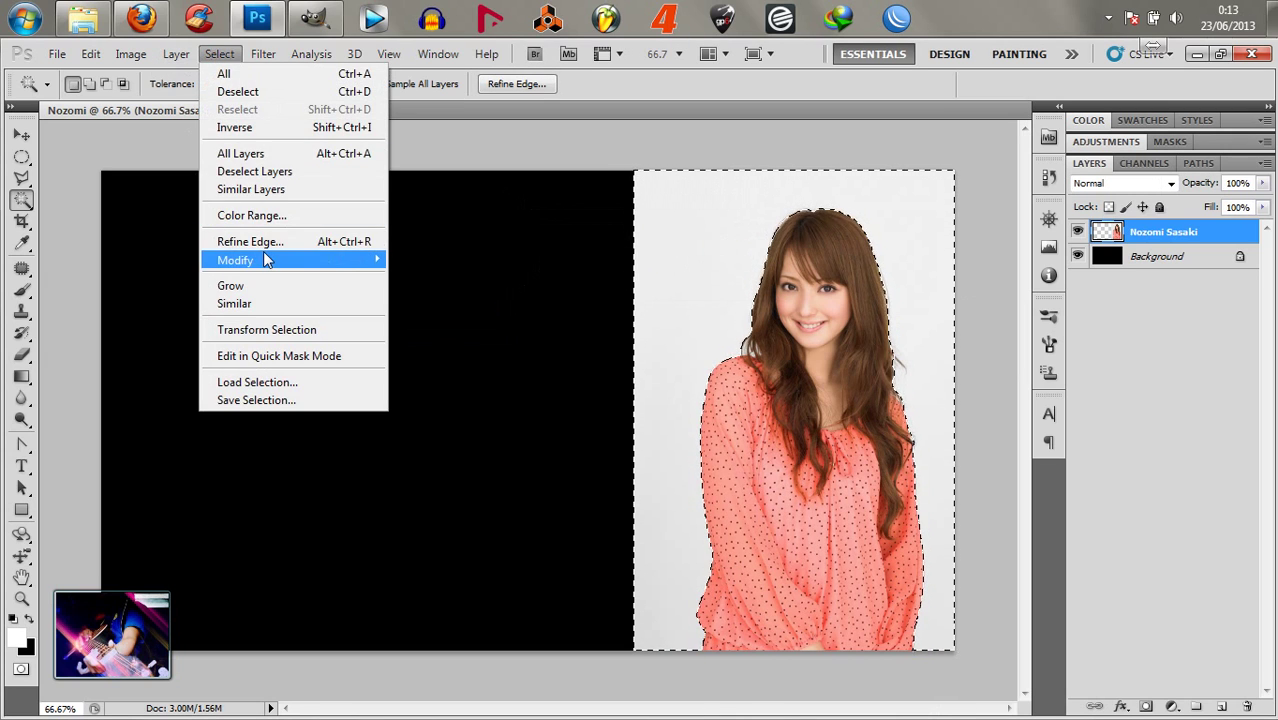
mouse_move(263, 251)
left_click(426, 296)
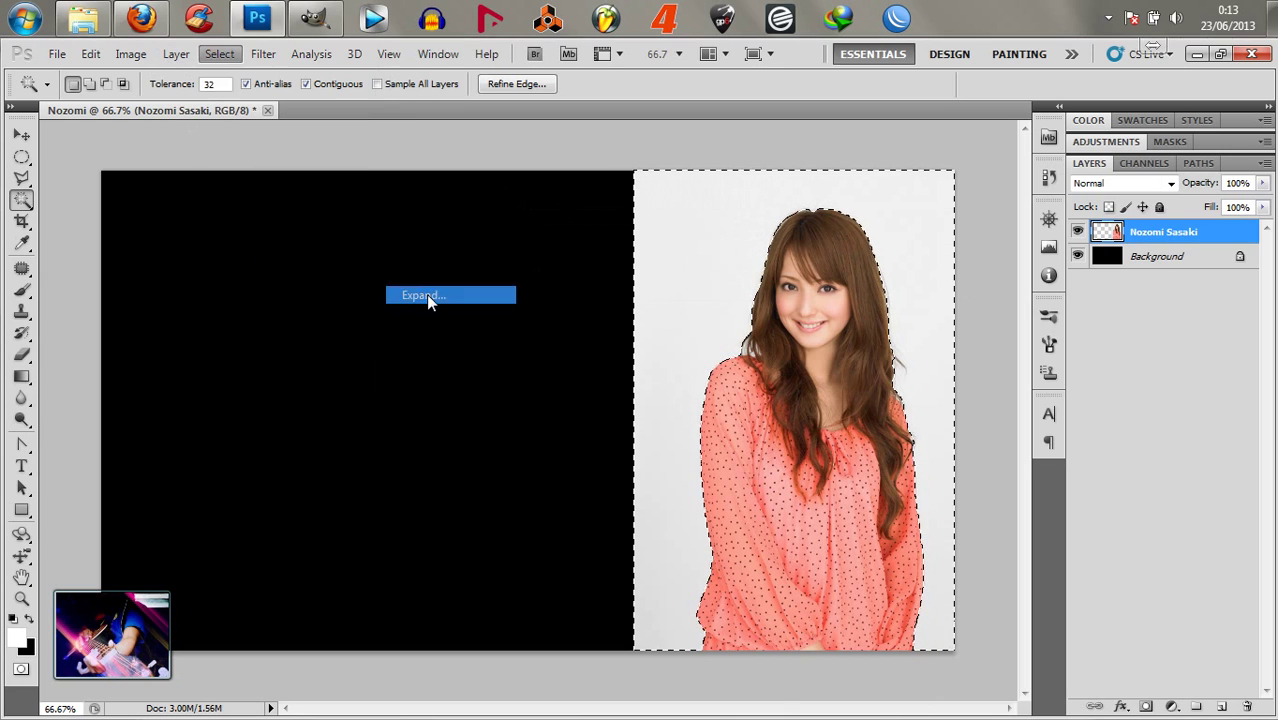
left_click(453, 258)
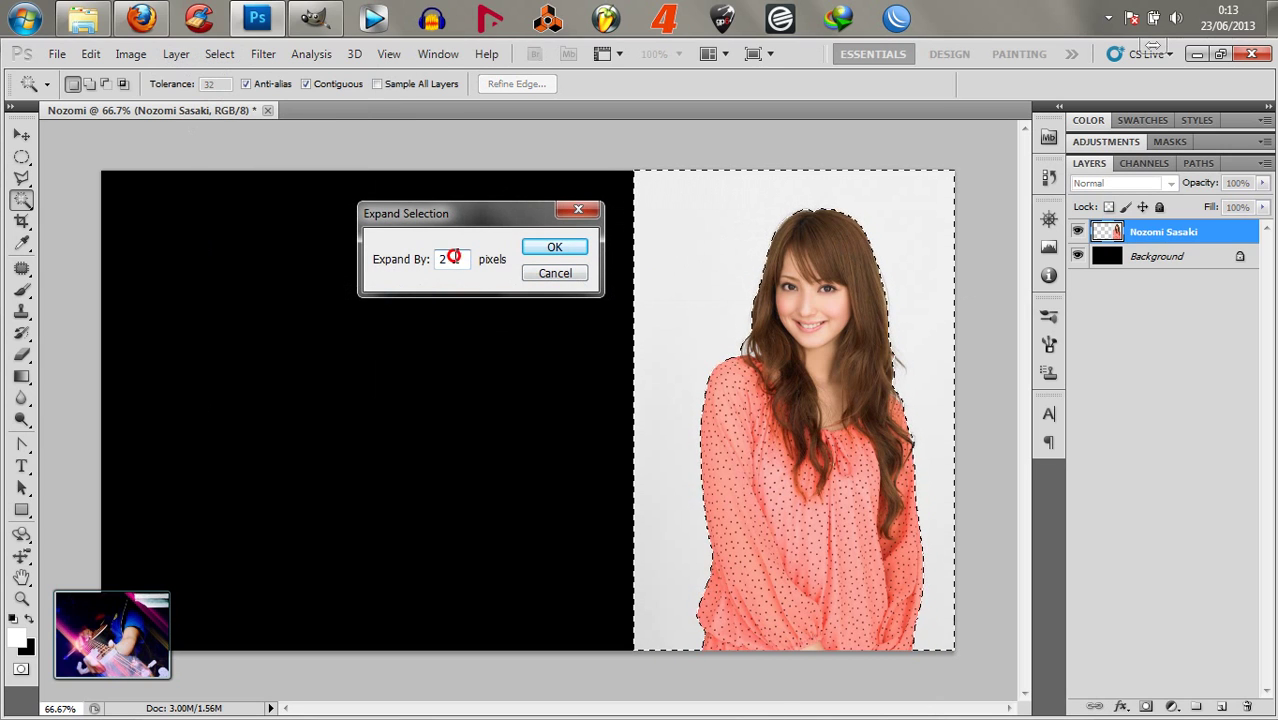
left_click(556, 248)
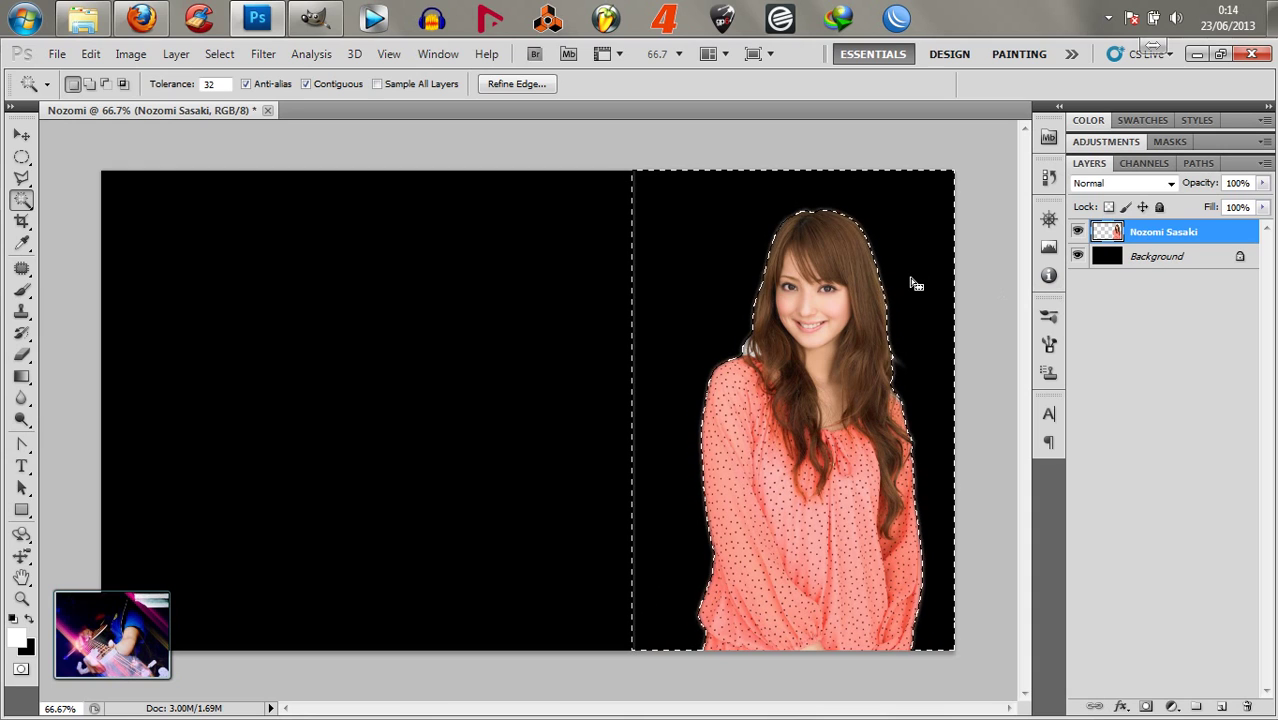
key("ctrl+d")
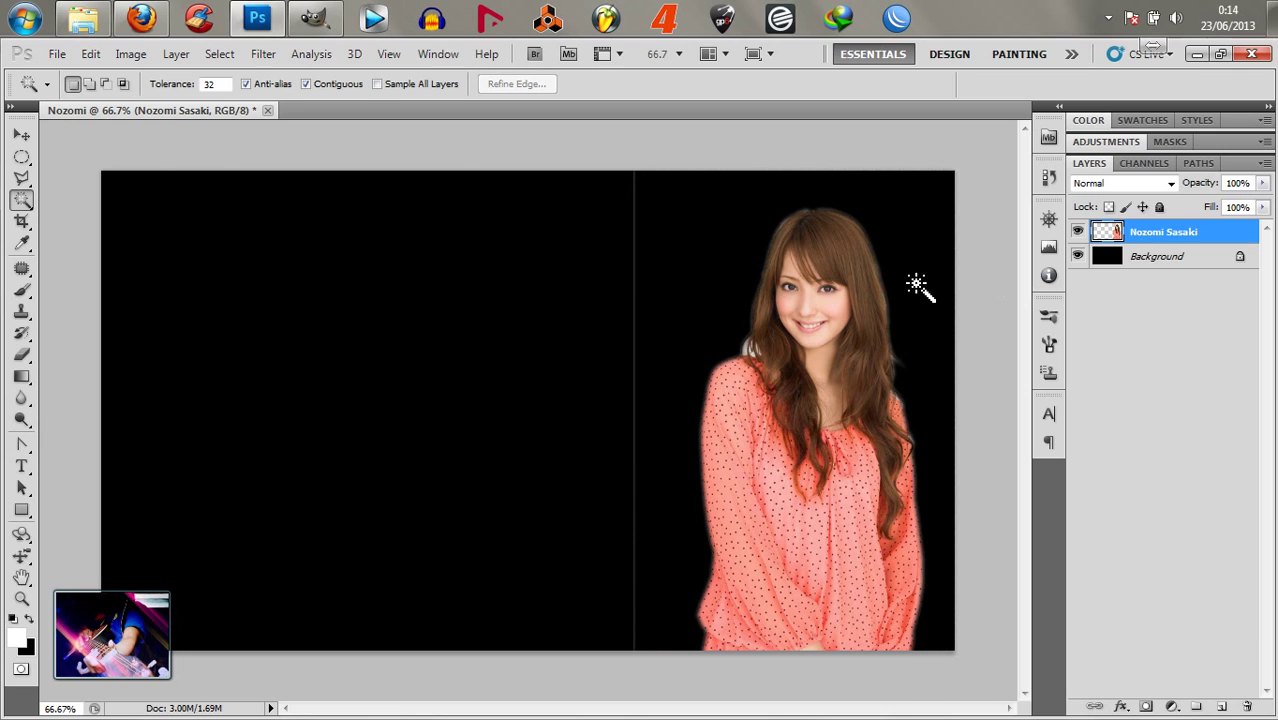
Switch to GIMP and fuzzy-select the light backdrop around the woman with feathered edges of radius 10 and threshold 32
left_click(315, 18)
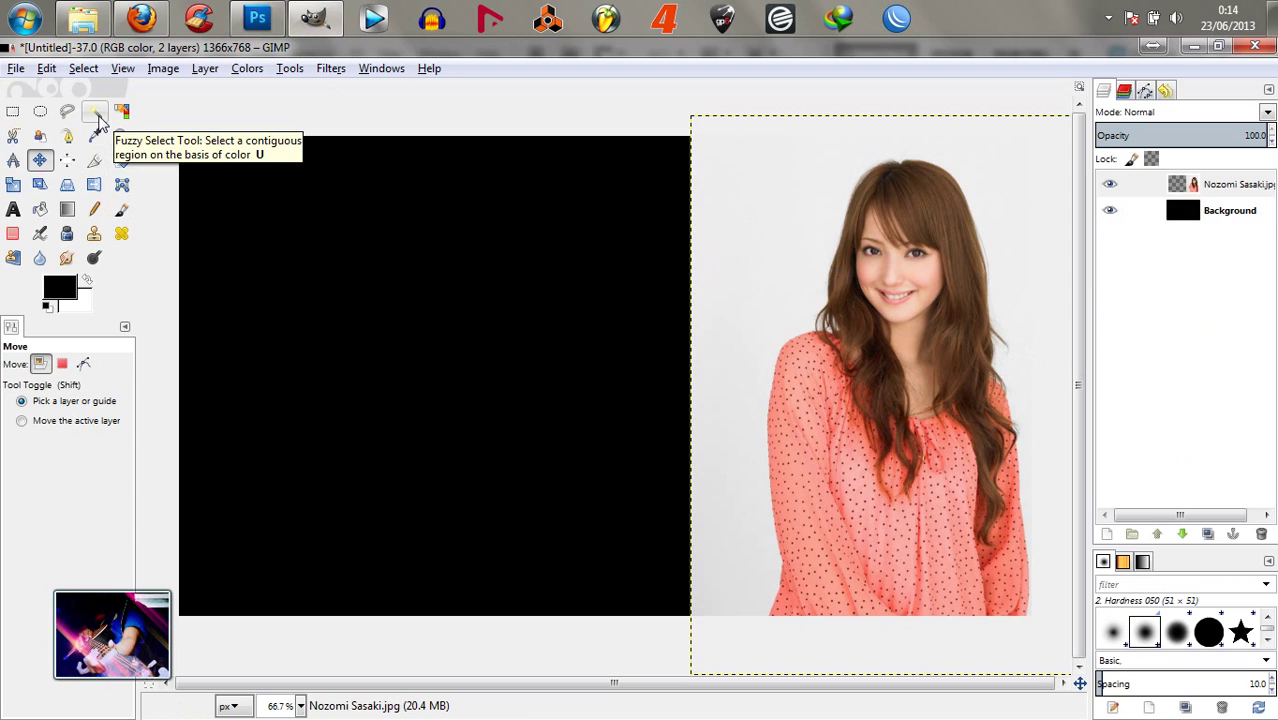
left_click(97, 119)
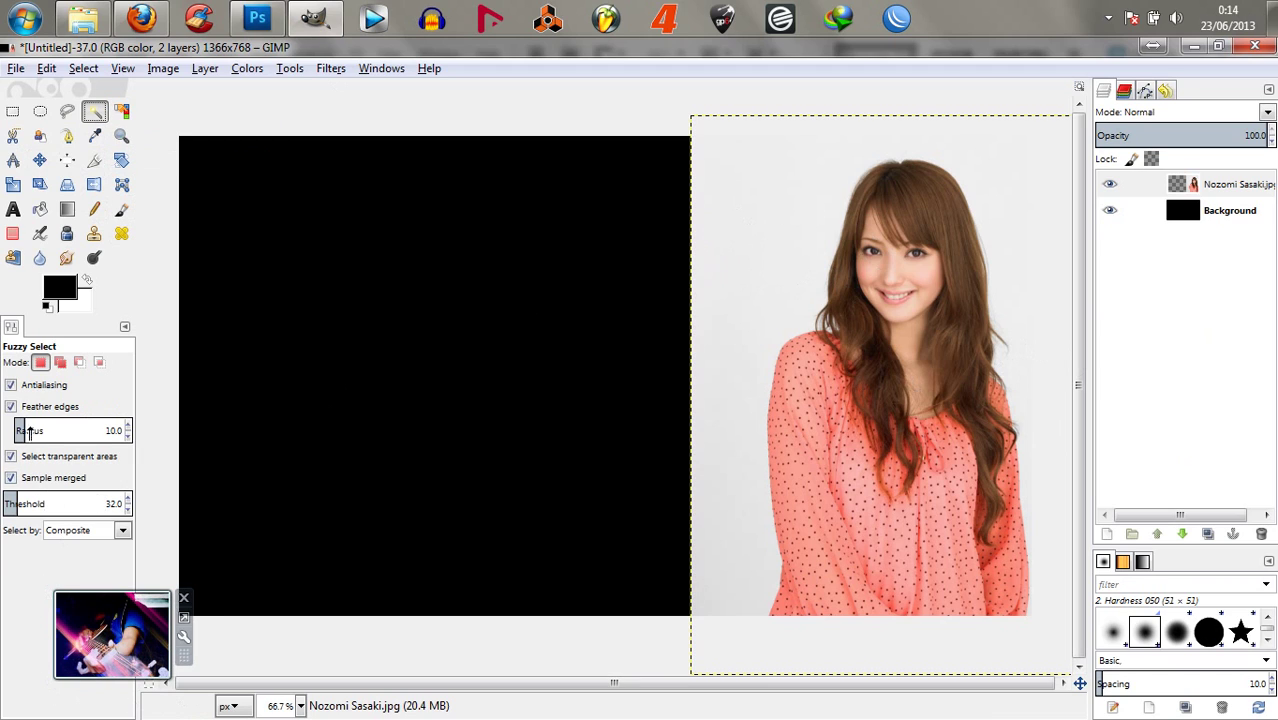
left_click(12, 407)
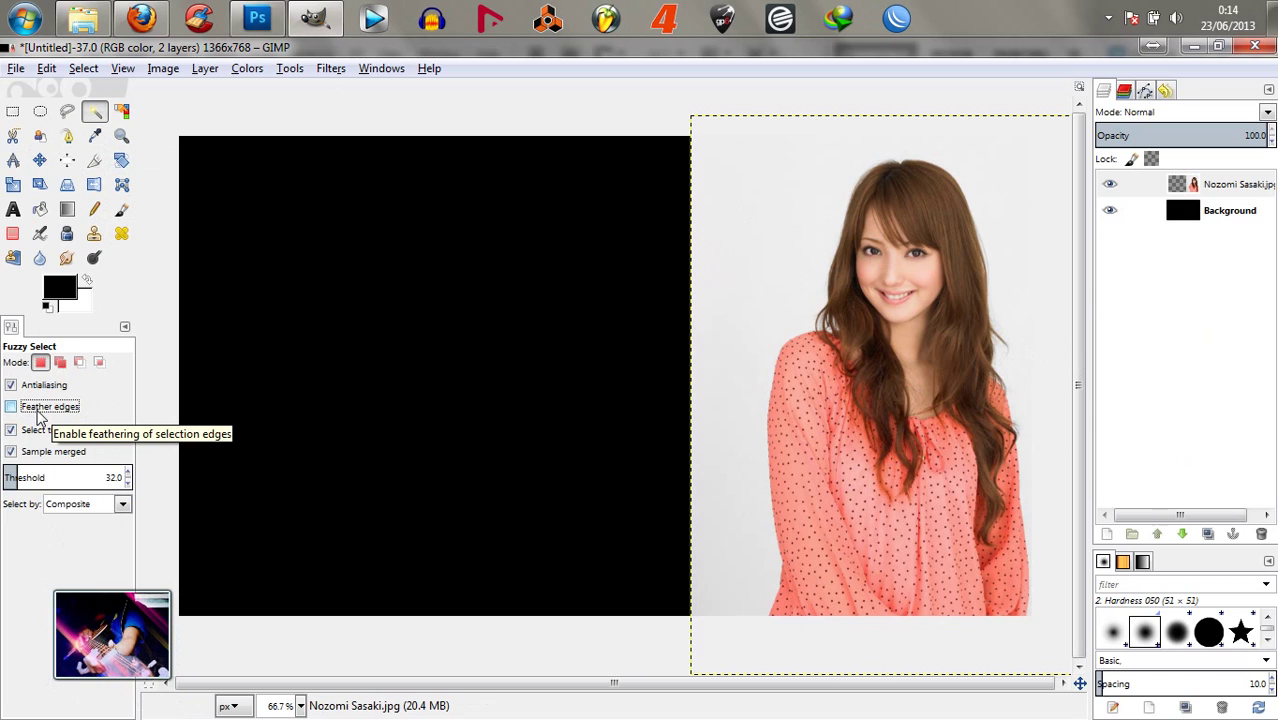
left_click(37, 412)
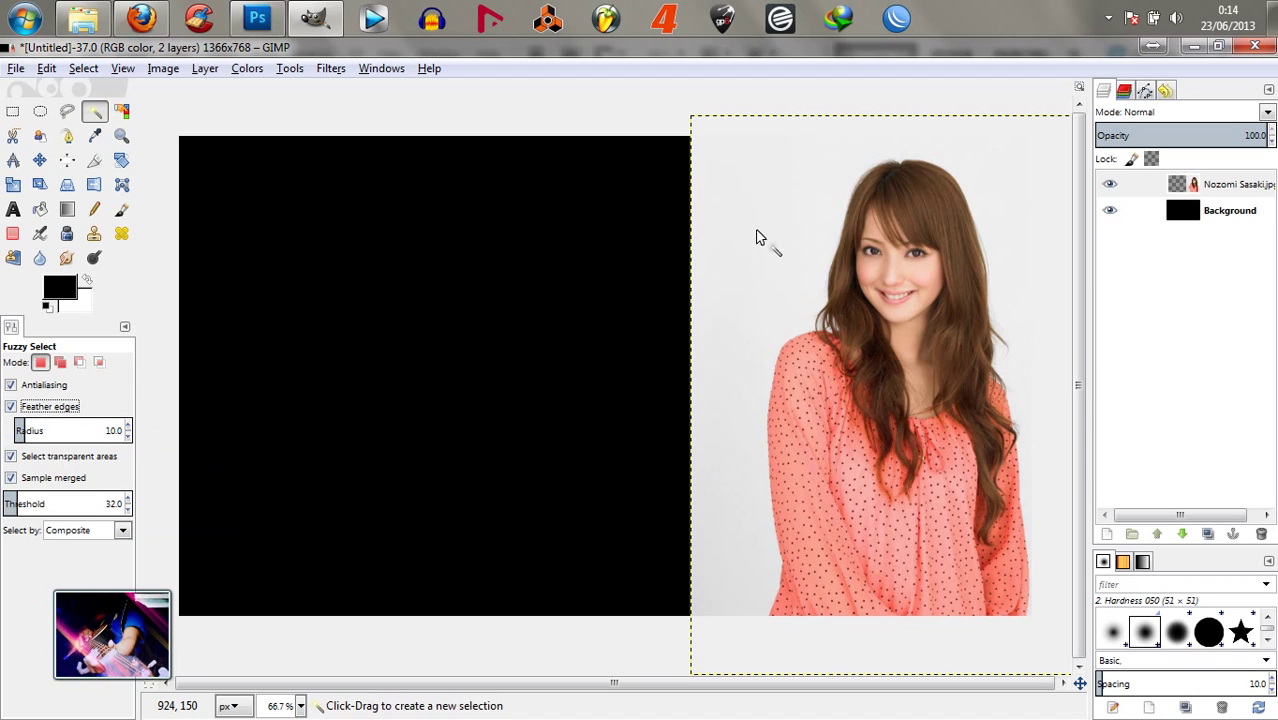
left_click(757, 237)
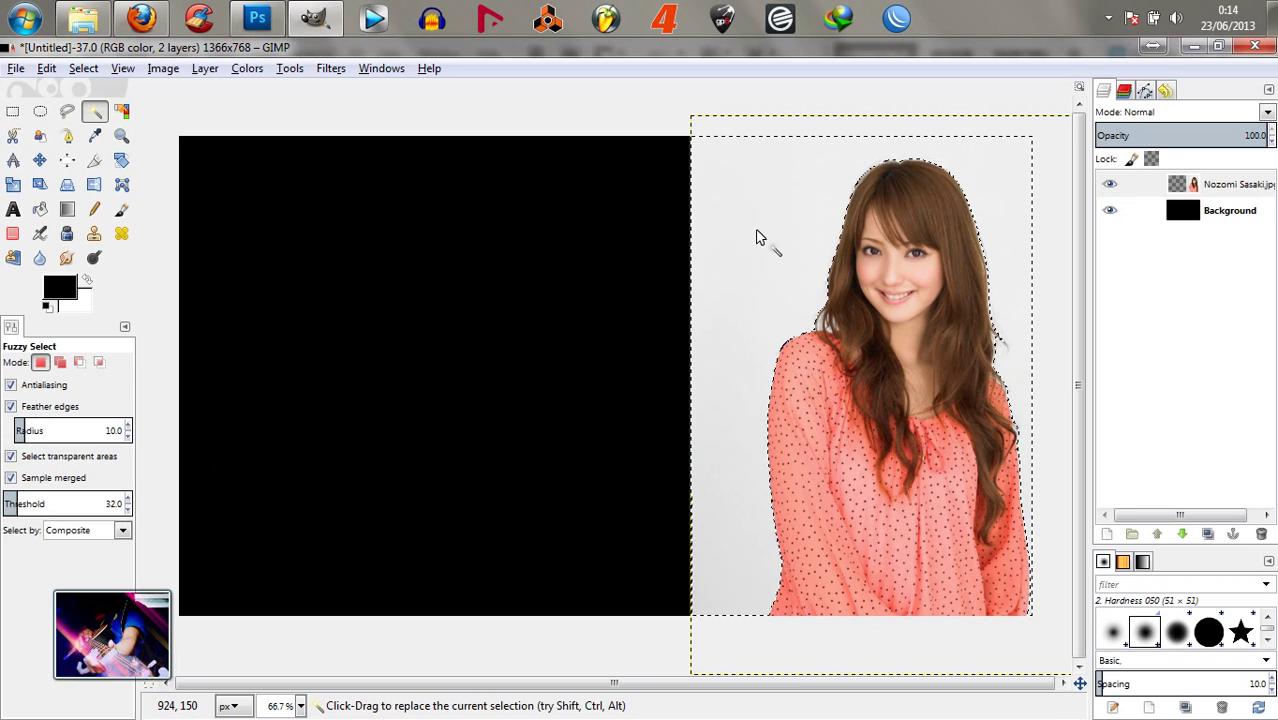
Grow the backdrop selection by 2 px and delete the selected area from the portrait layer
left_click(84, 69)
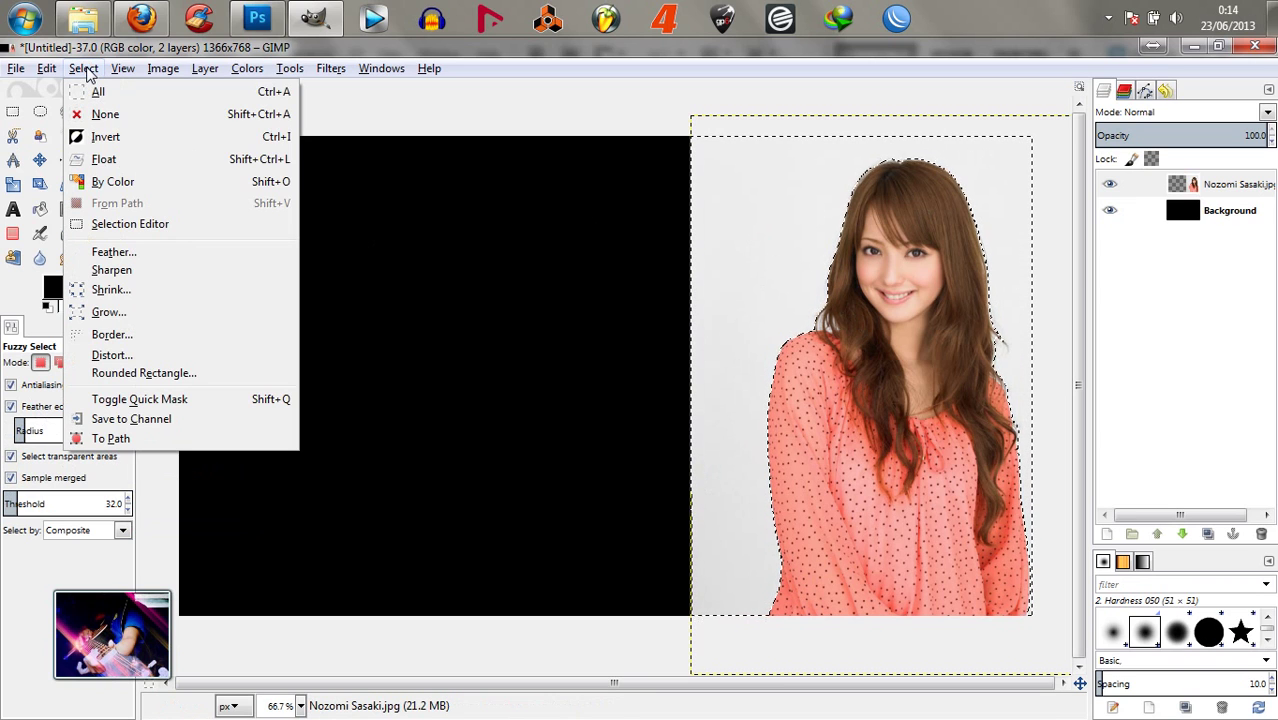
left_click(146, 313)
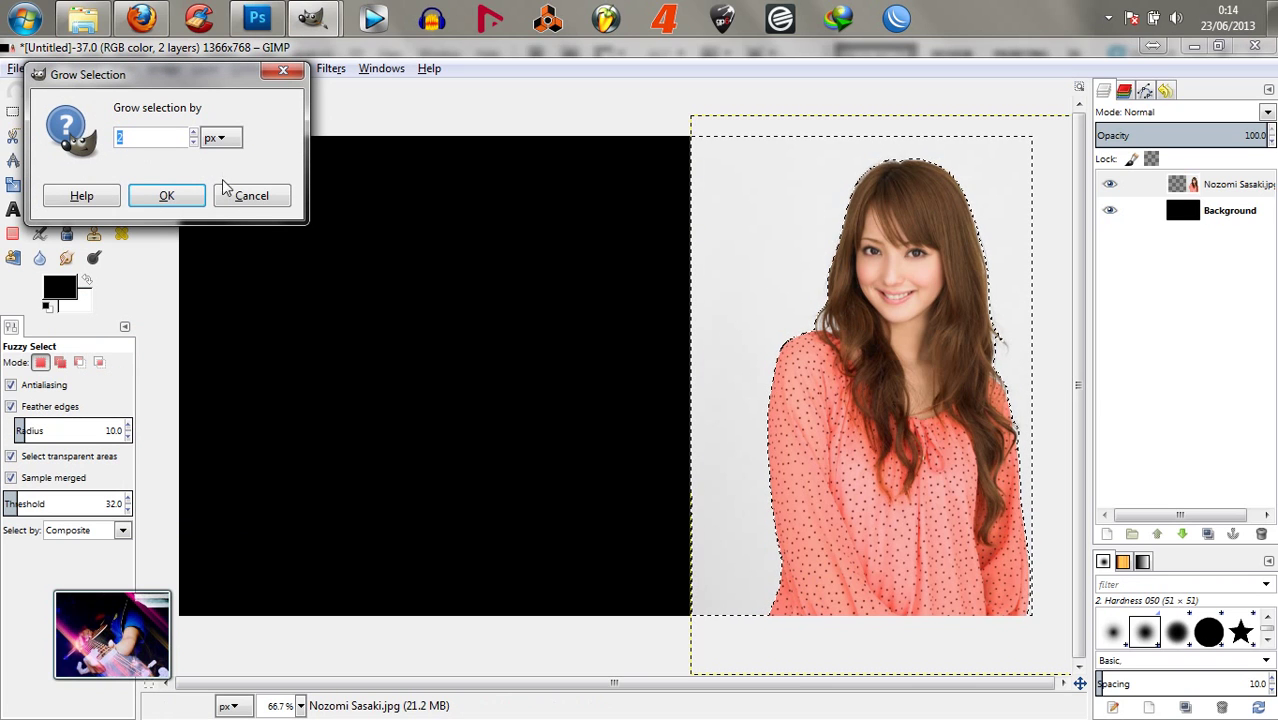
left_click(166, 195)
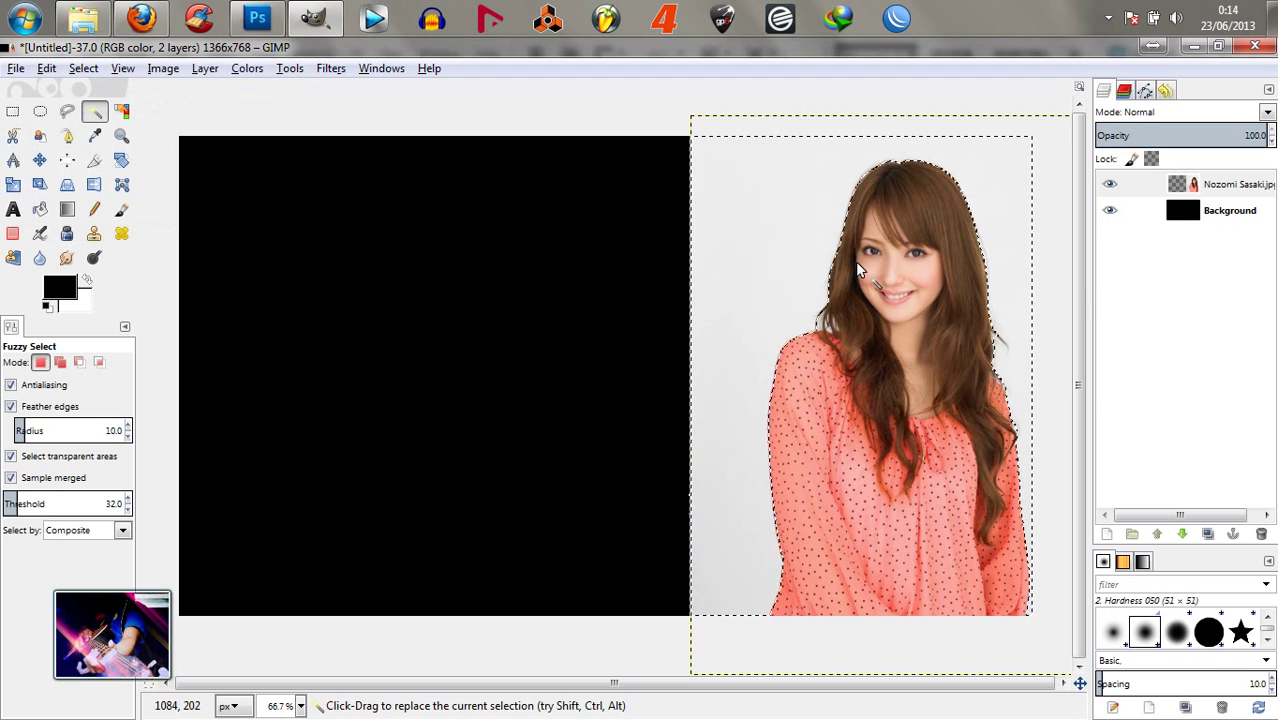
key("Delete")
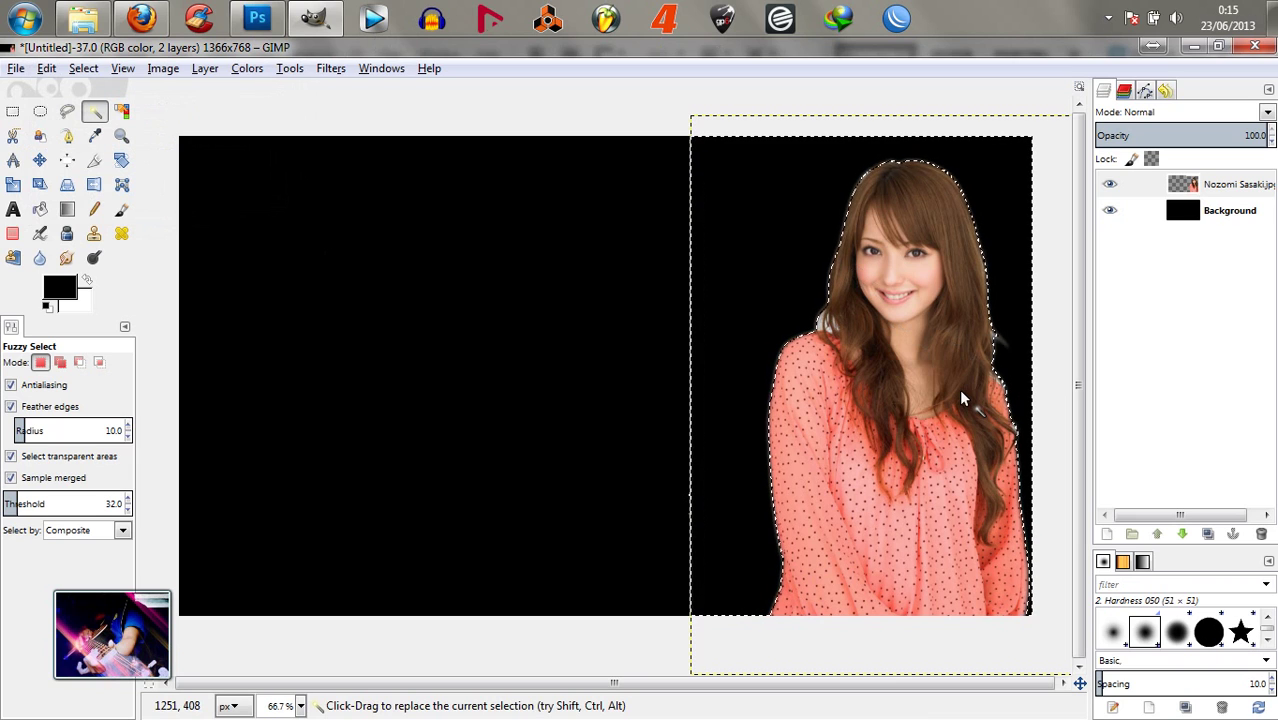
Remove the selection in GIMP and compare the woman's cut-out edges with the Photoshop version
key("ctrl")
key("ctrl+shift")
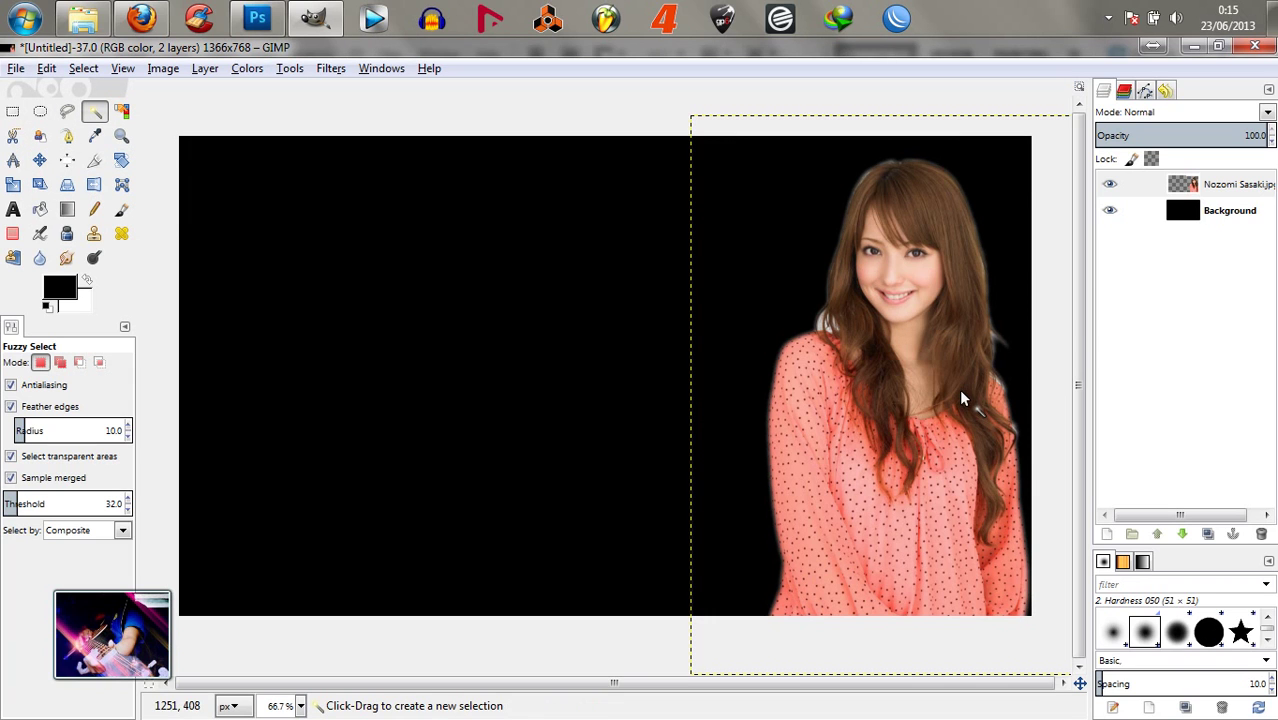
left_click(264, 21)
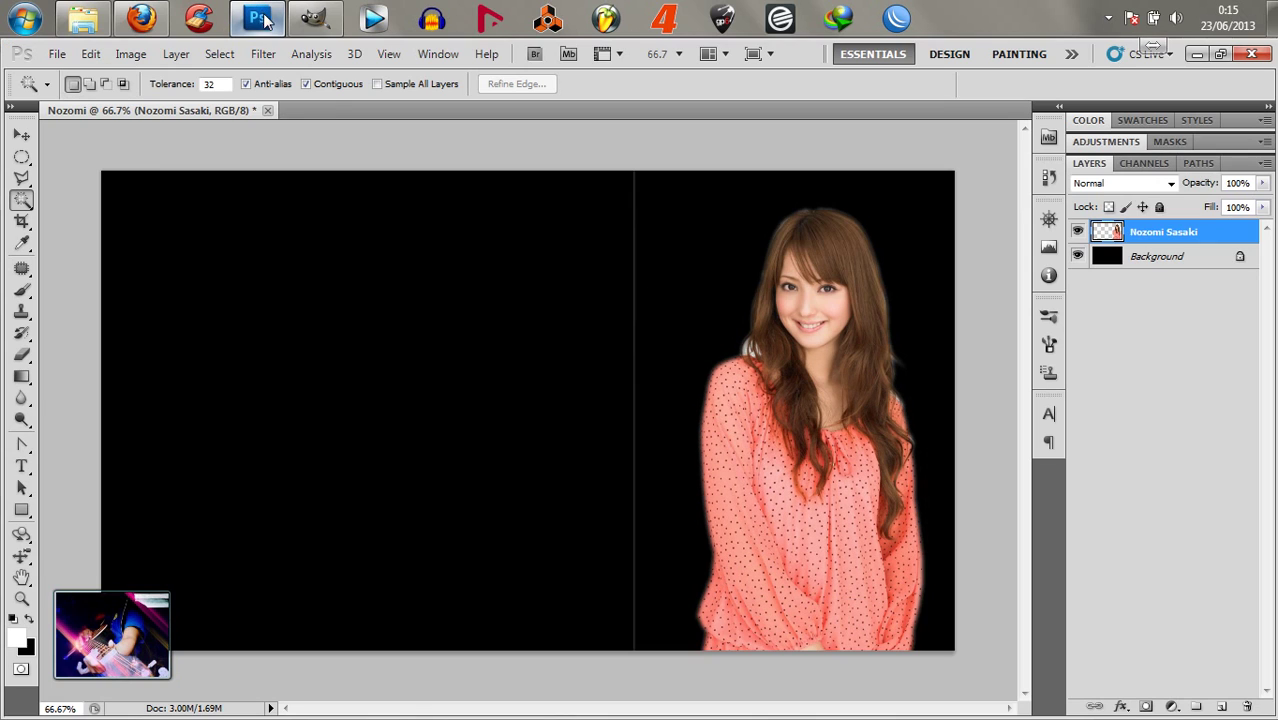
left_click(326, 22)
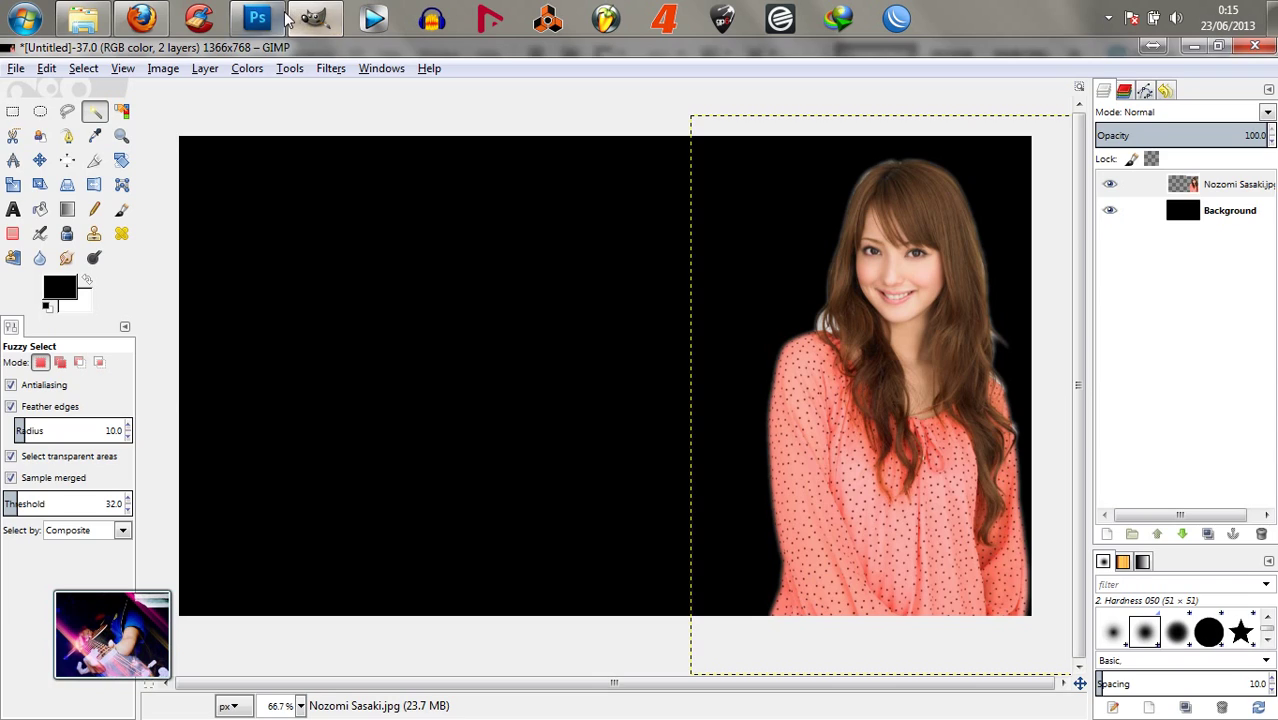
Make the black Background layer active in both the Photoshop and GIMP compositions
left_click(257, 19)
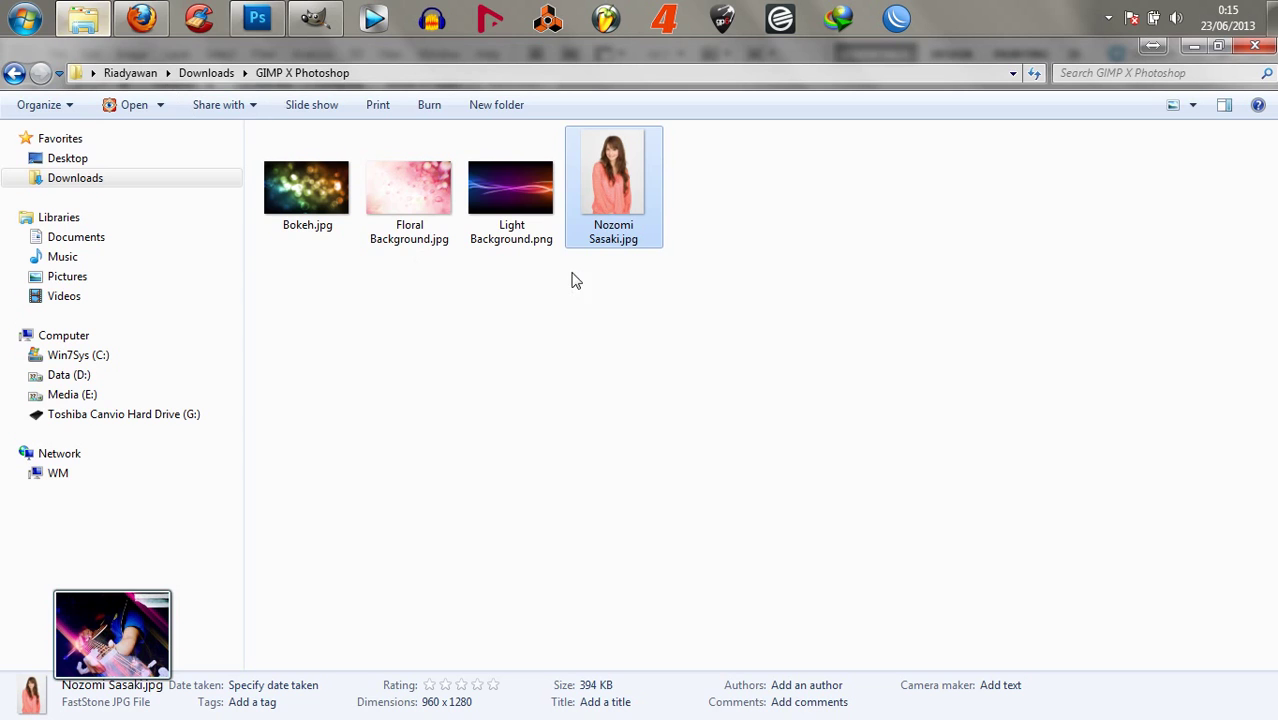
left_click(83, 19)
left_click(257, 19)
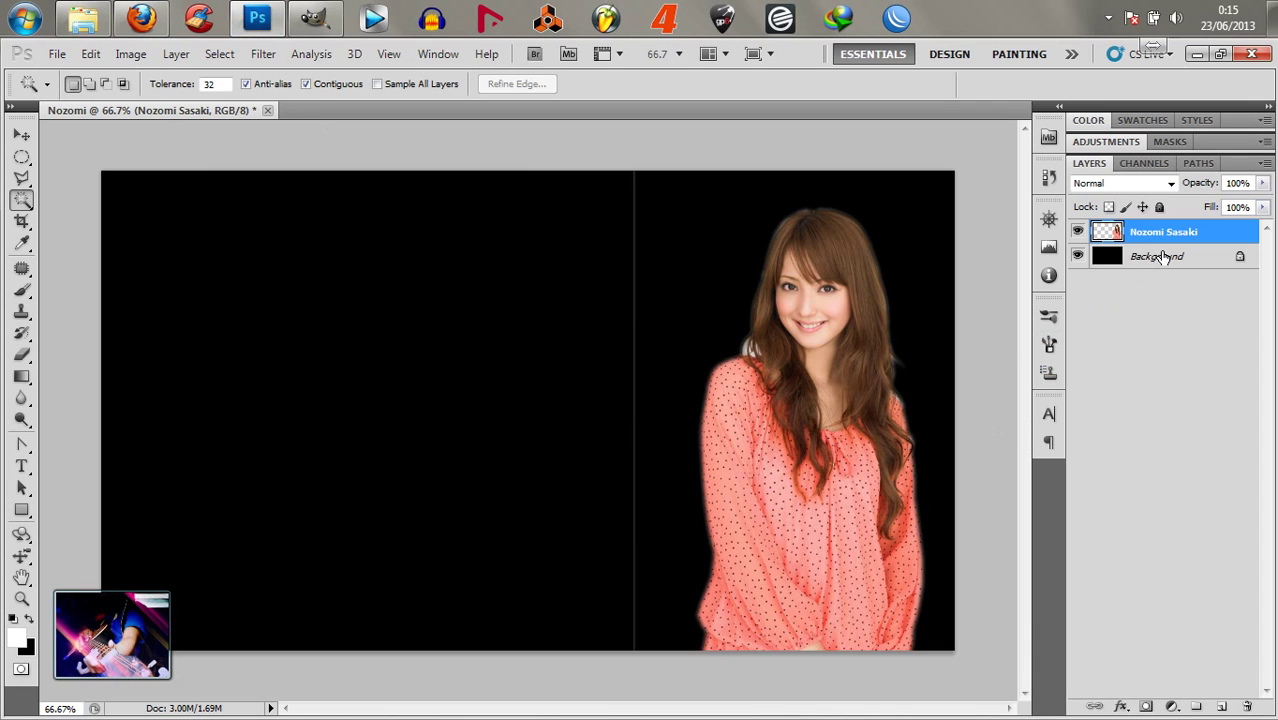
left_click(1162, 257)
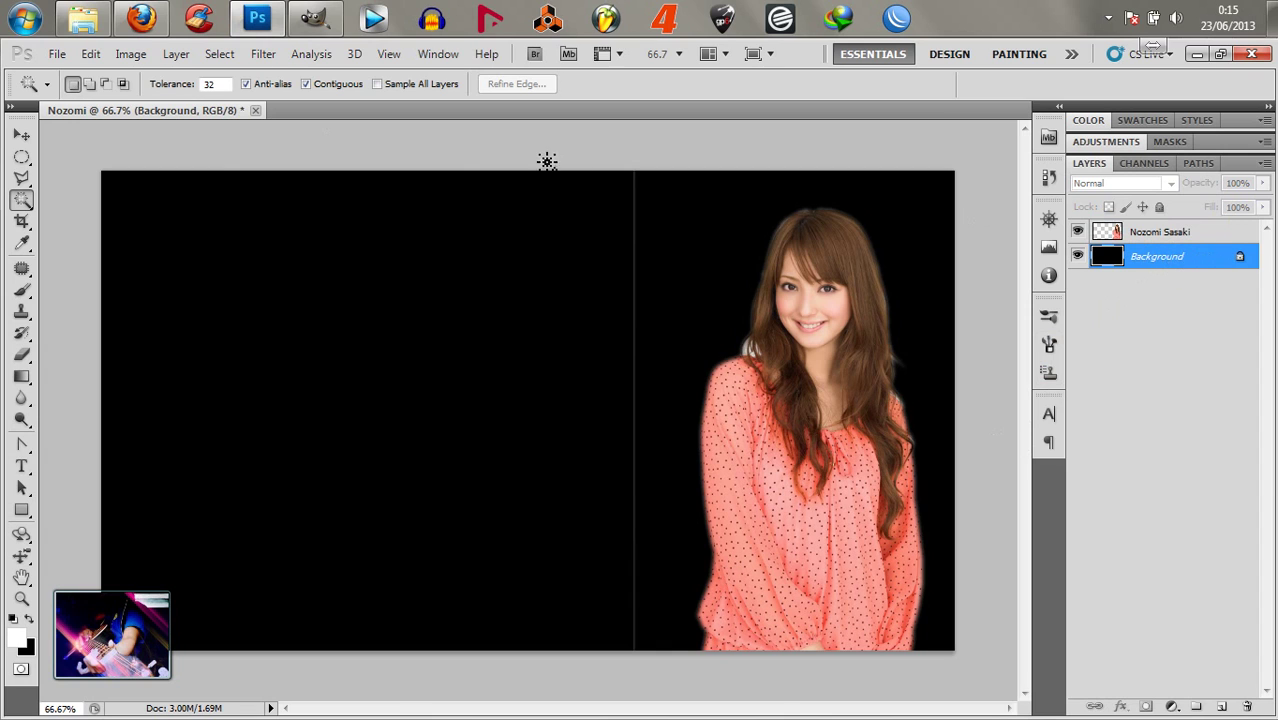
left_click(314, 18)
left_click(1227, 212)
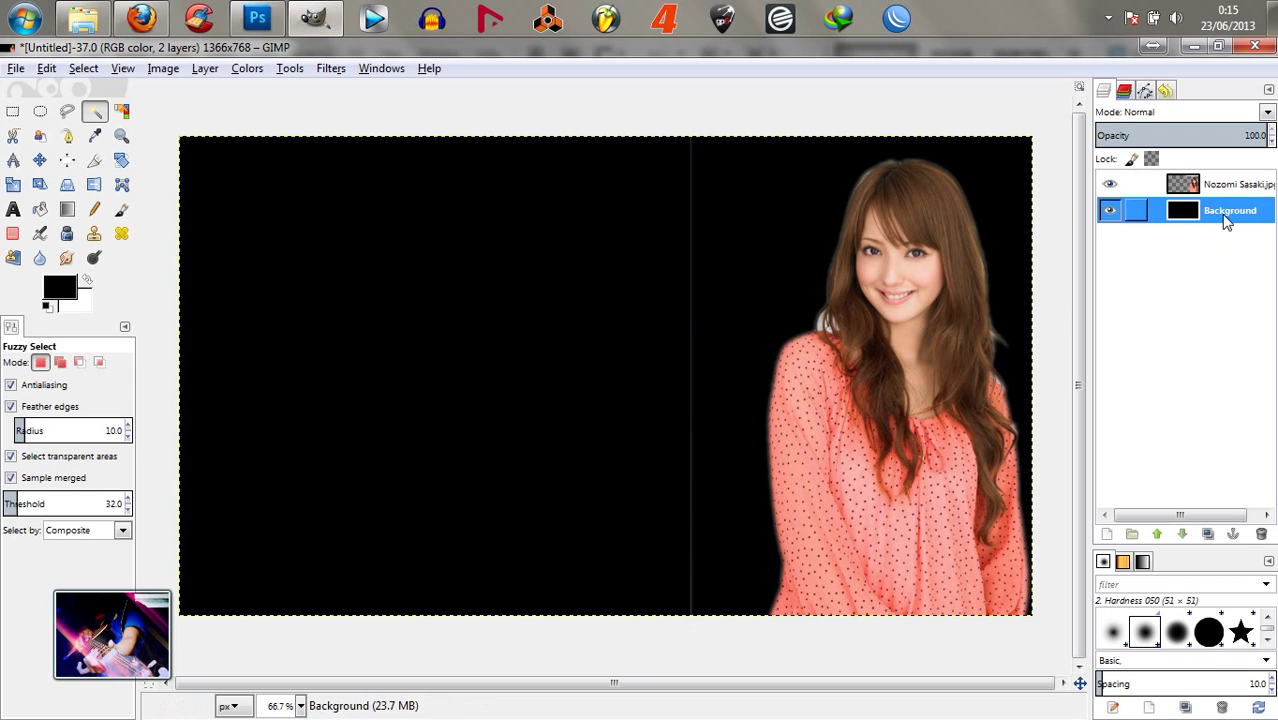
Place Floral Background.jpg from the GIMP X Photoshop folder into the Photoshop composition, directly above the Background layer
left_click(82, 10)
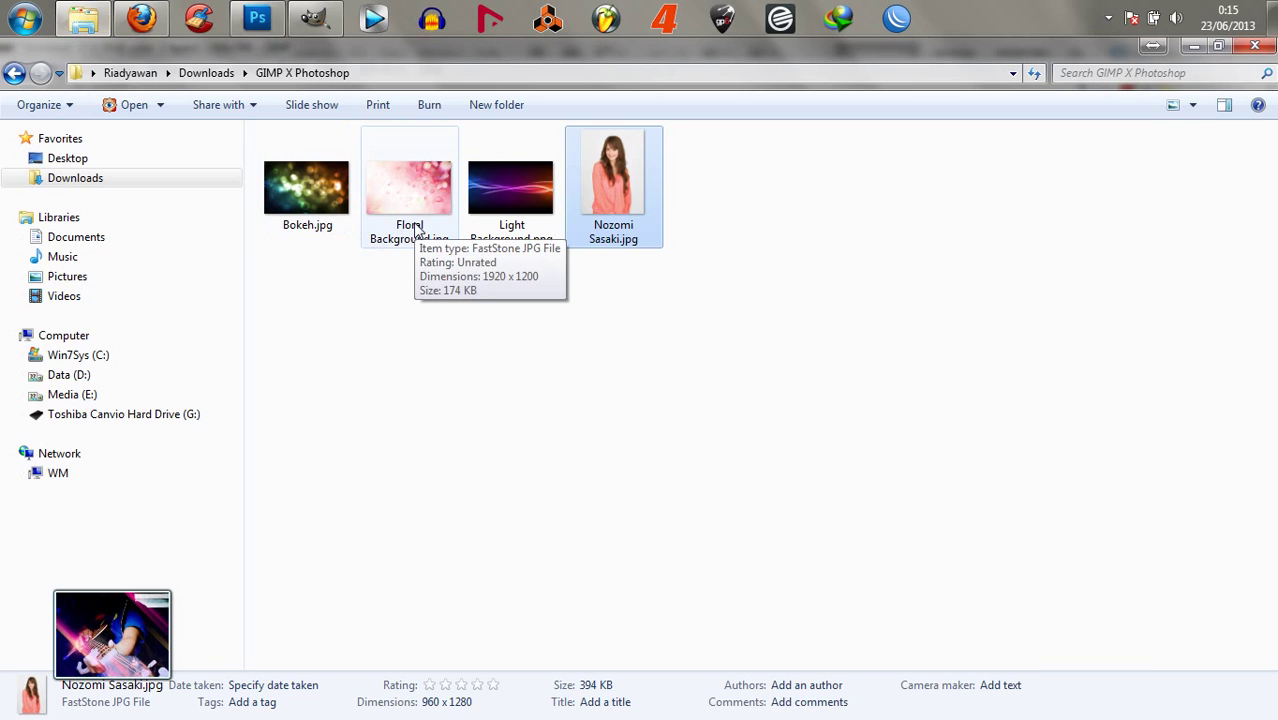
left_click(419, 436)
left_click(418, 204)
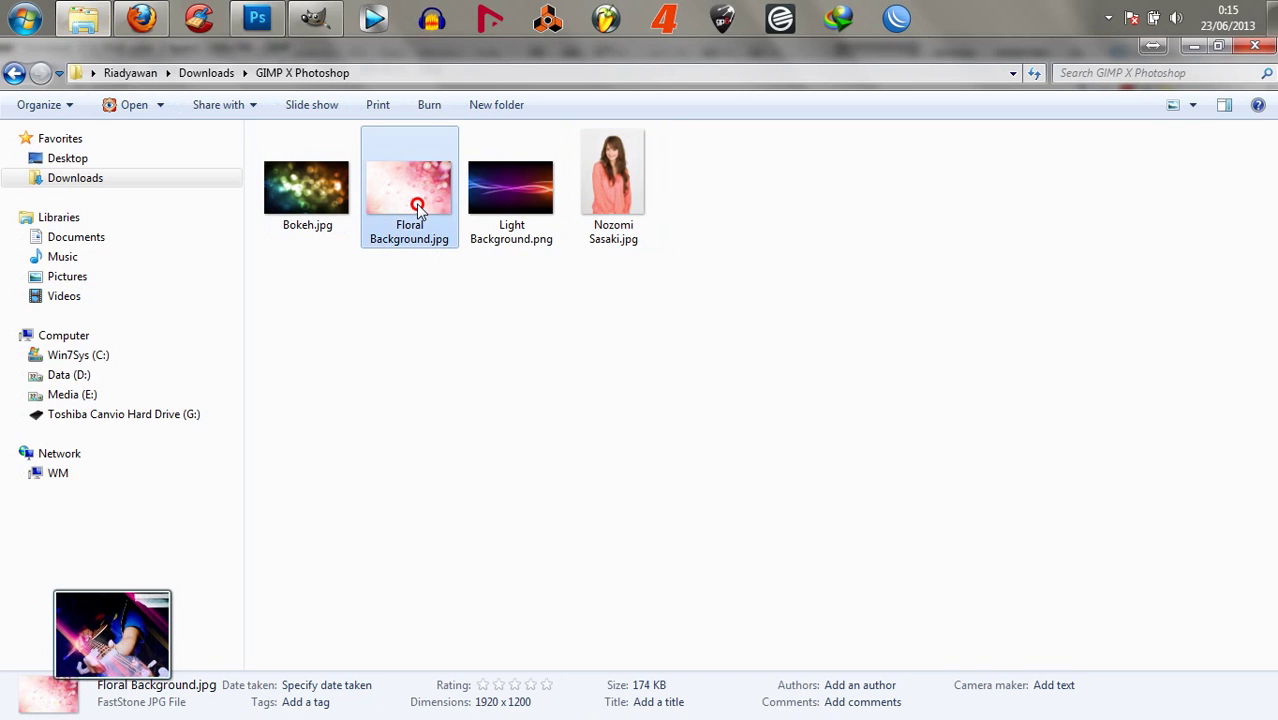
left_click_drag(418, 204, 604, 446)
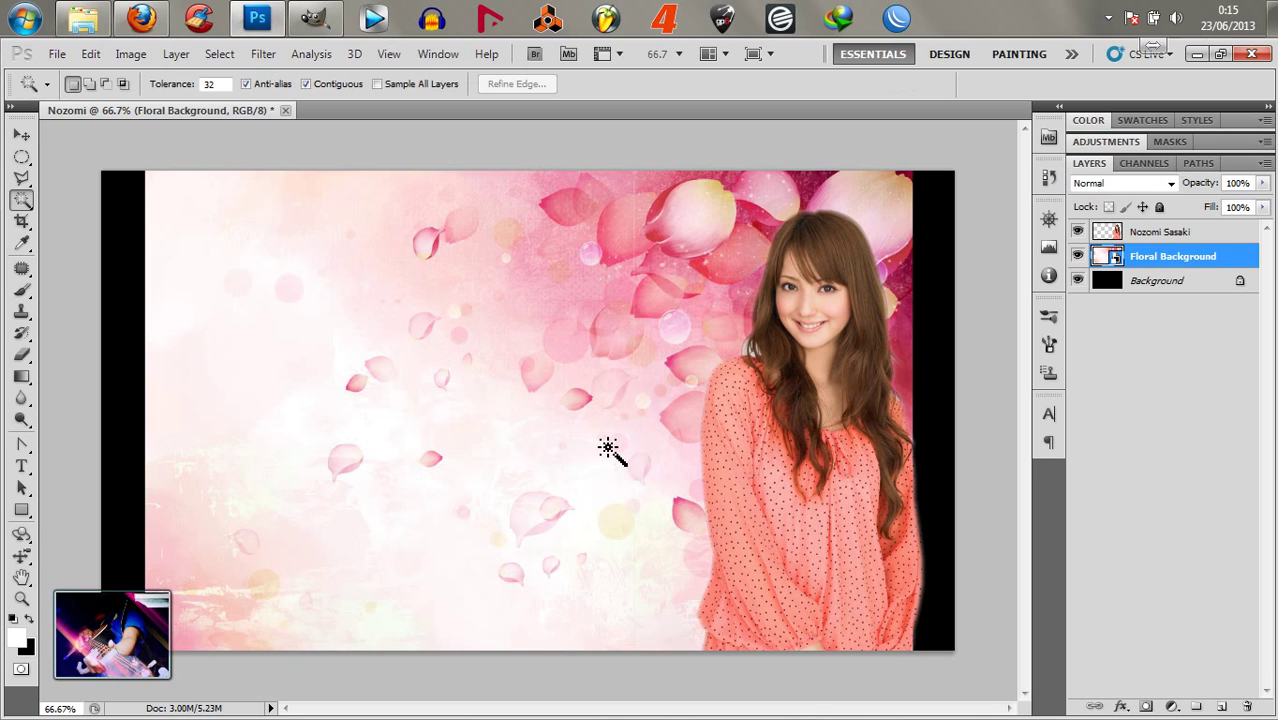
Free-transform the Floral Background layer to 75% width and 75% height so it covers the canvas
left_click(89, 54)
left_click(162, 399)
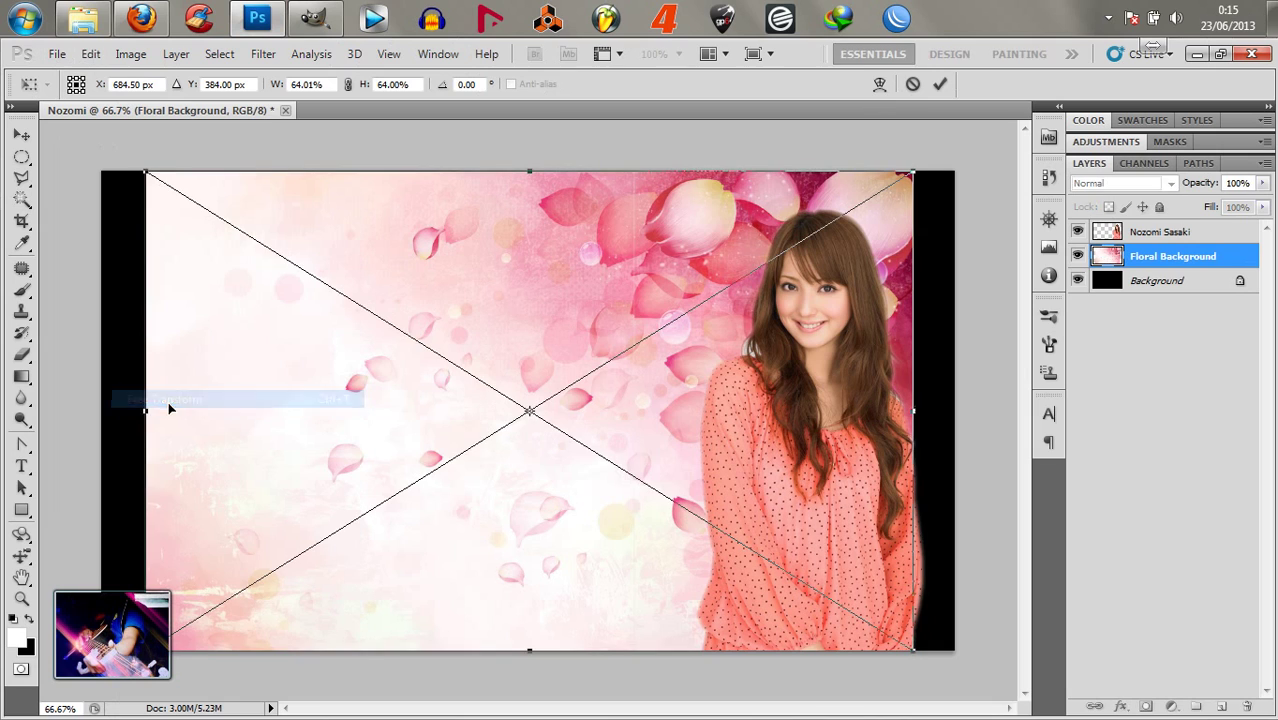
left_click(329, 84)
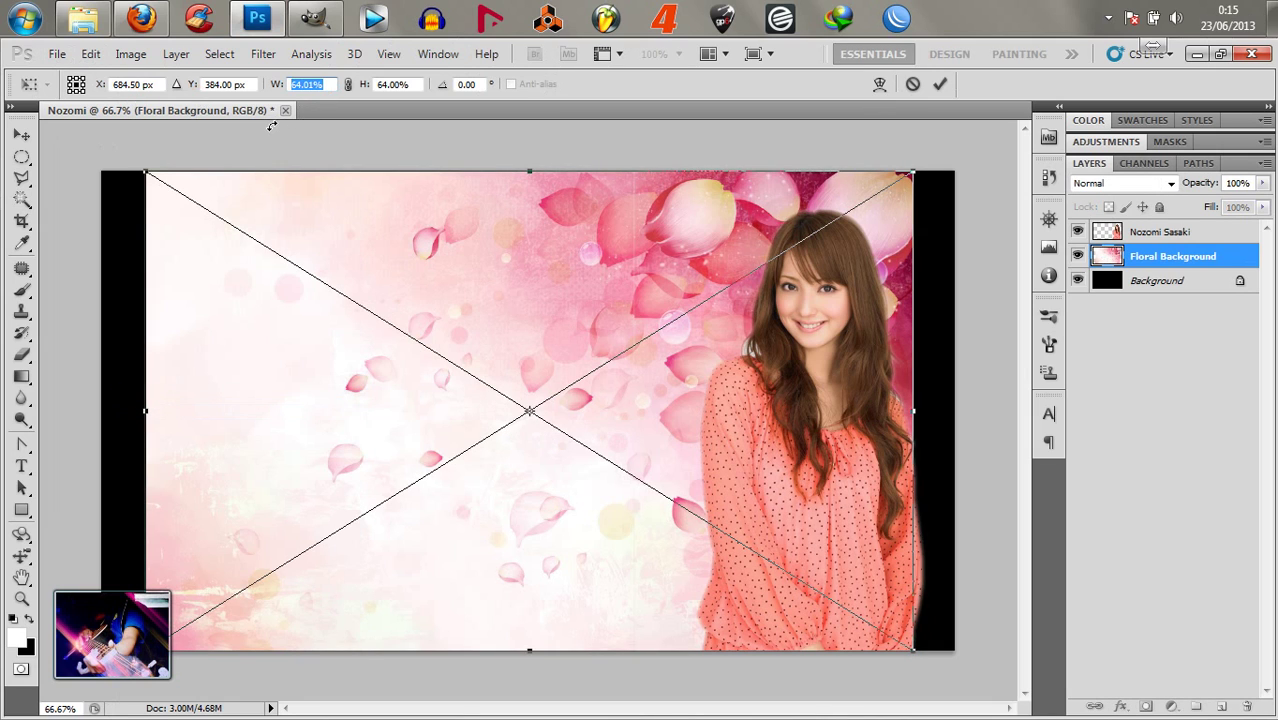
type("75")
left_click(378, 86)
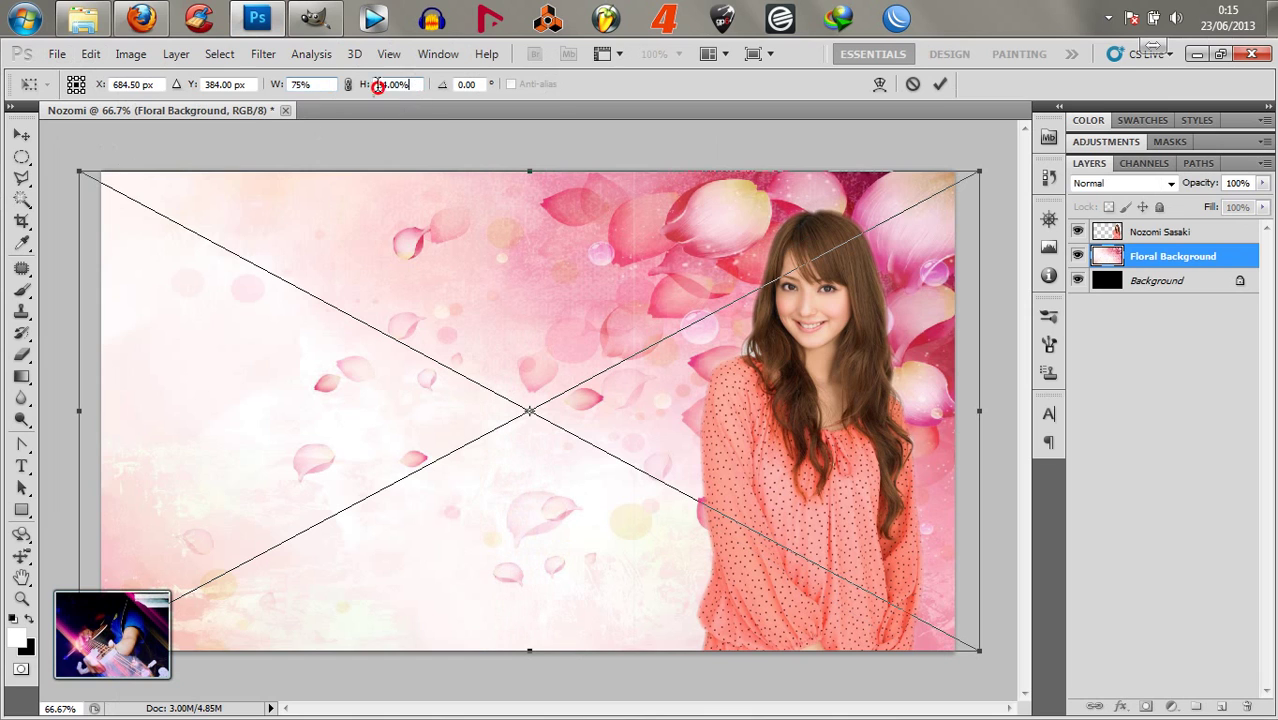
type("75")
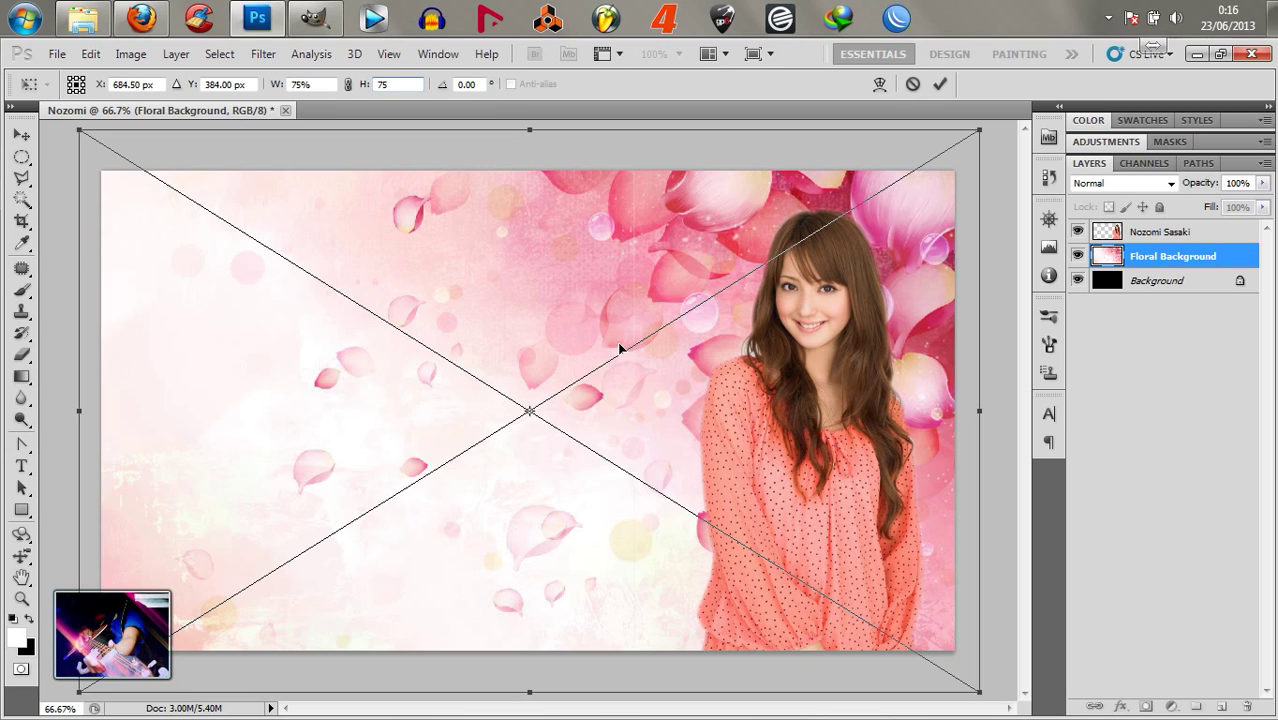
Flip the floral image horizontally and apply the transformation
right_click(651, 394)
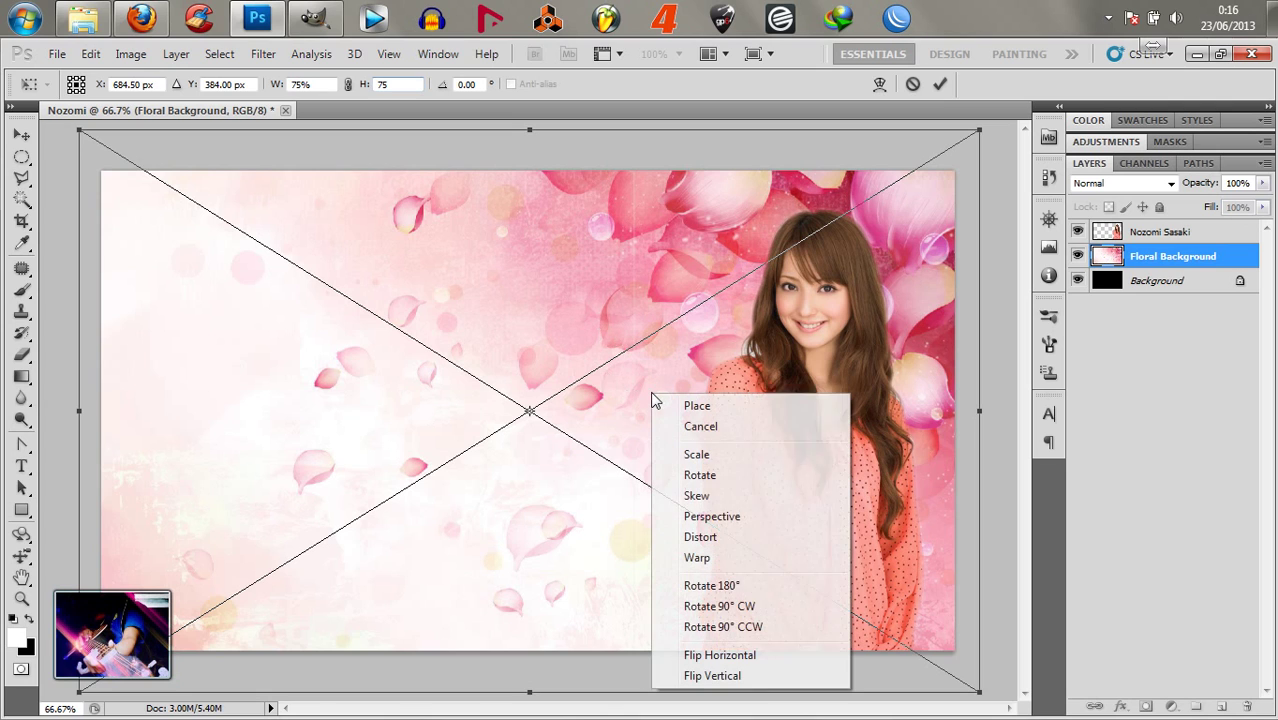
left_click(729, 655)
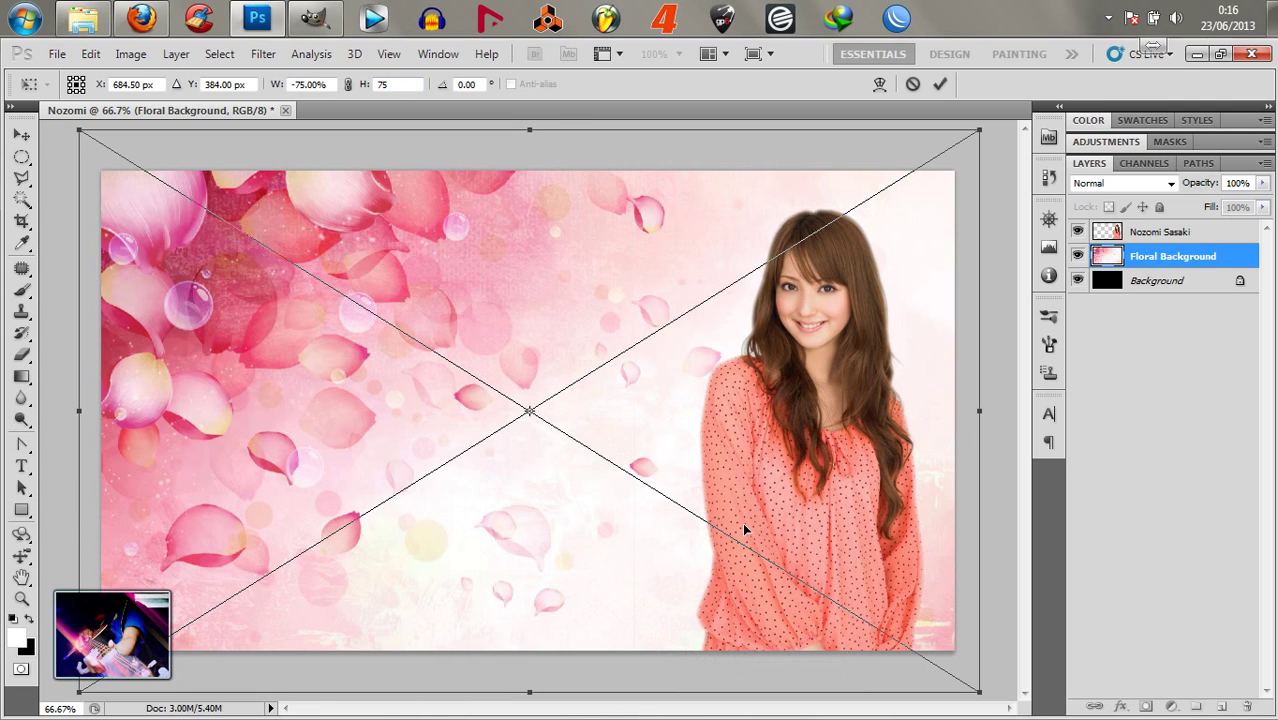
key("Return")
key("w")
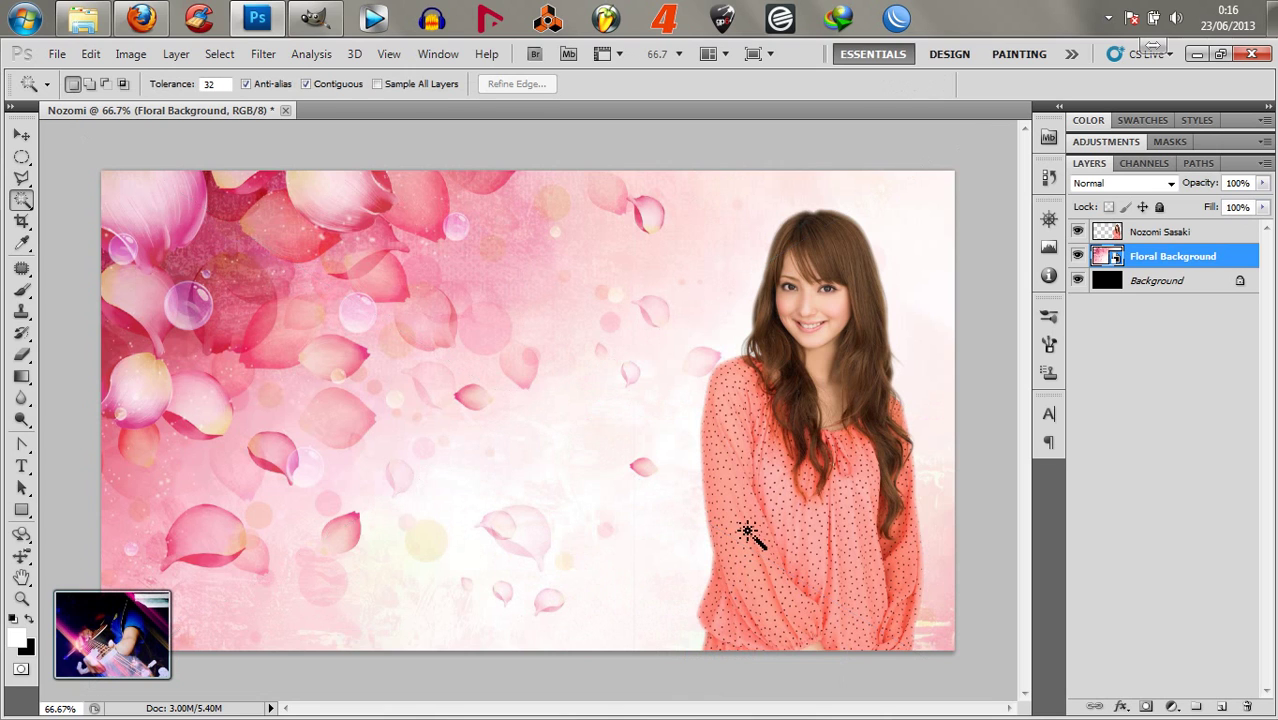
Add Floral Background.jpg to the GIMP composition above the Background layer and flip it horizontally
left_click(84, 18)
left_click(571, 277)
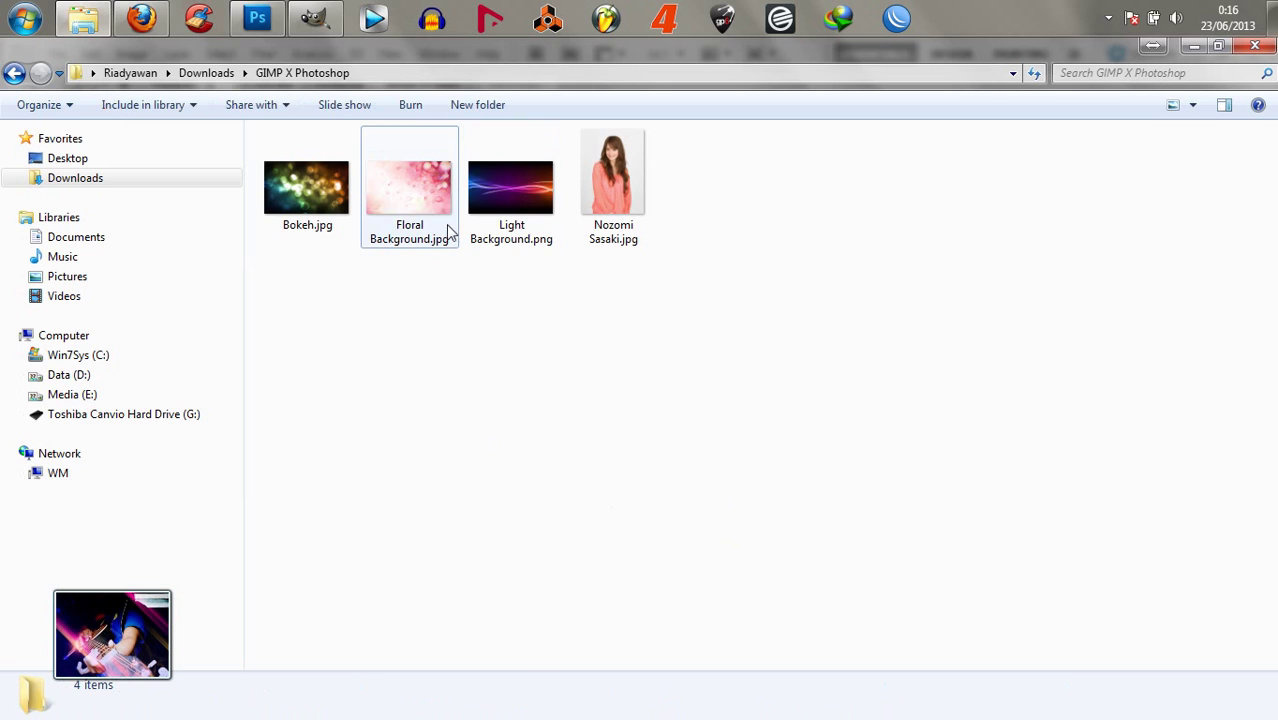
left_click_drag(424, 197, 621, 424)
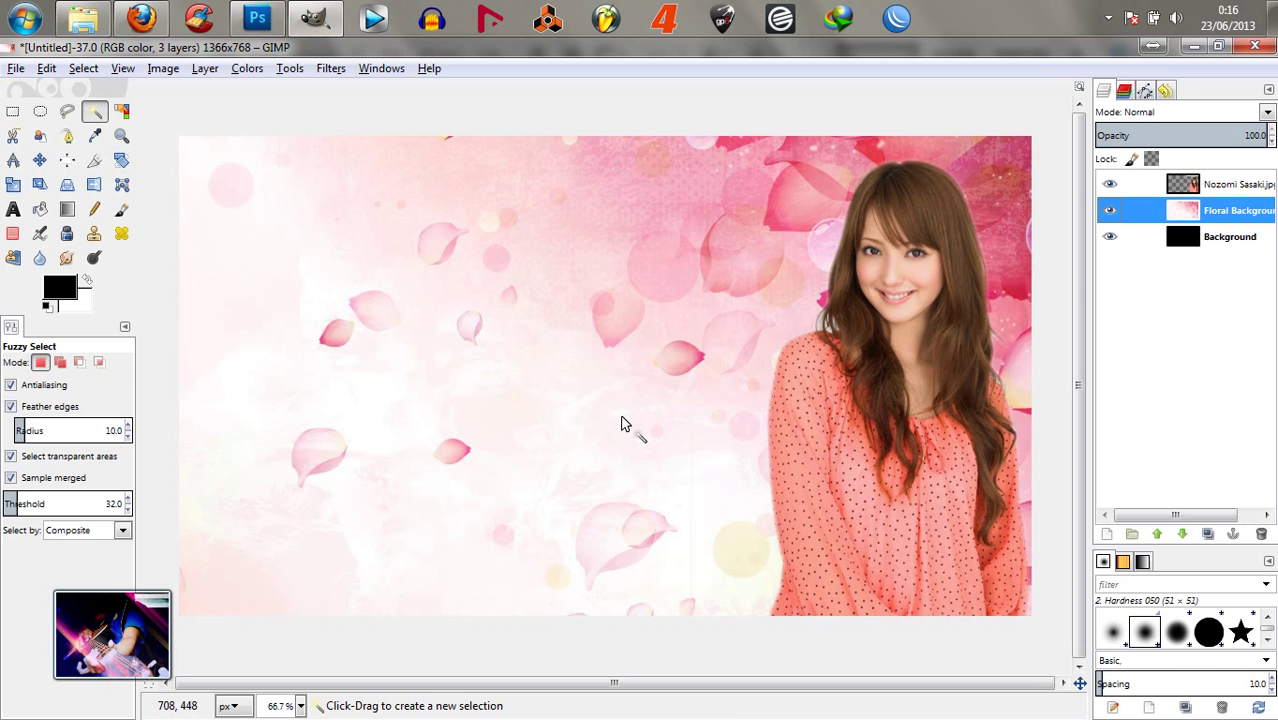
left_click(94, 185)
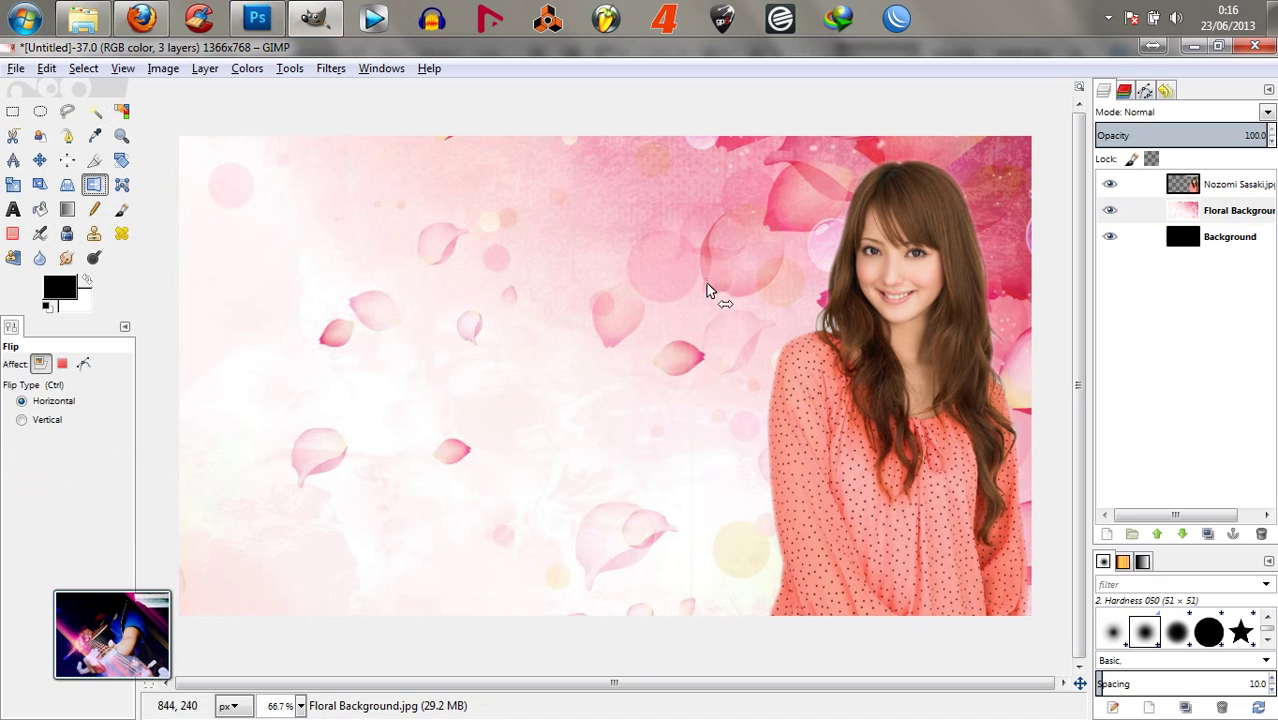
left_click(650, 275)
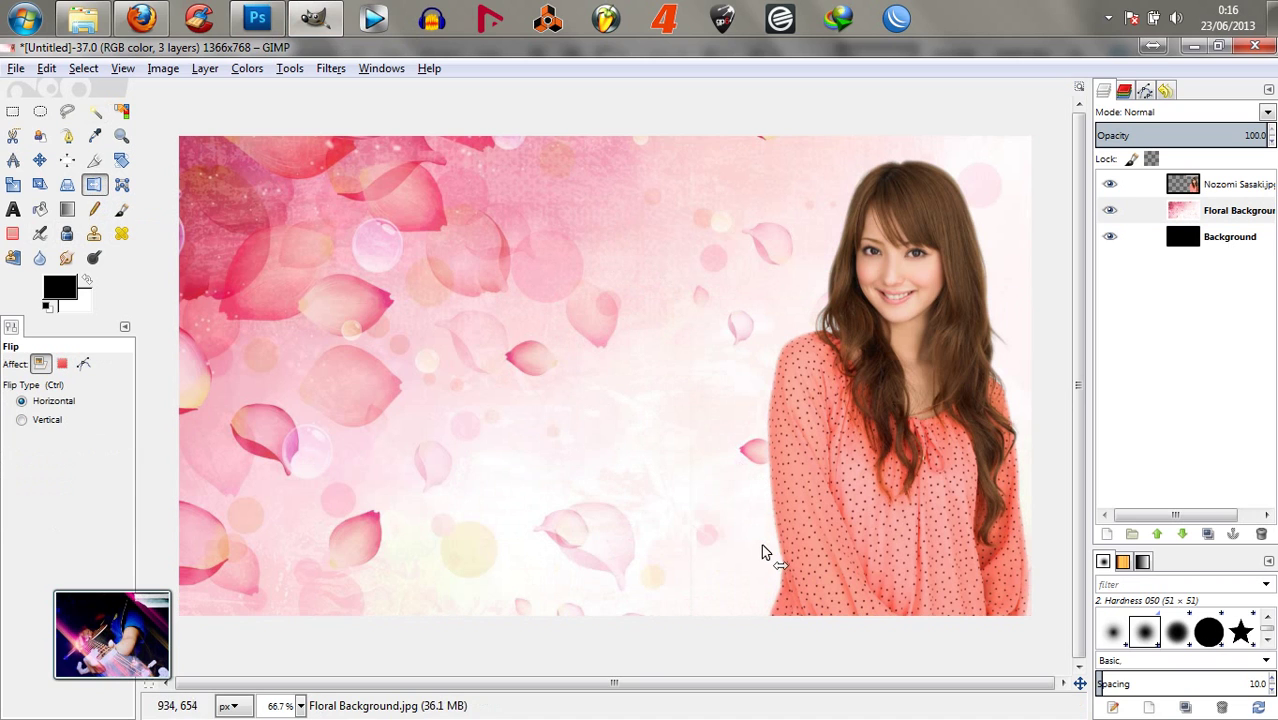
left_click(257, 18)
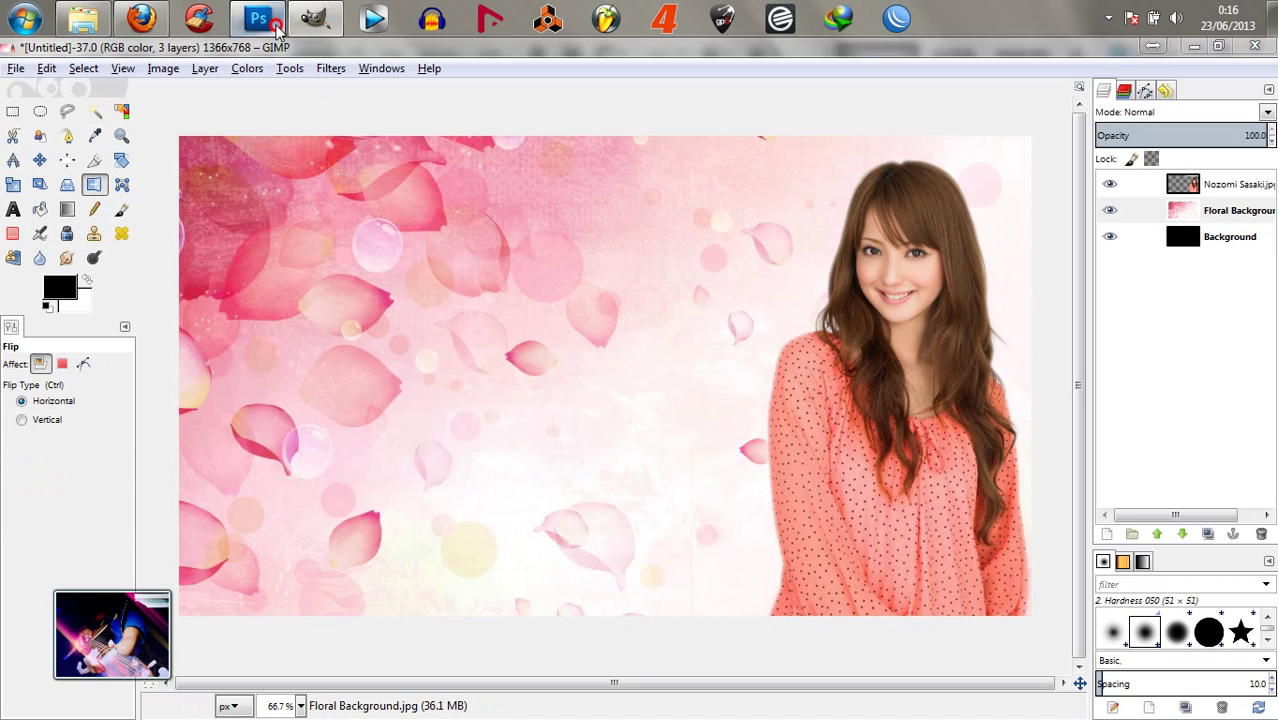
left_click(310, 22)
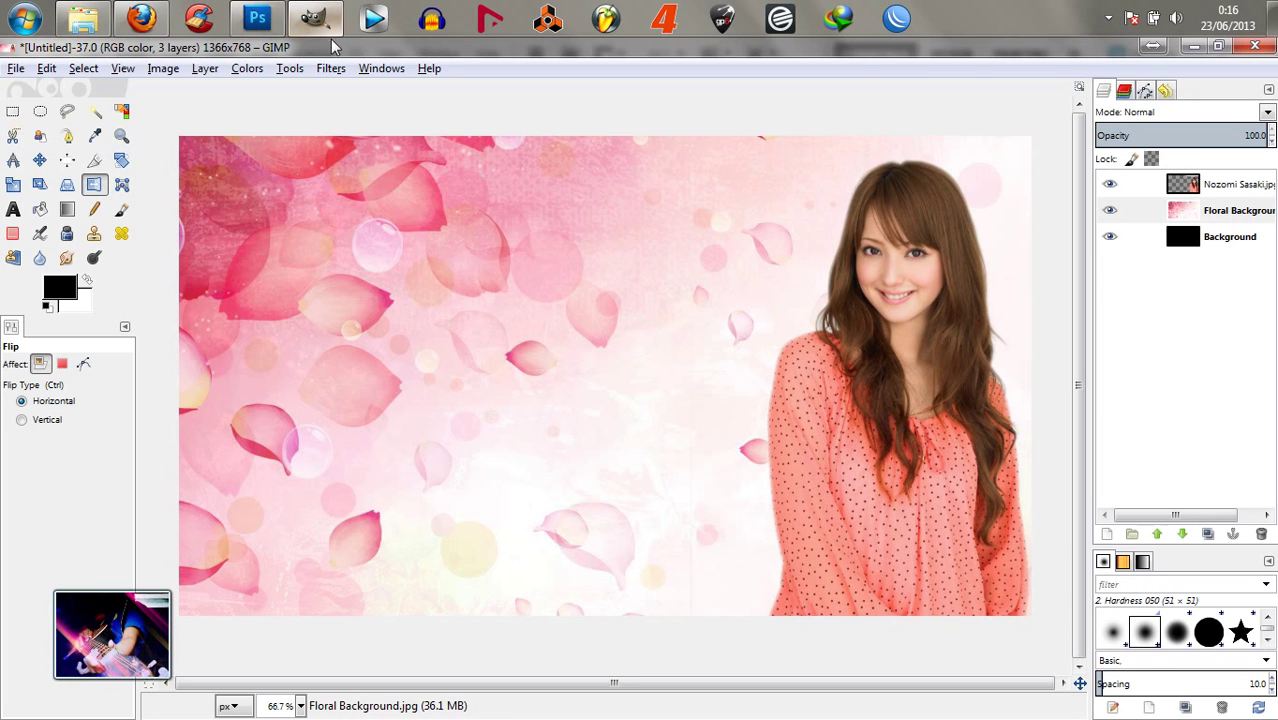
left_click(92, 25)
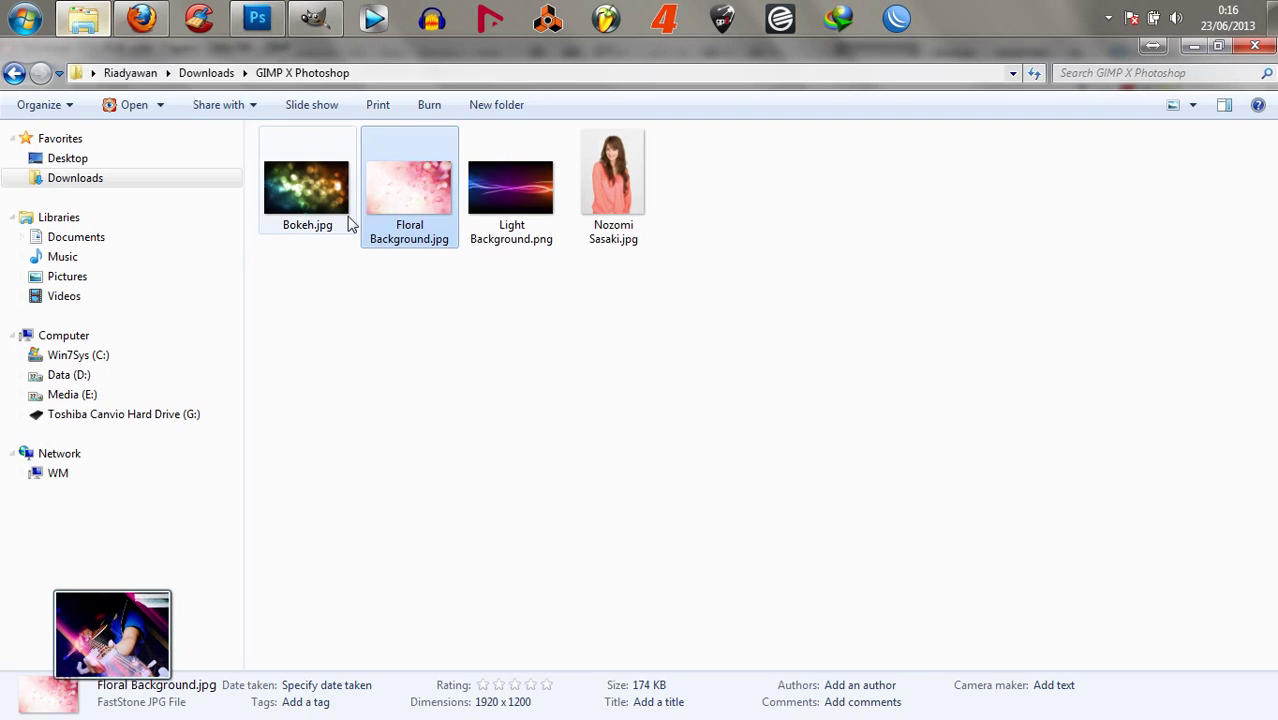
left_click(314, 212)
left_click(452, 385)
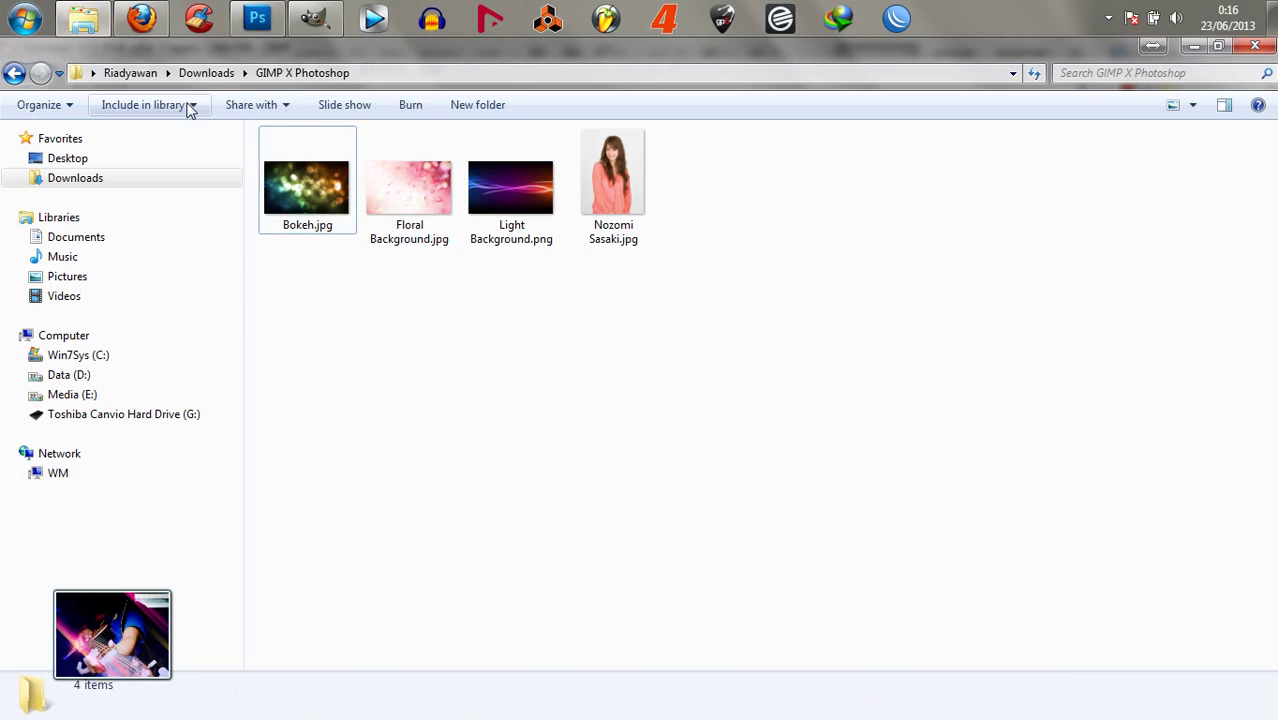
Make the woman's portrait layer active in Photoshop and in GIMP
left_click(257, 18)
left_click(1152, 234)
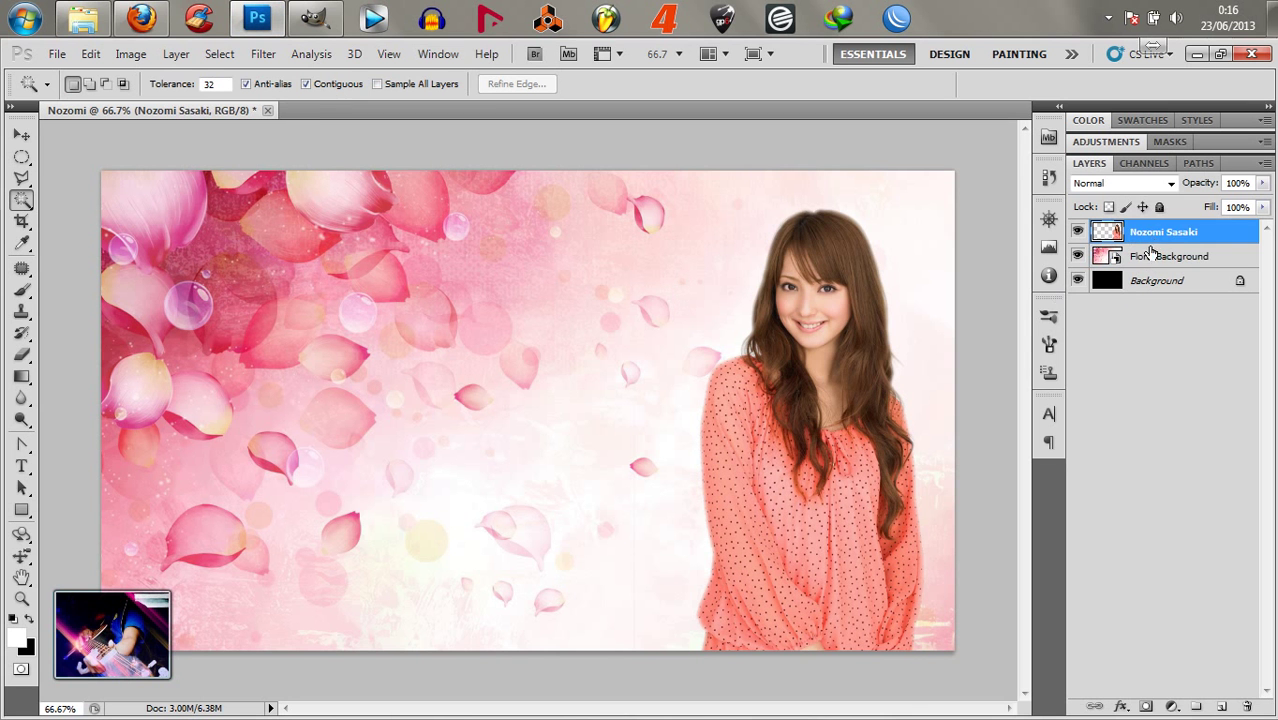
left_click(314, 20)
left_click(1195, 186)
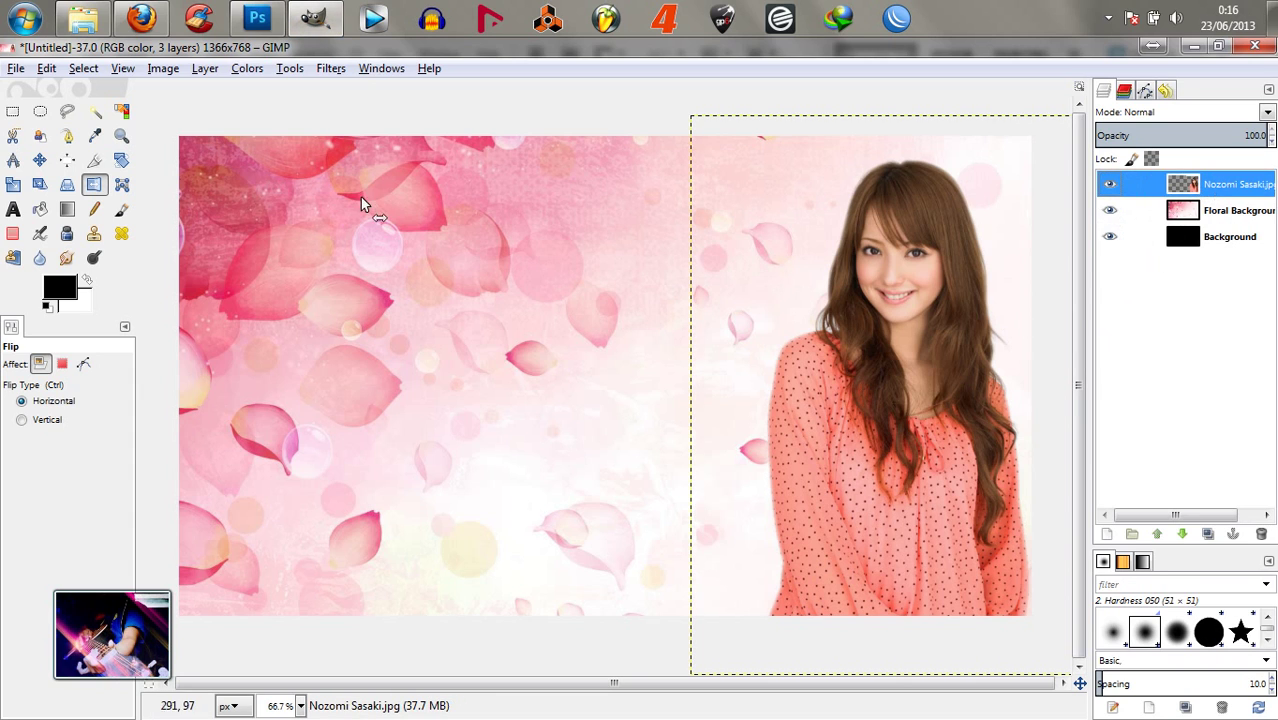
Place Bokeh.jpg into the Photoshop composition above the portrait layer and commit the placement
left_click(80, 22)
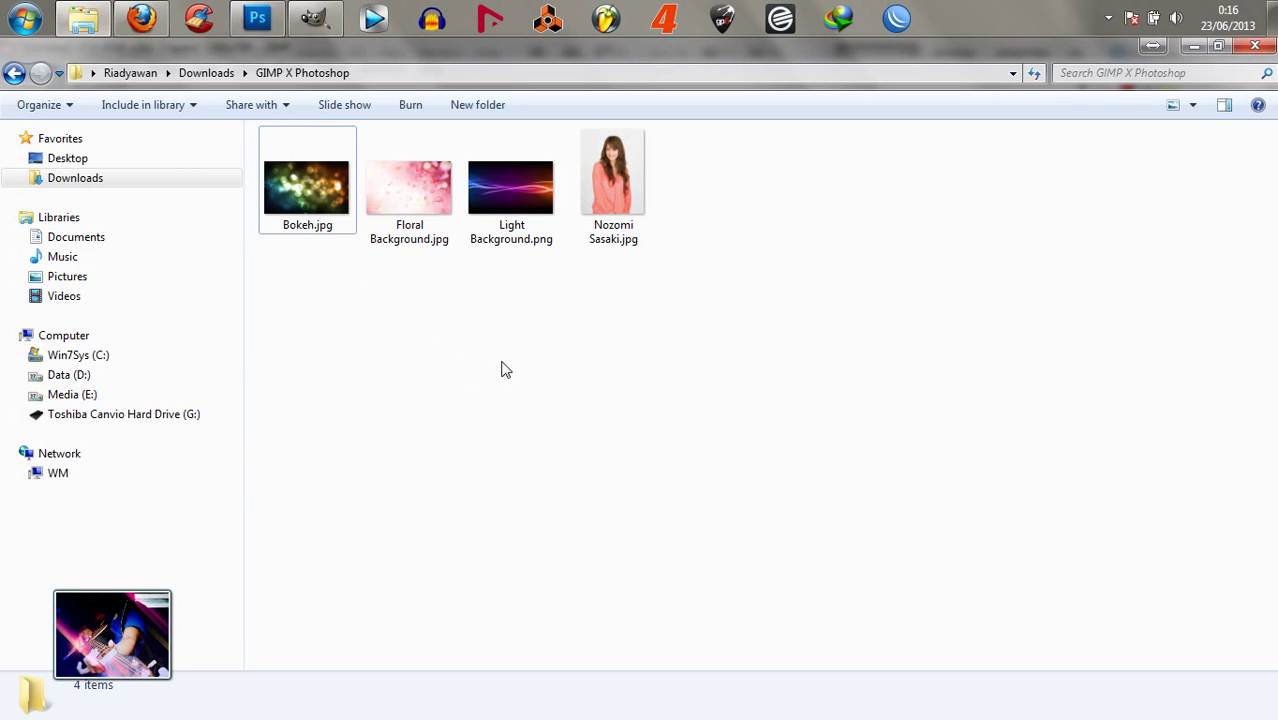
left_click(312, 205)
left_click(257, 18)
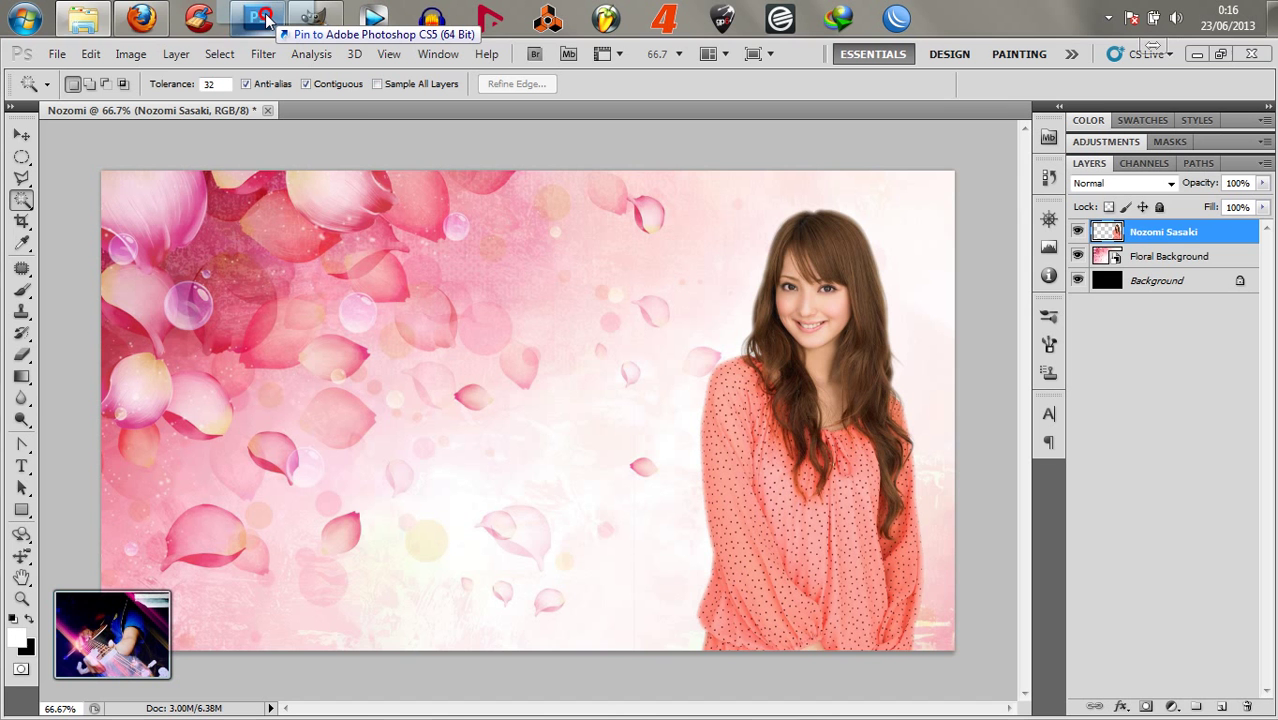
left_click_drag(539, 249, 695, 367)
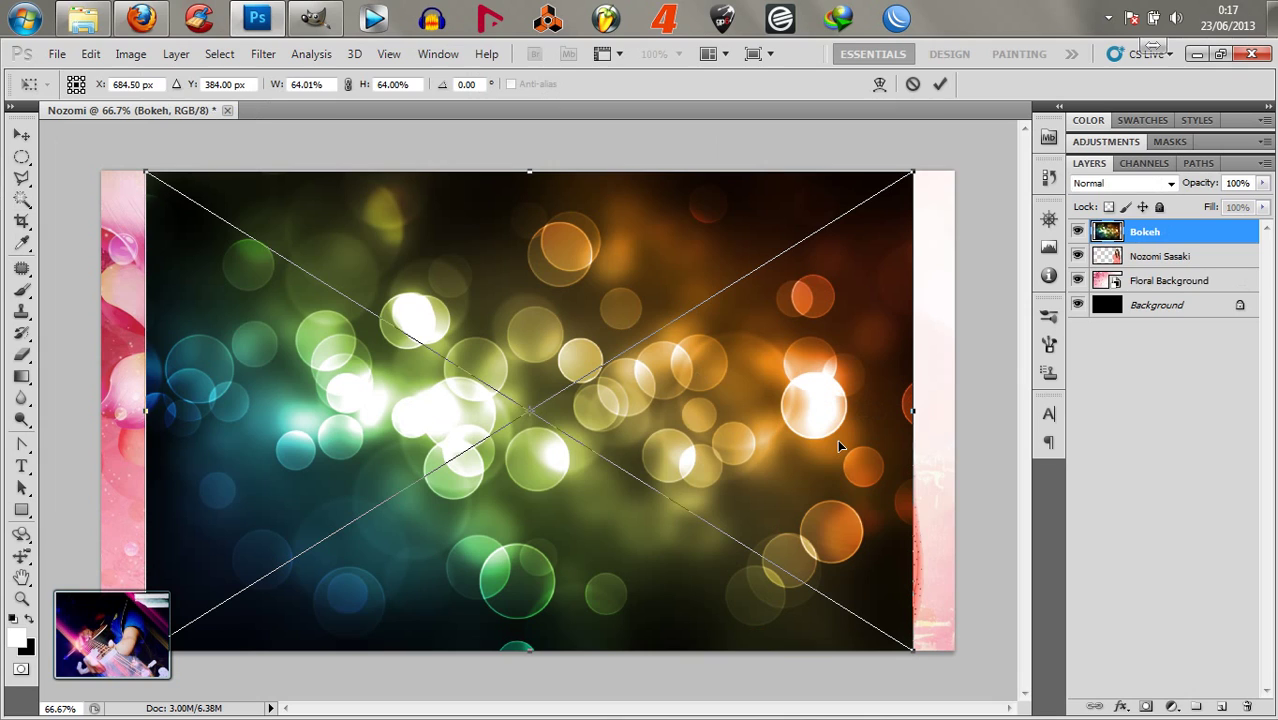
key("Return")
key("w")
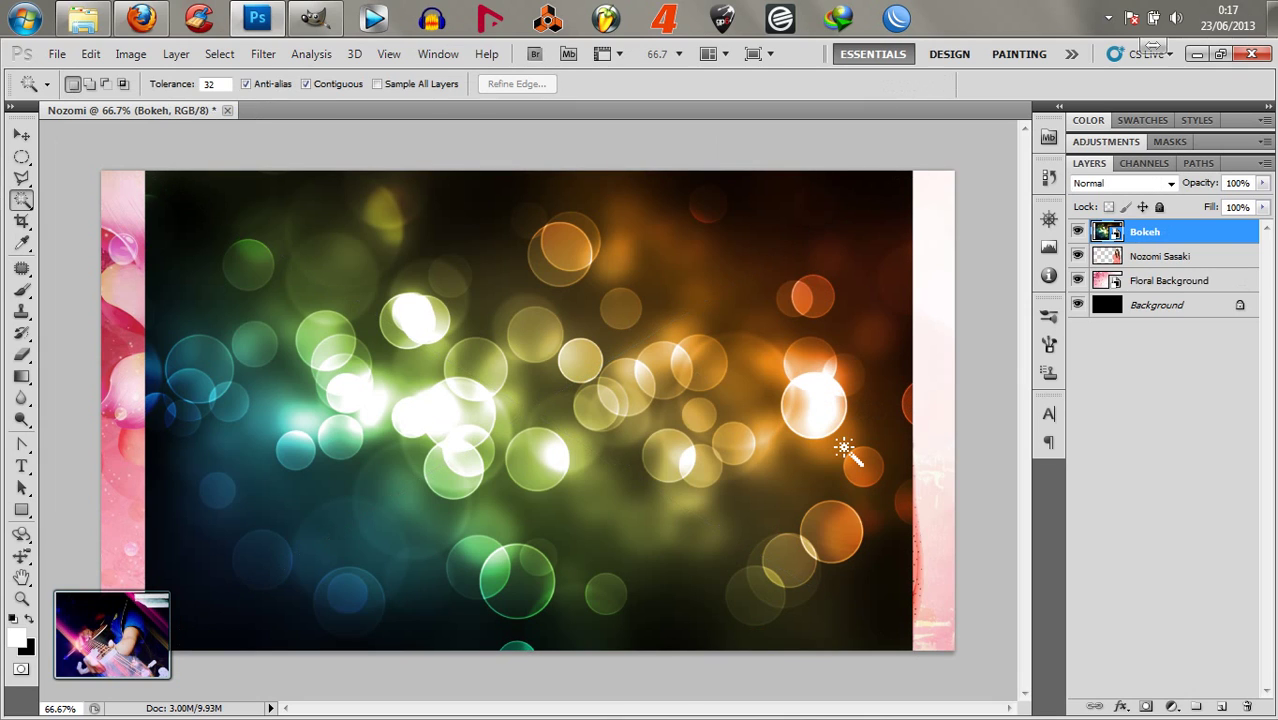
Scale the Bokeh layer to 75% width and 75% height with Free Transform and commit it
left_click(91, 53)
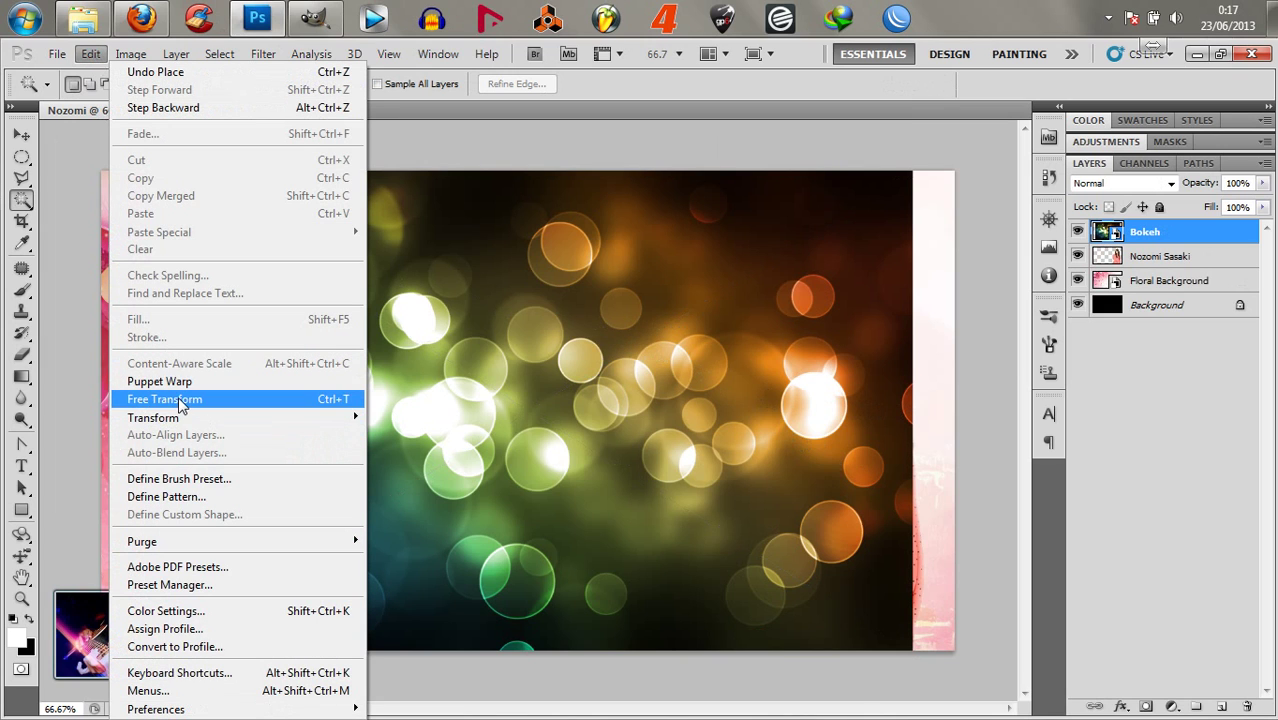
left_click(182, 402)
left_click(306, 84)
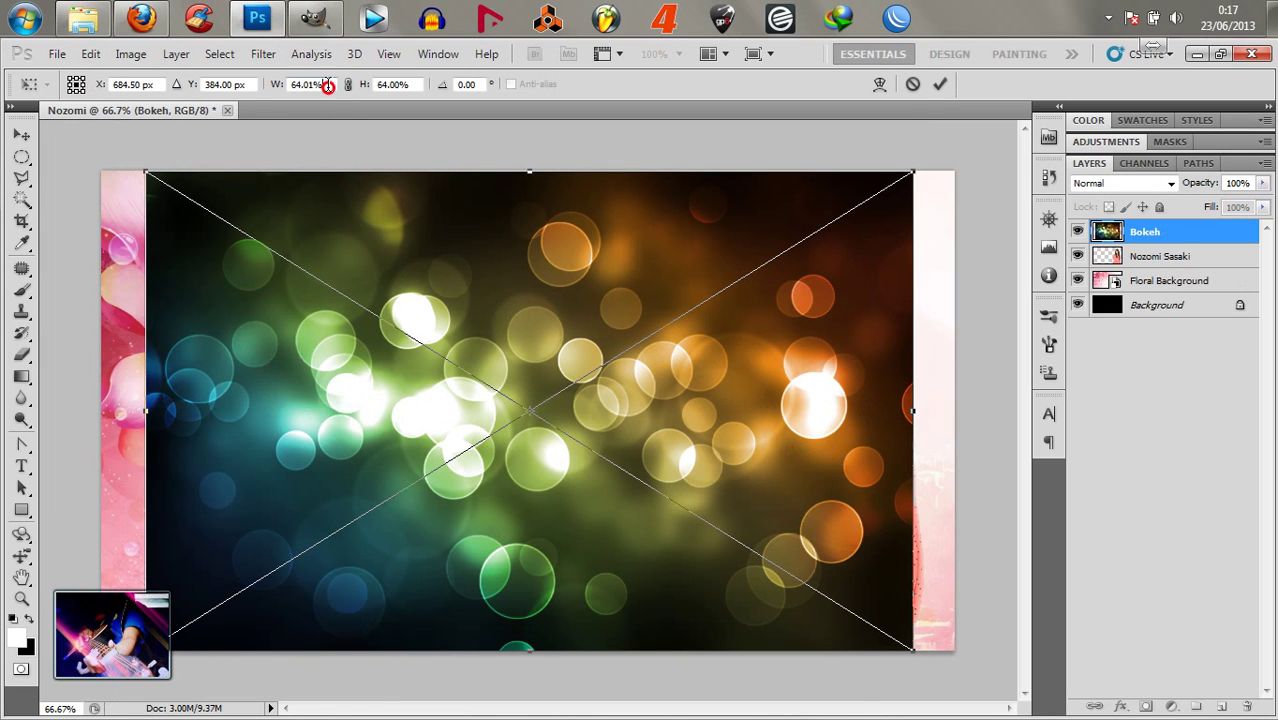
type("75")
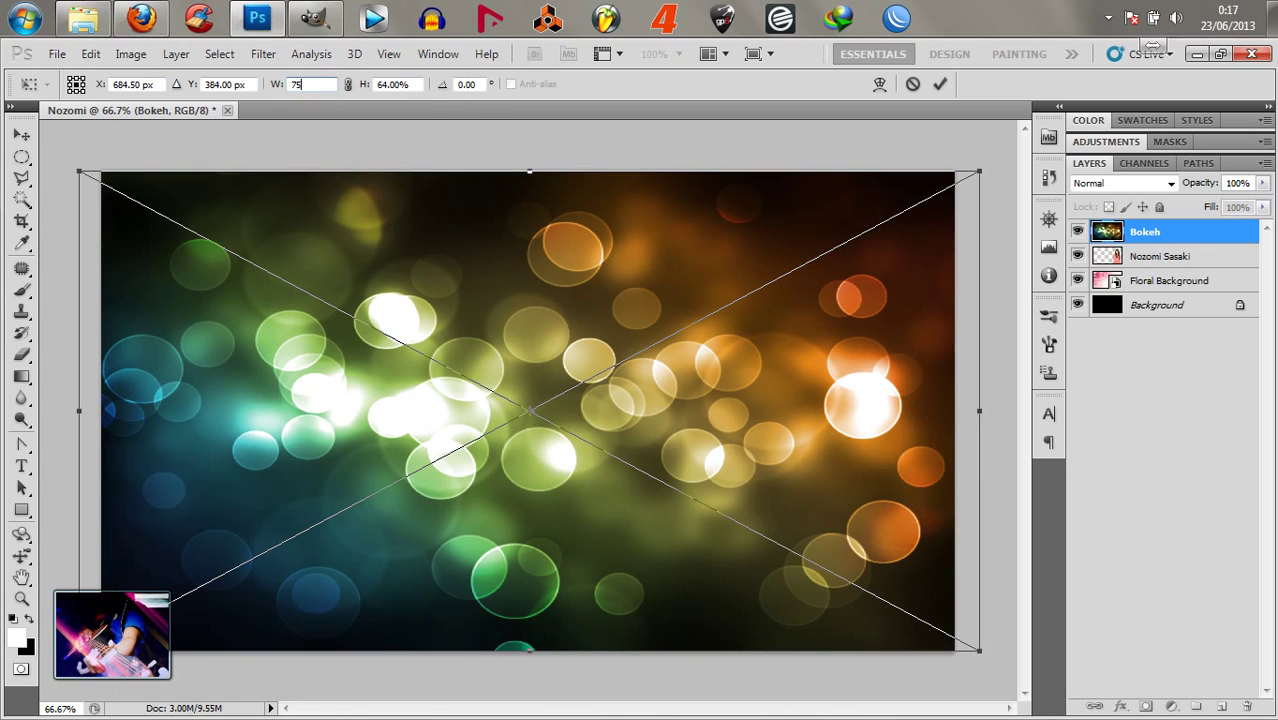
key("Tab")
type("75")
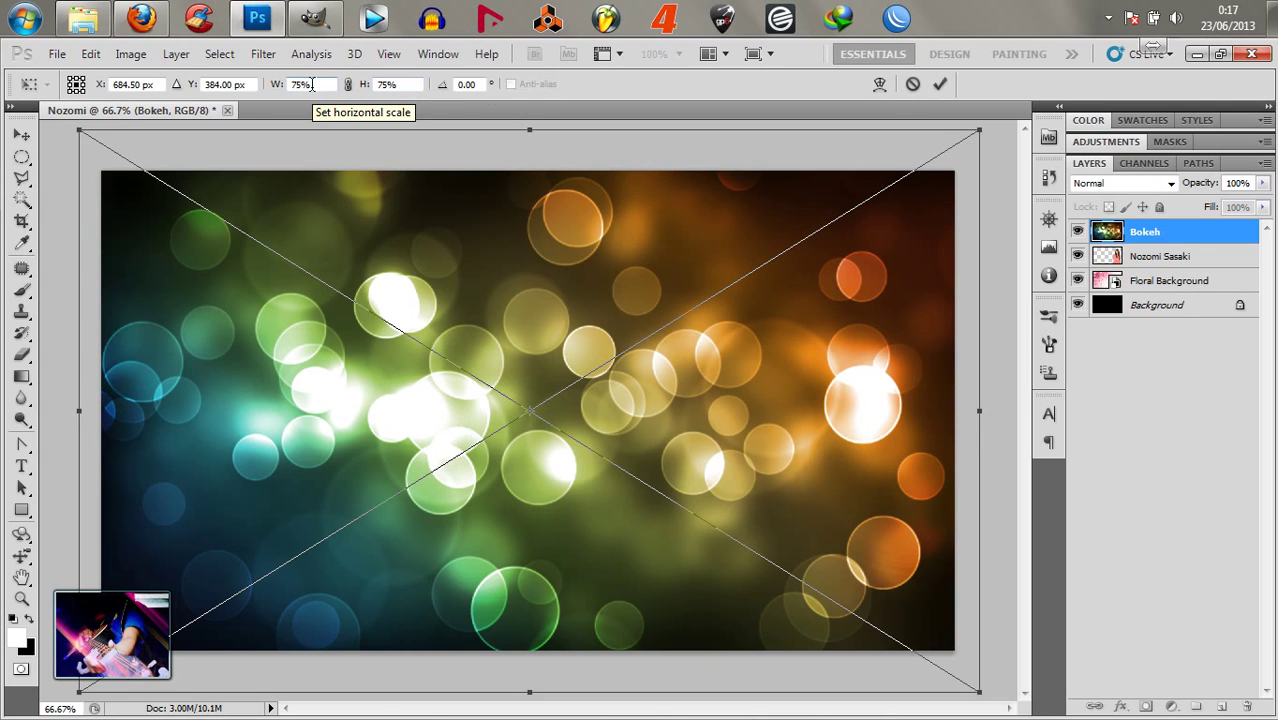
key("Return")
key("w")
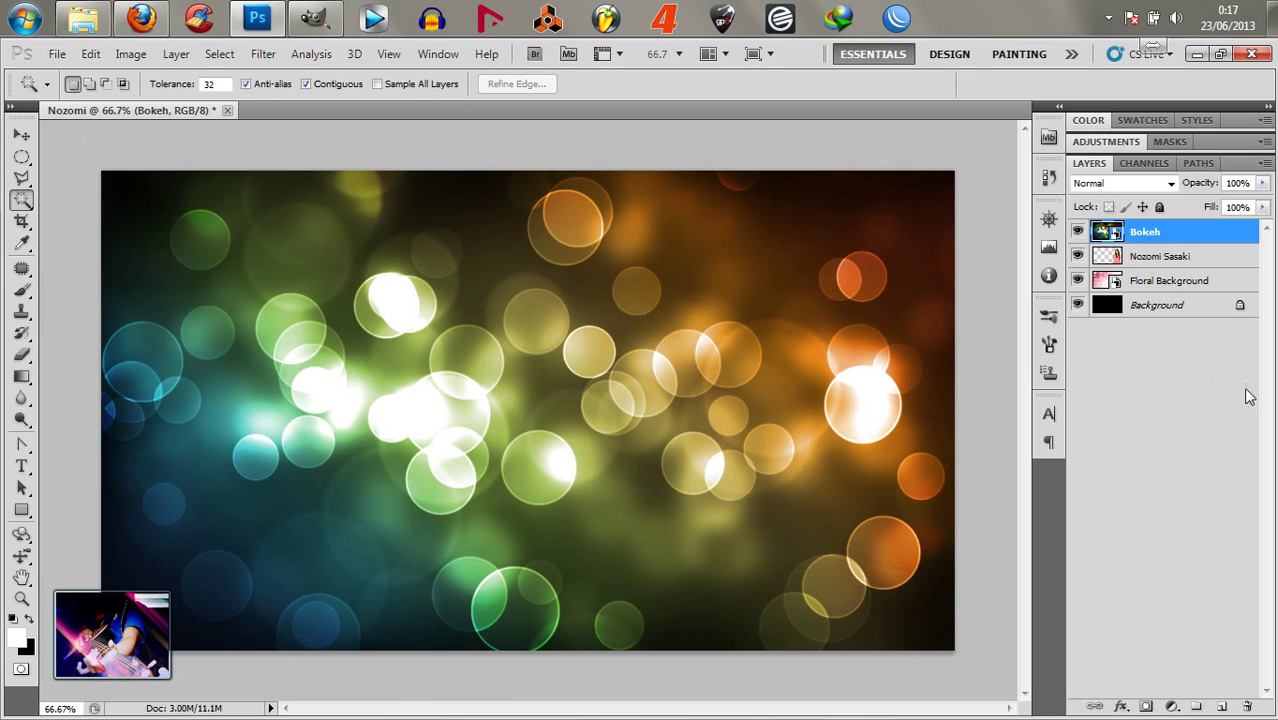
Set the Bokeh layer's blend mode to Soft Light and toggle its visibility to compare the effect
left_click(1170, 184)
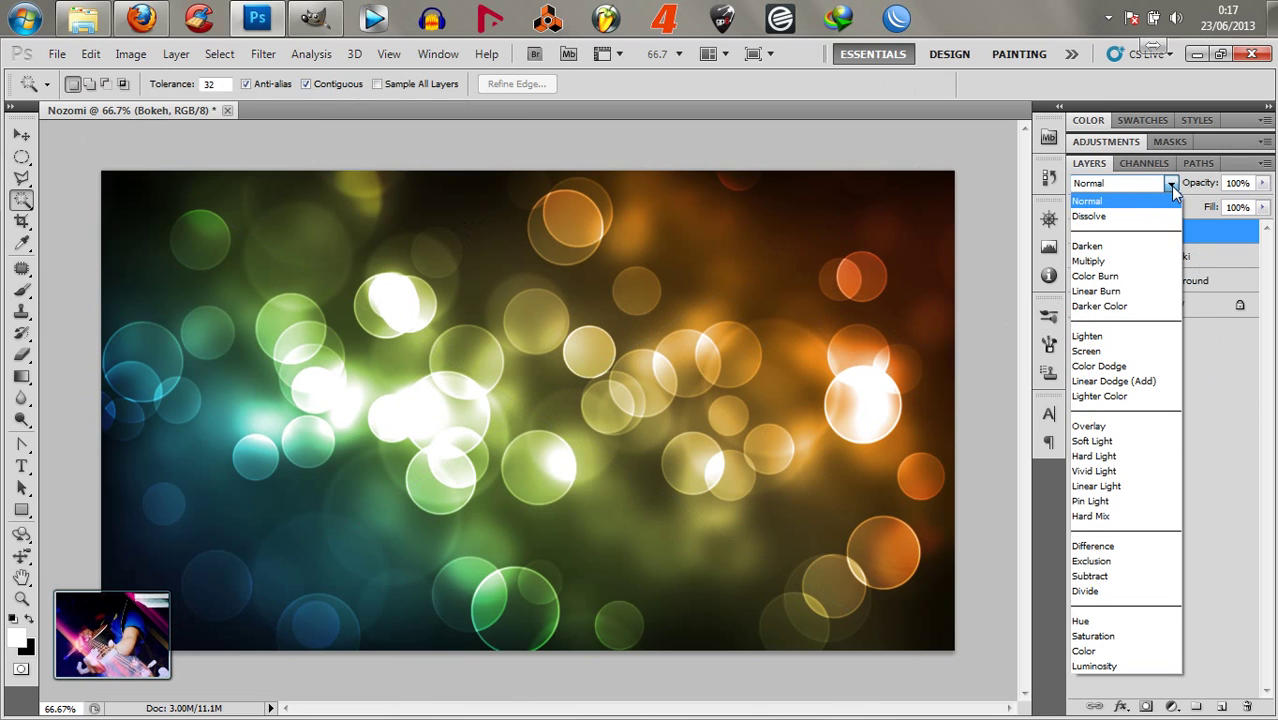
left_click(1136, 441)
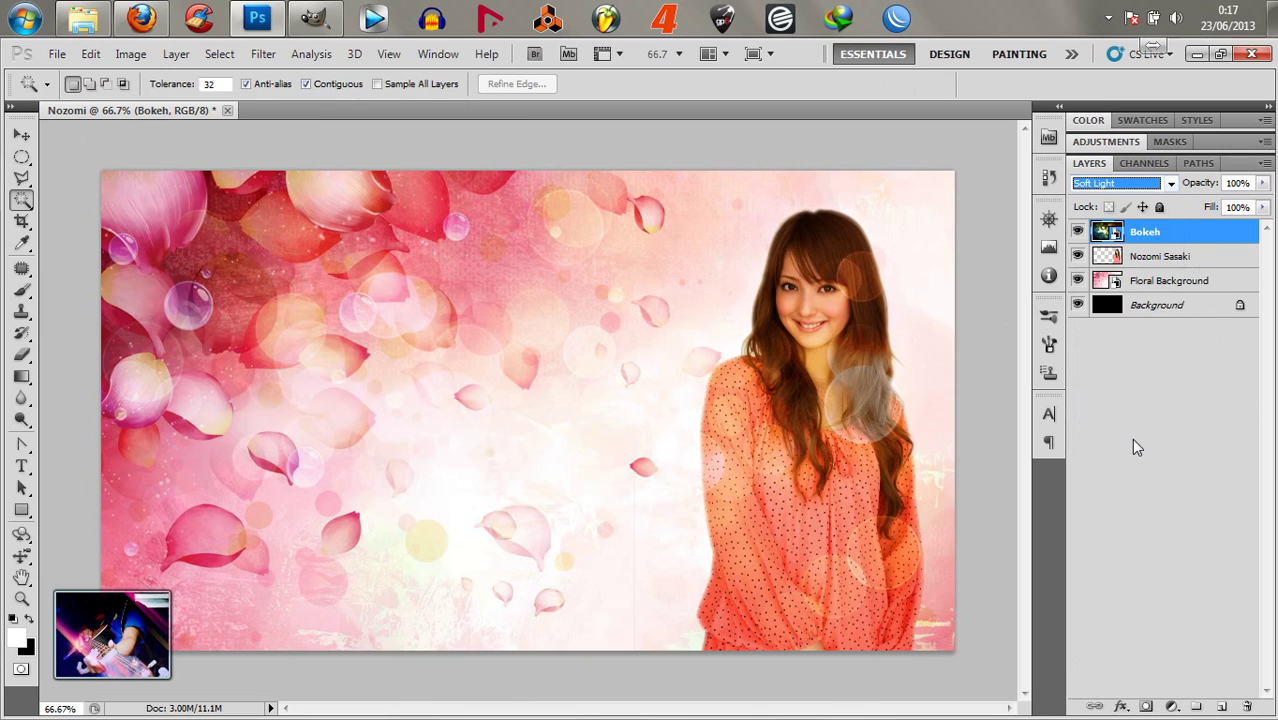
left_click(1078, 232)
left_click(1078, 232)
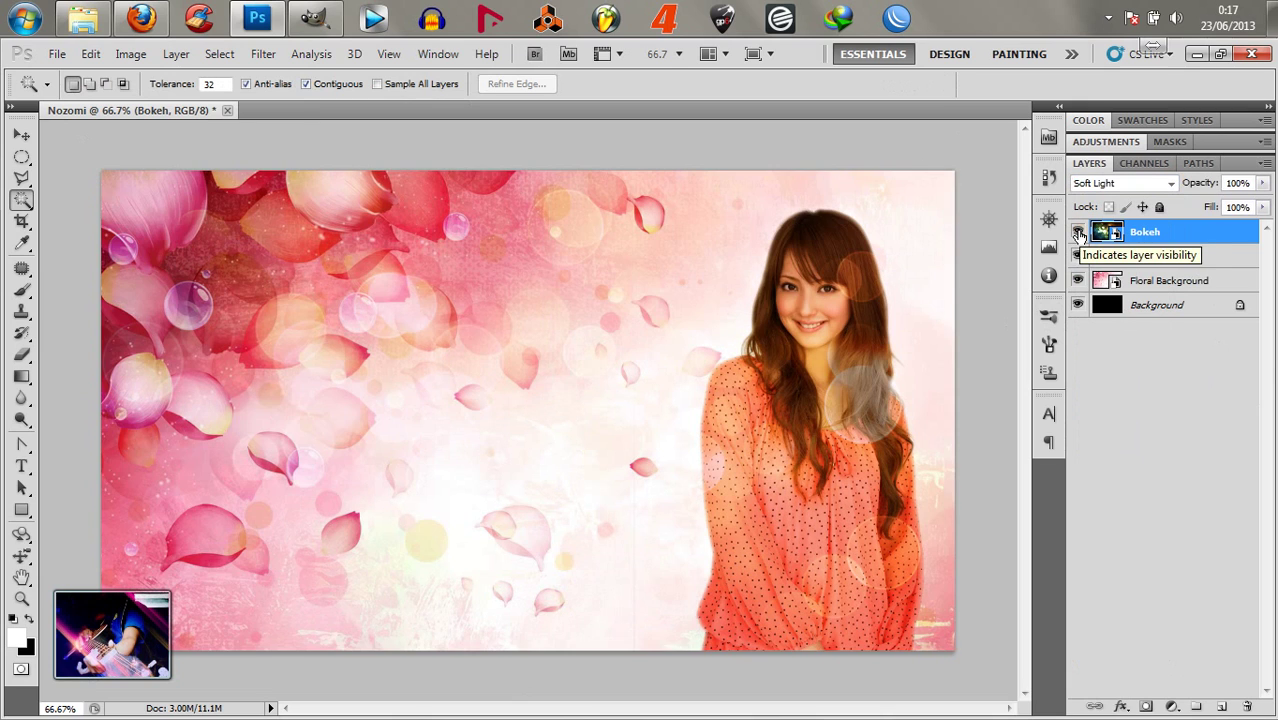
left_click(1078, 232)
left_click(1078, 232)
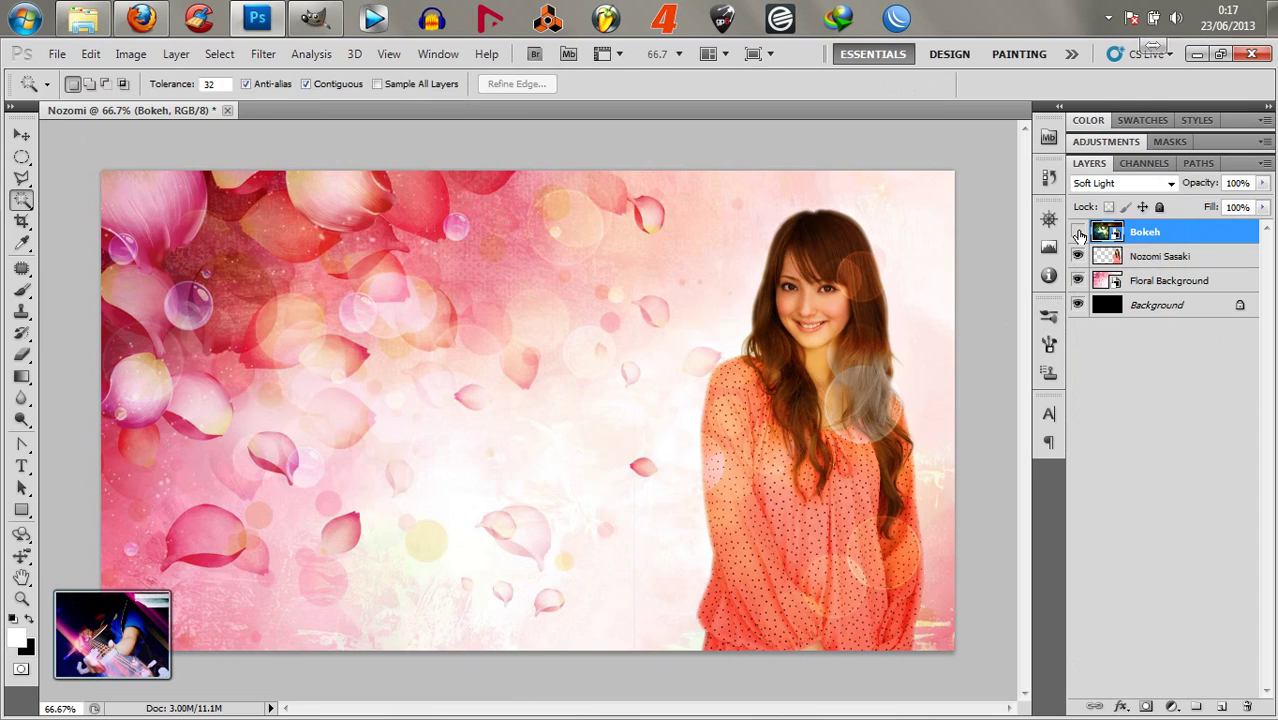
left_click(1078, 232)
left_click(1078, 232)
Add Bokeh.jpg as the top layer of the GIMP composition and set its mode to Soft light
left_click(83, 18)
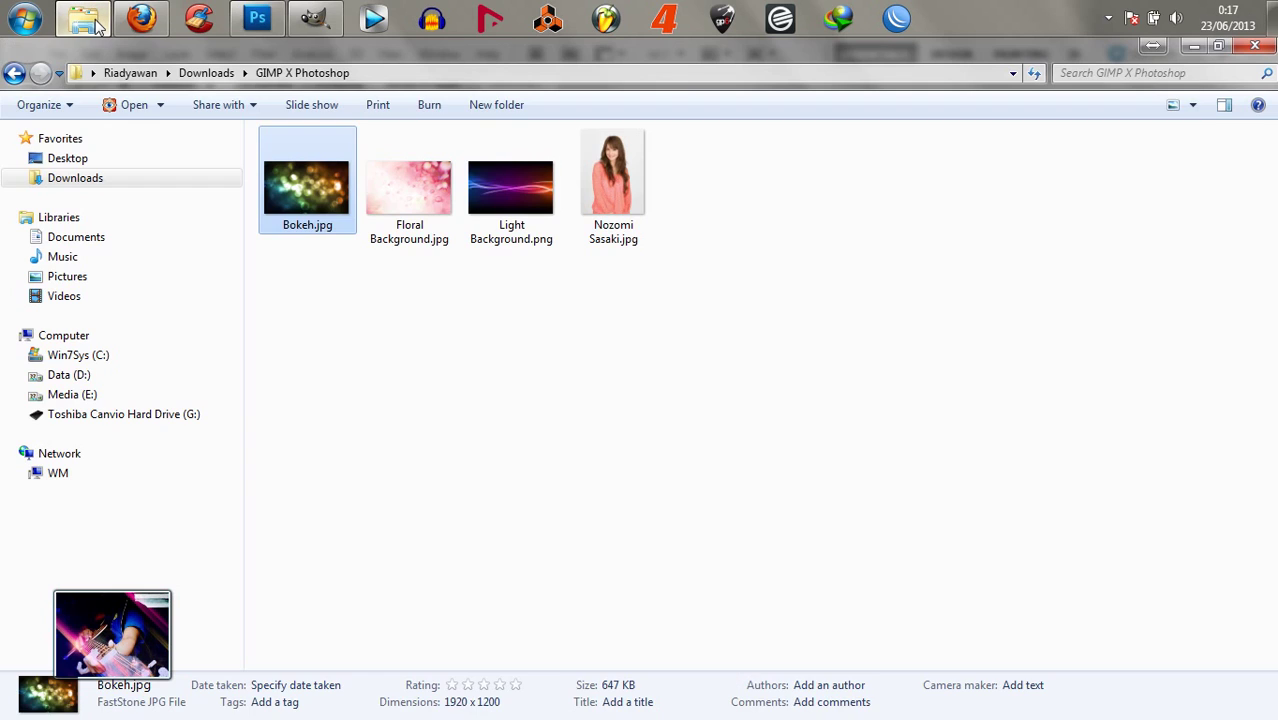
left_click(567, 445)
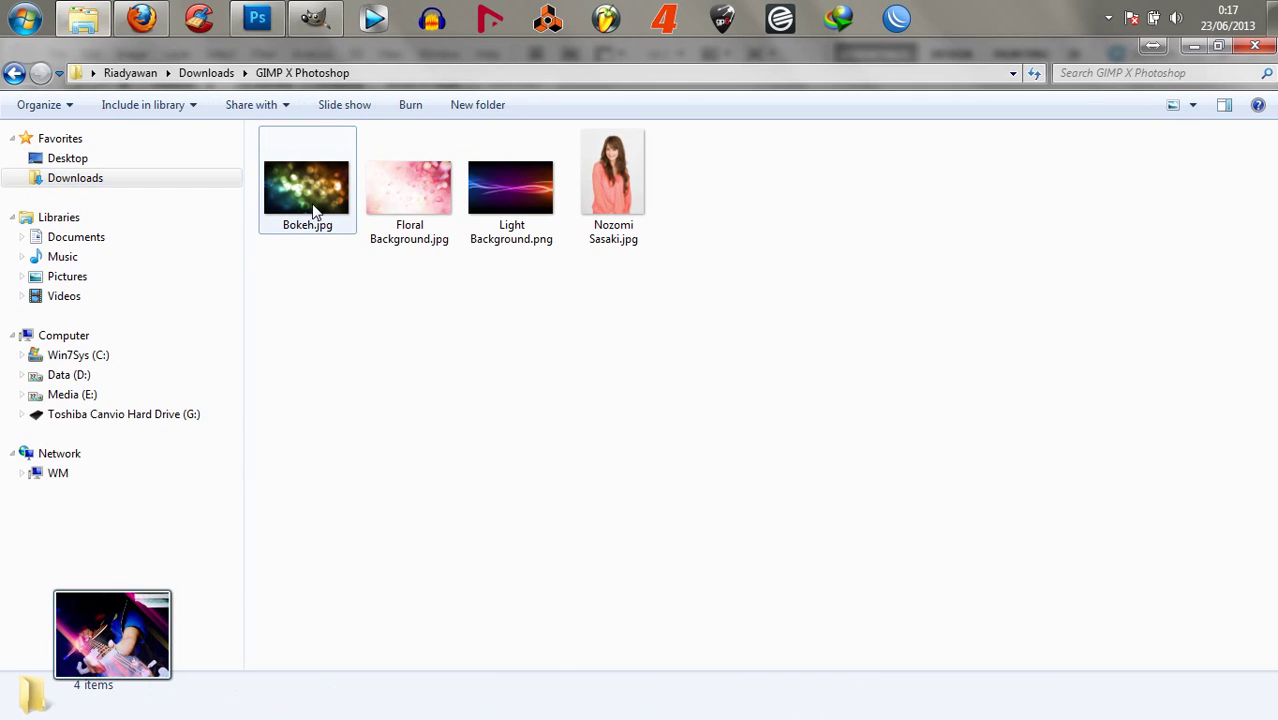
left_click_drag(313, 205, 568, 286)
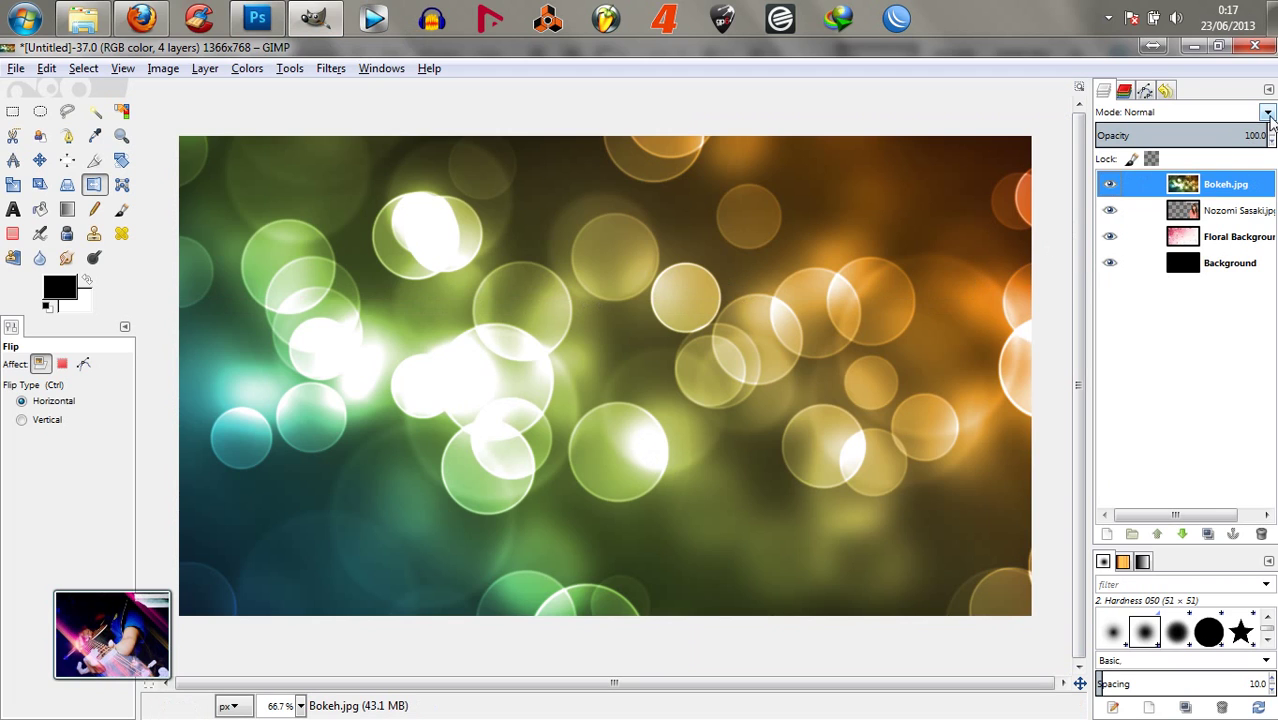
left_click(1267, 113)
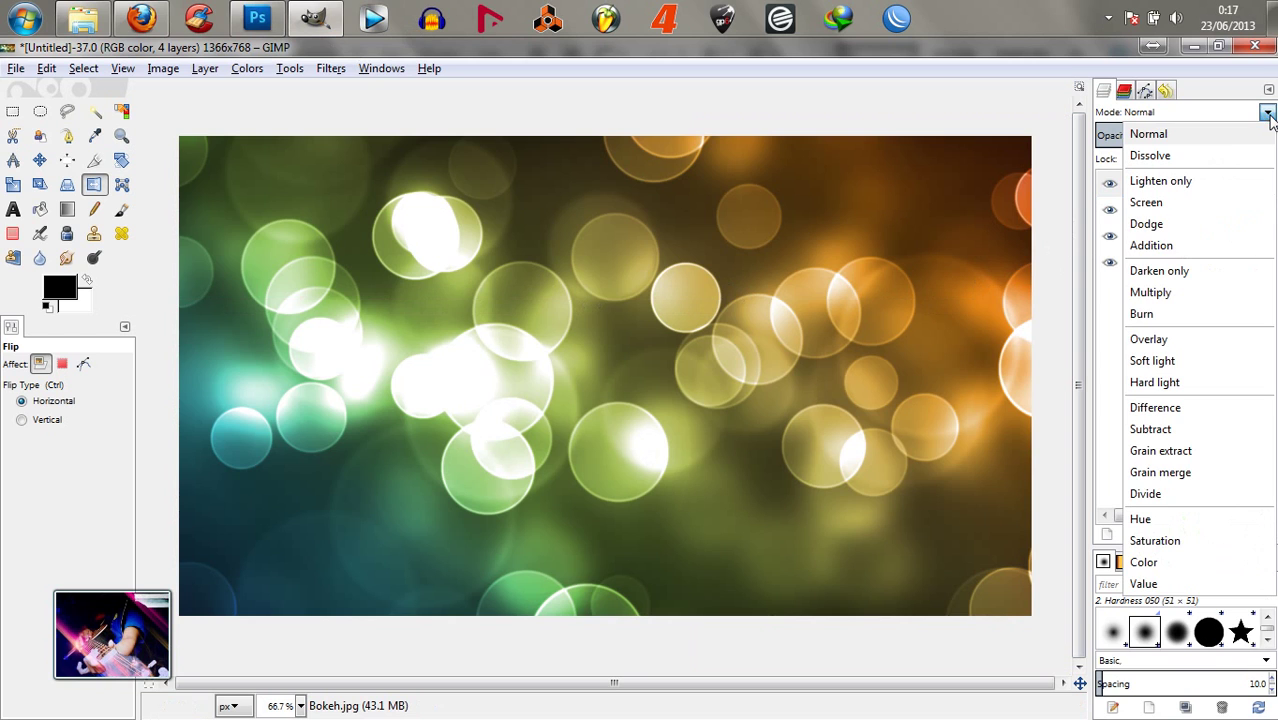
left_click(1207, 361)
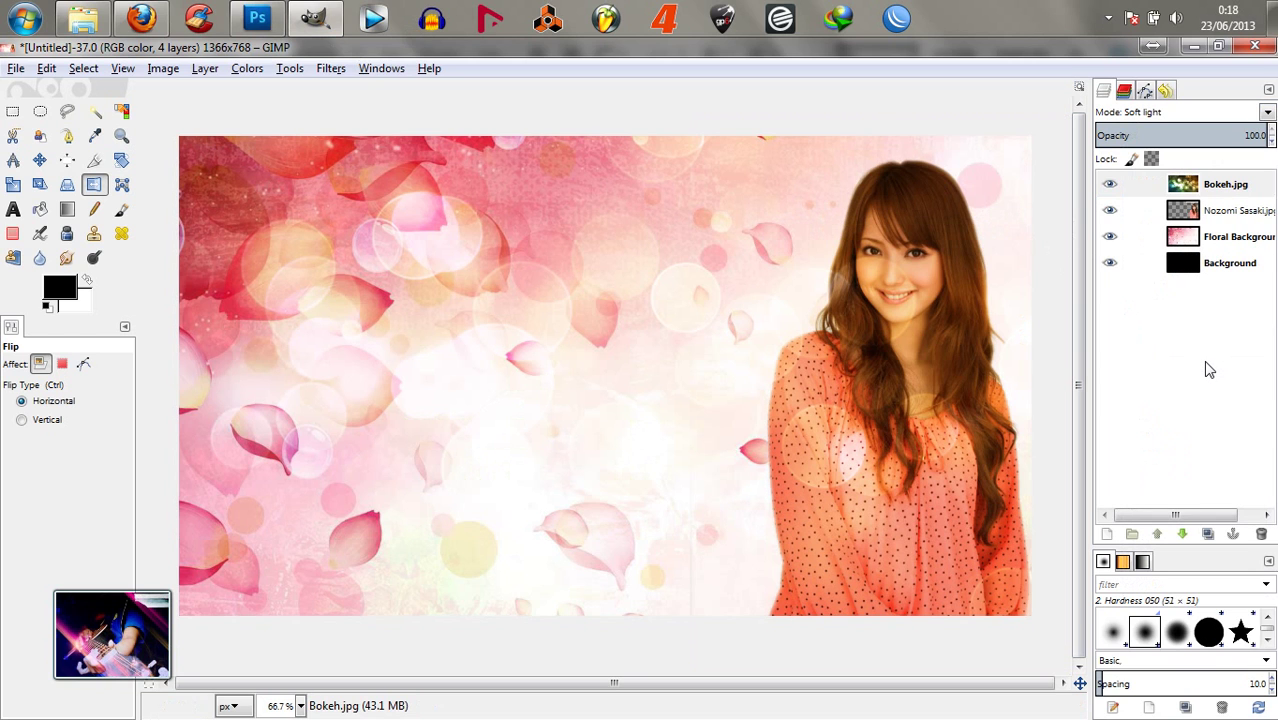
Compare the bokeh blending in the GIMP and Photoshop compositions, ending in Photoshop
left_click(266, 14)
left_click(313, 18)
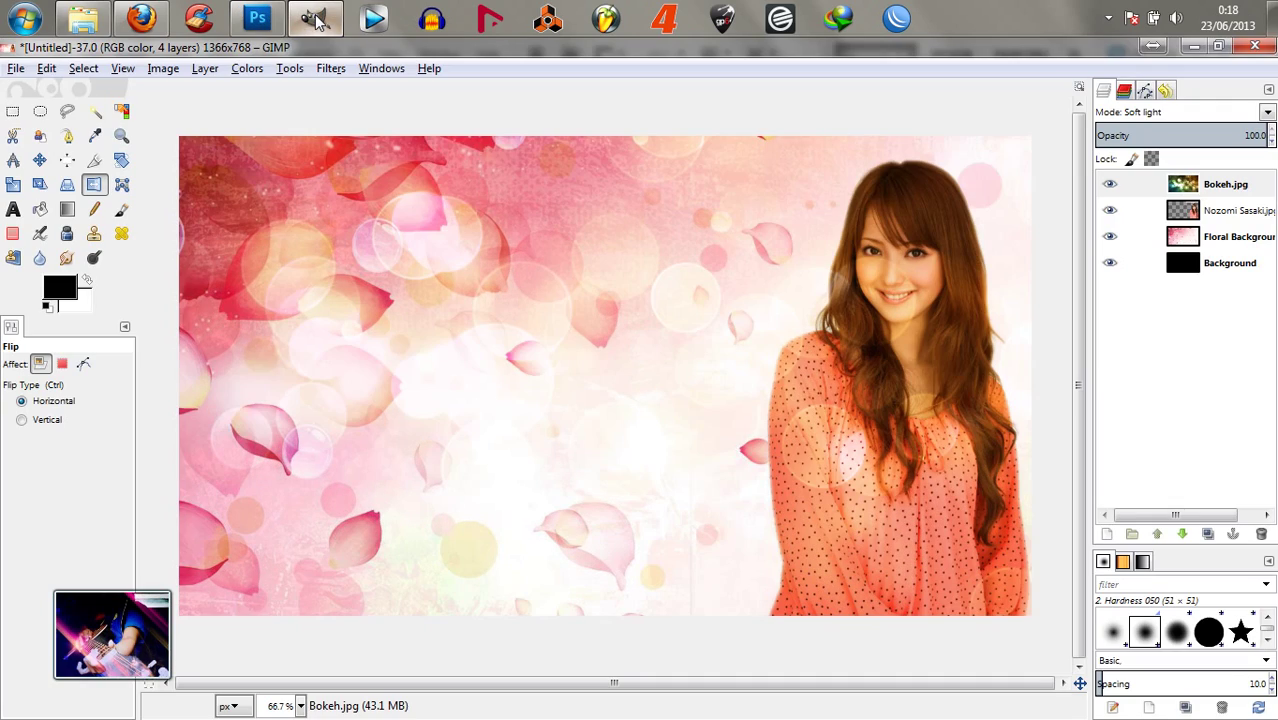
left_click(277, 20)
left_click(313, 18)
left_click(262, 18)
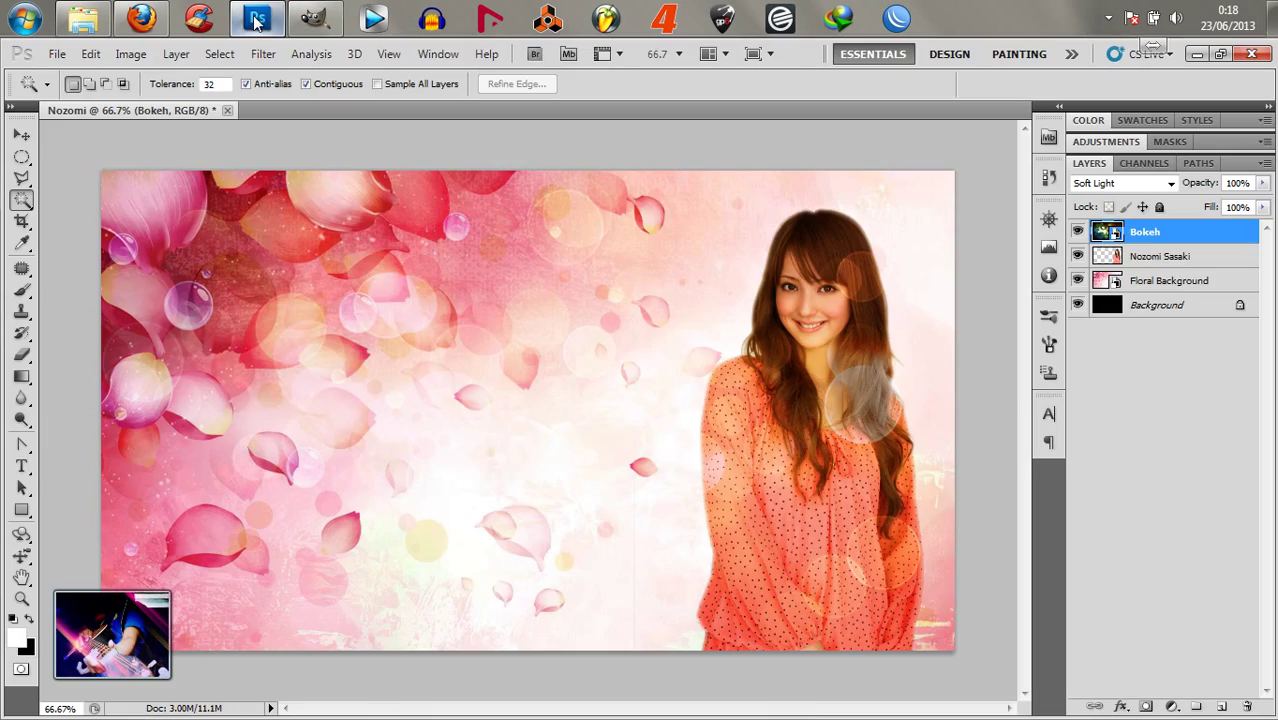
Place Light Background.png into the Photoshop composition above the Bokeh layer and commit the placement
left_click(83, 18)
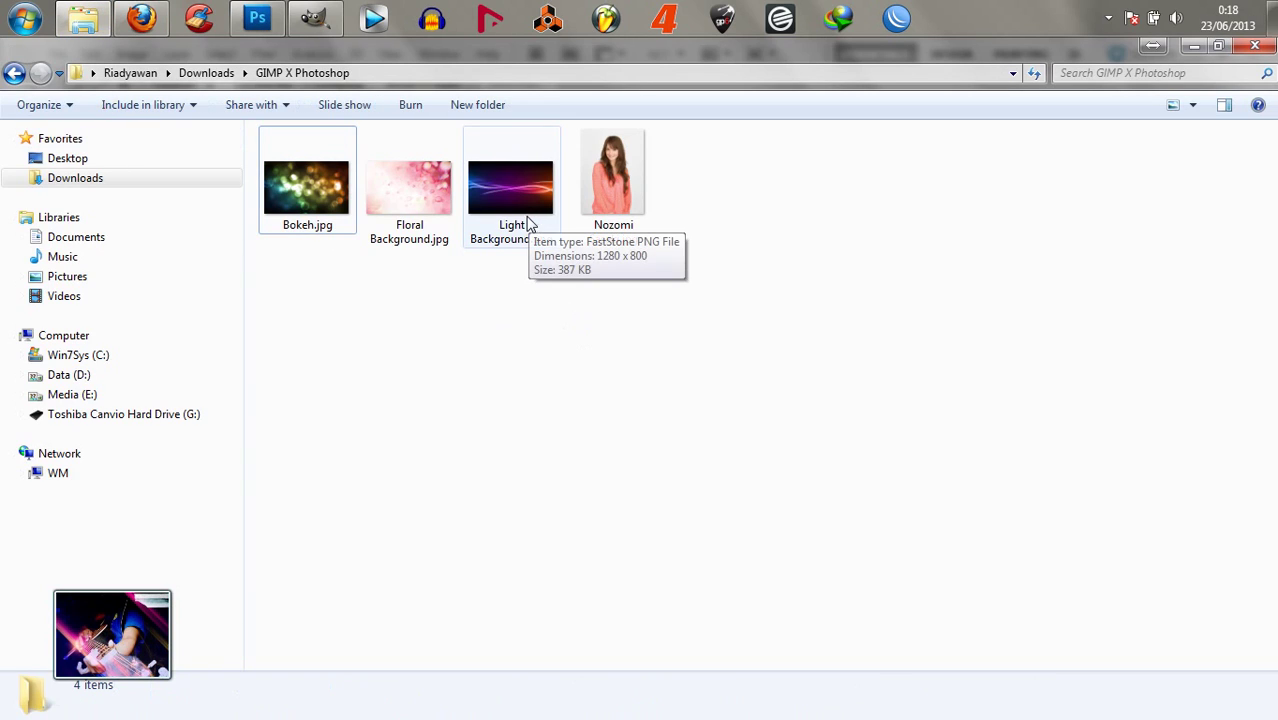
left_click_drag(527, 204, 525, 374)
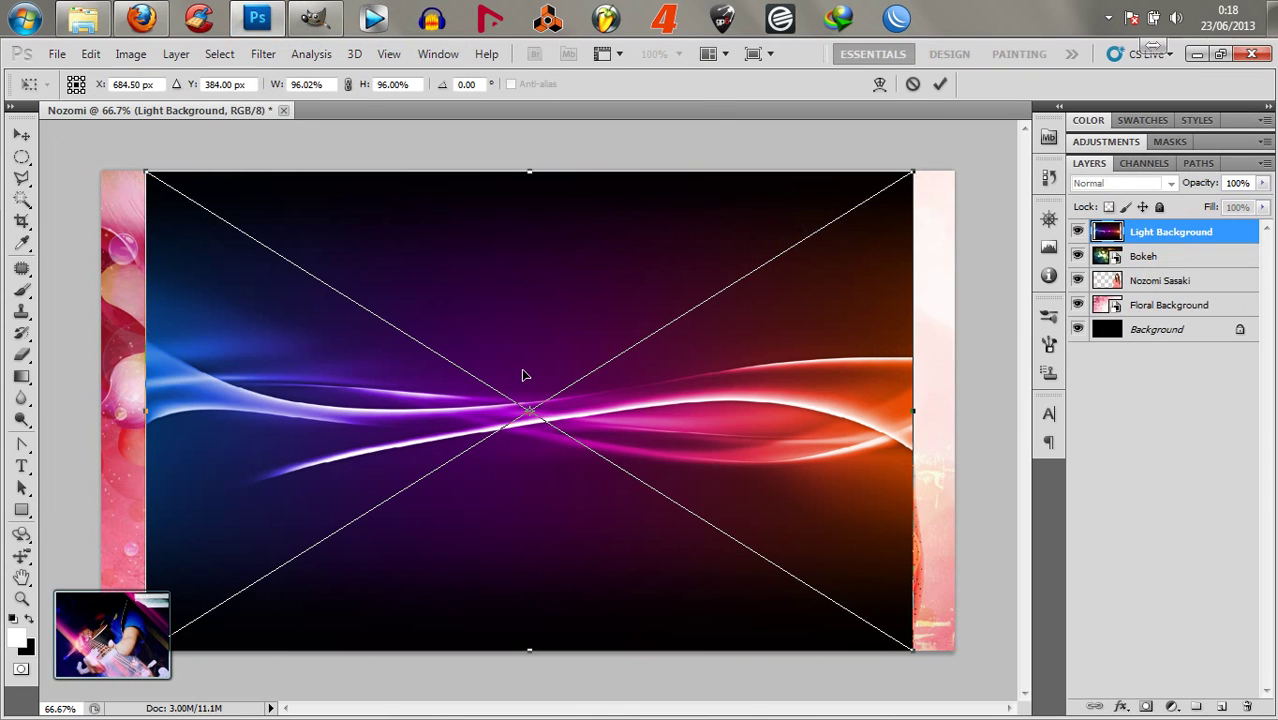
key("Return")
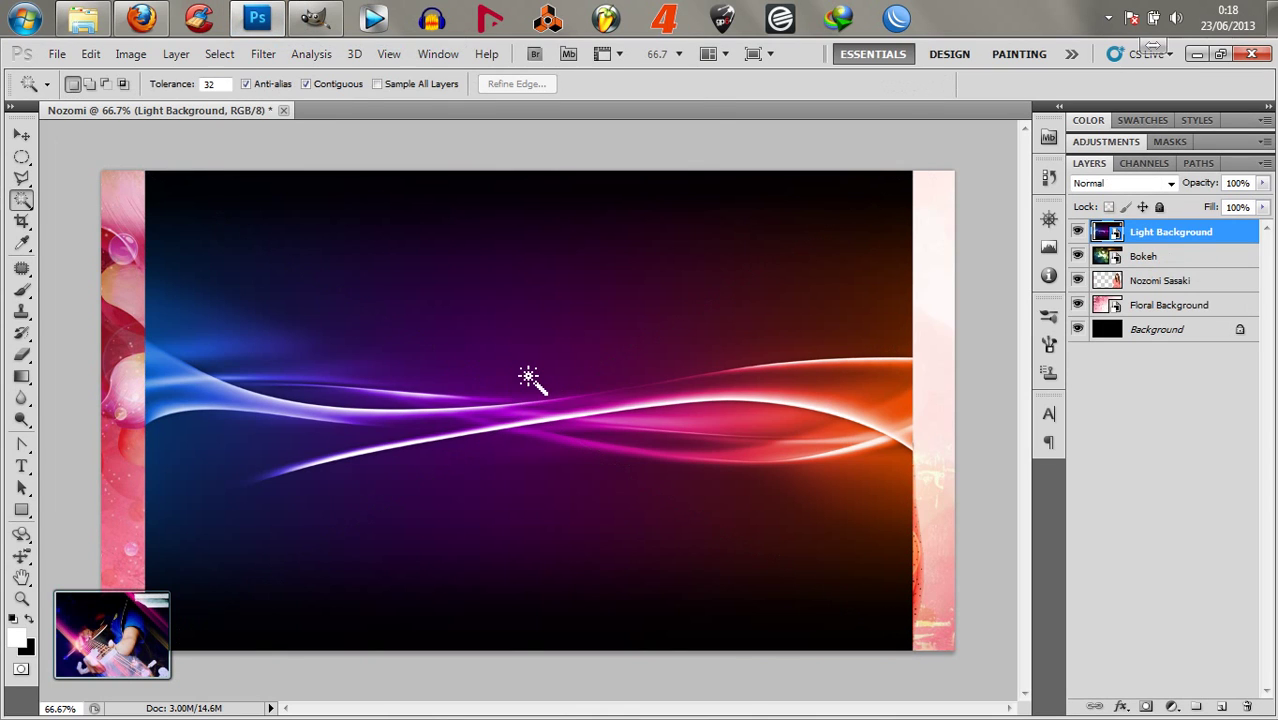
Scale the Light Background layer to 110% width and height, commit it, and set its blend mode to Screen
left_click(90, 54)
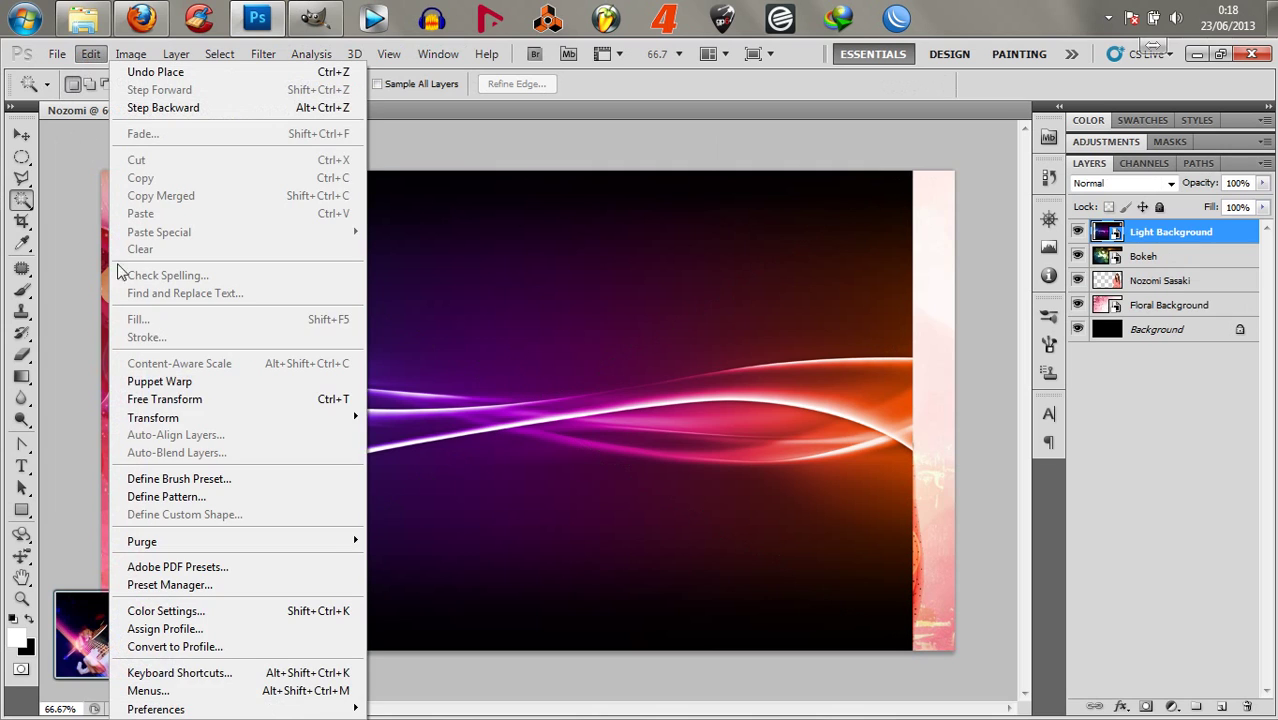
left_click(165, 399)
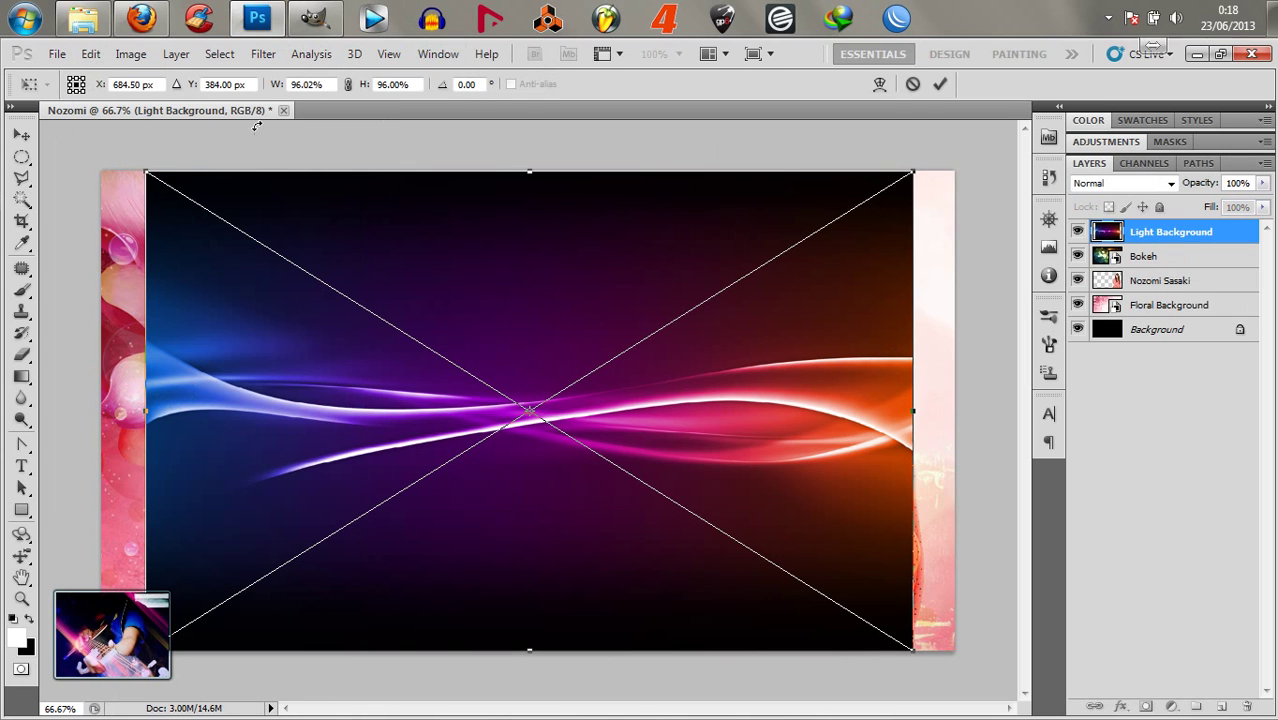
double_click(325, 86)
type("110")
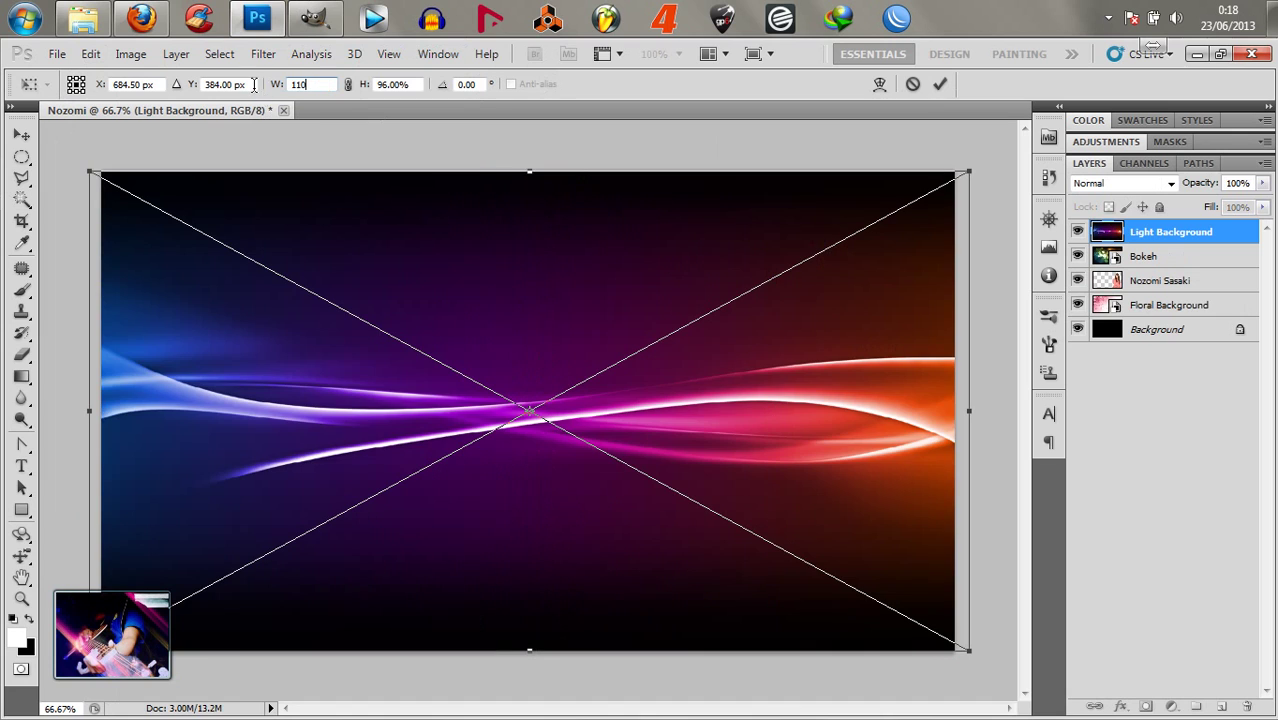
double_click(390, 84)
type("110")
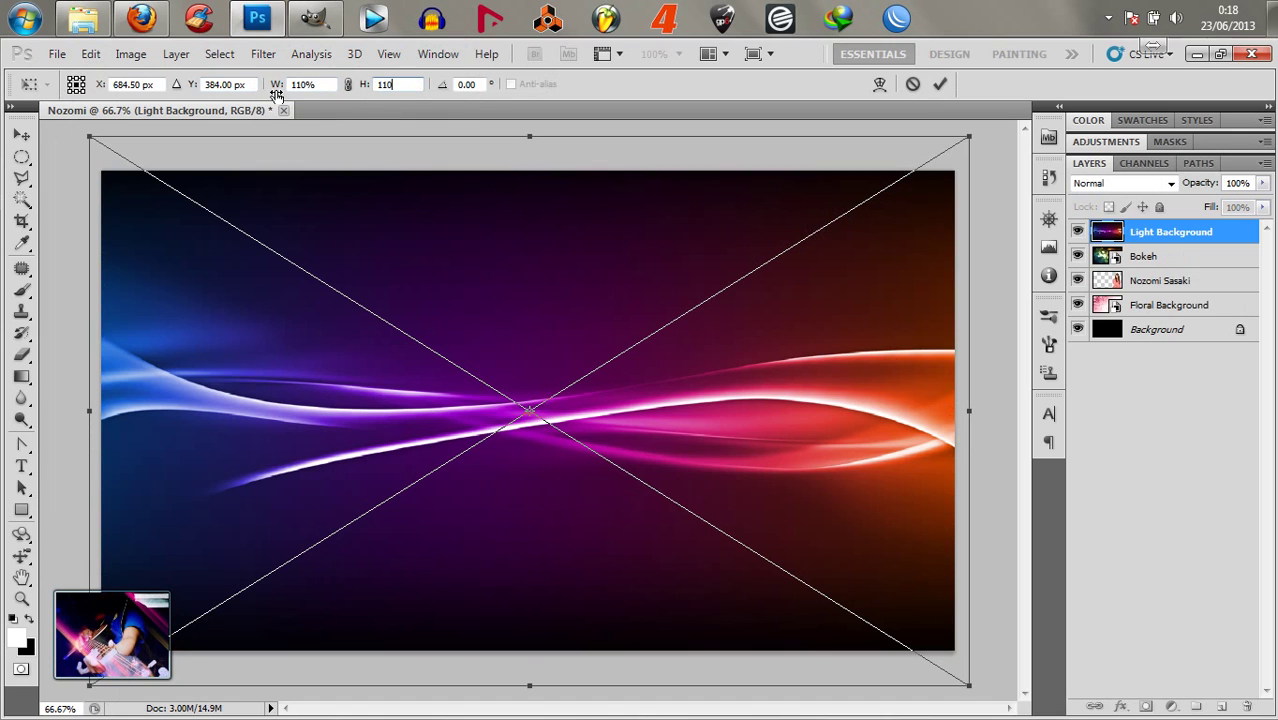
key("Return")
key("Return")
key("w")
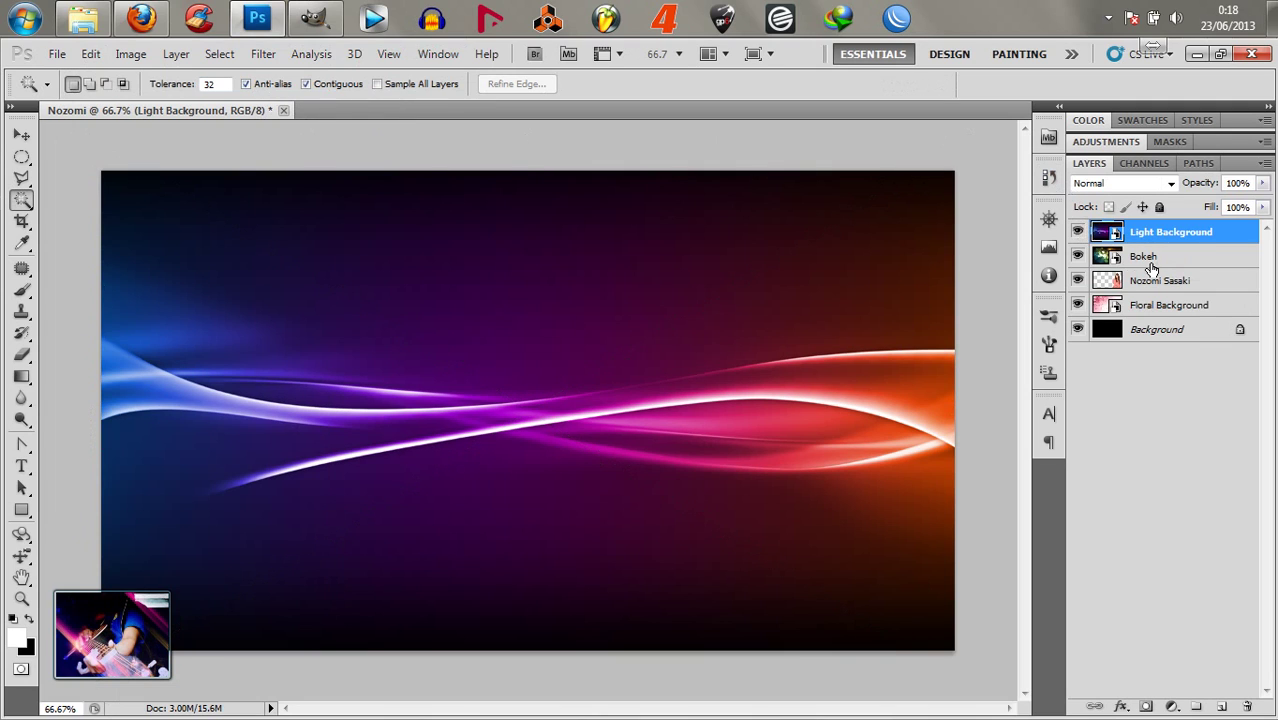
left_click(1172, 184)
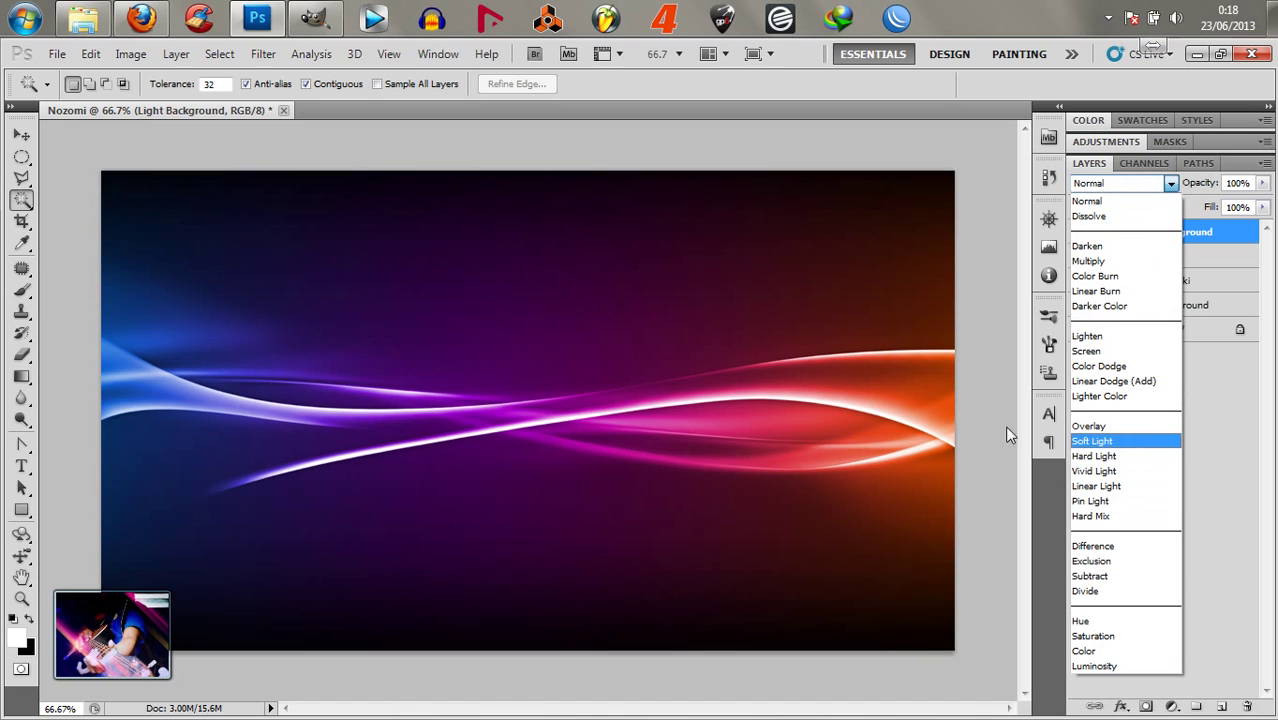
left_click(1100, 352)
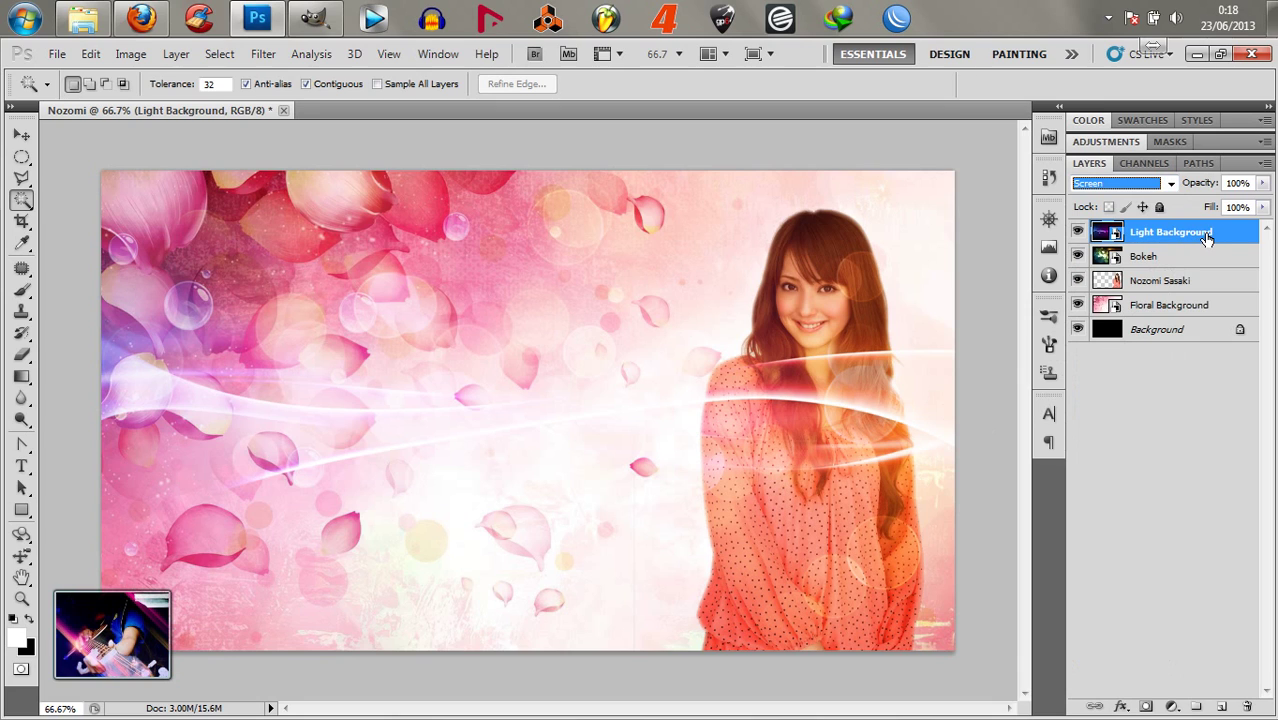
Add Light Background.png to the GIMP composition as a new layer above Bokeh.jpg
left_click(83, 20)
left_click(578, 445)
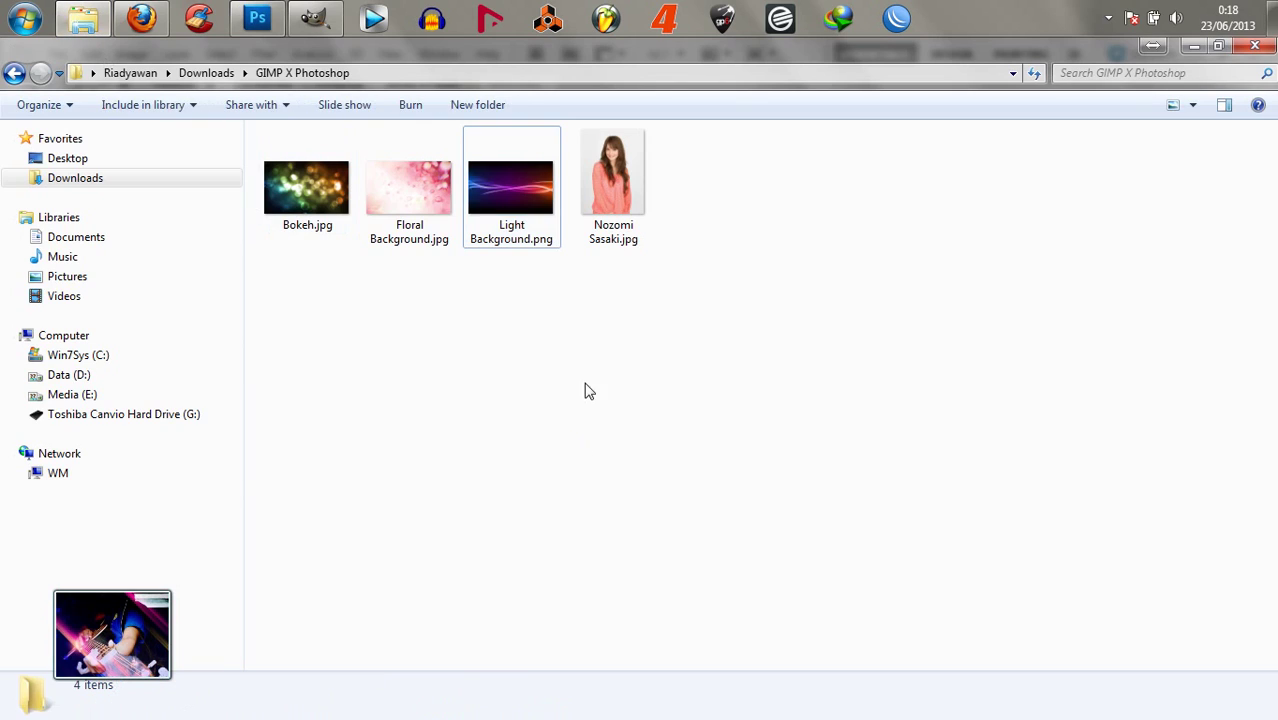
left_click(527, 205)
left_click_drag(527, 205, 531, 294)
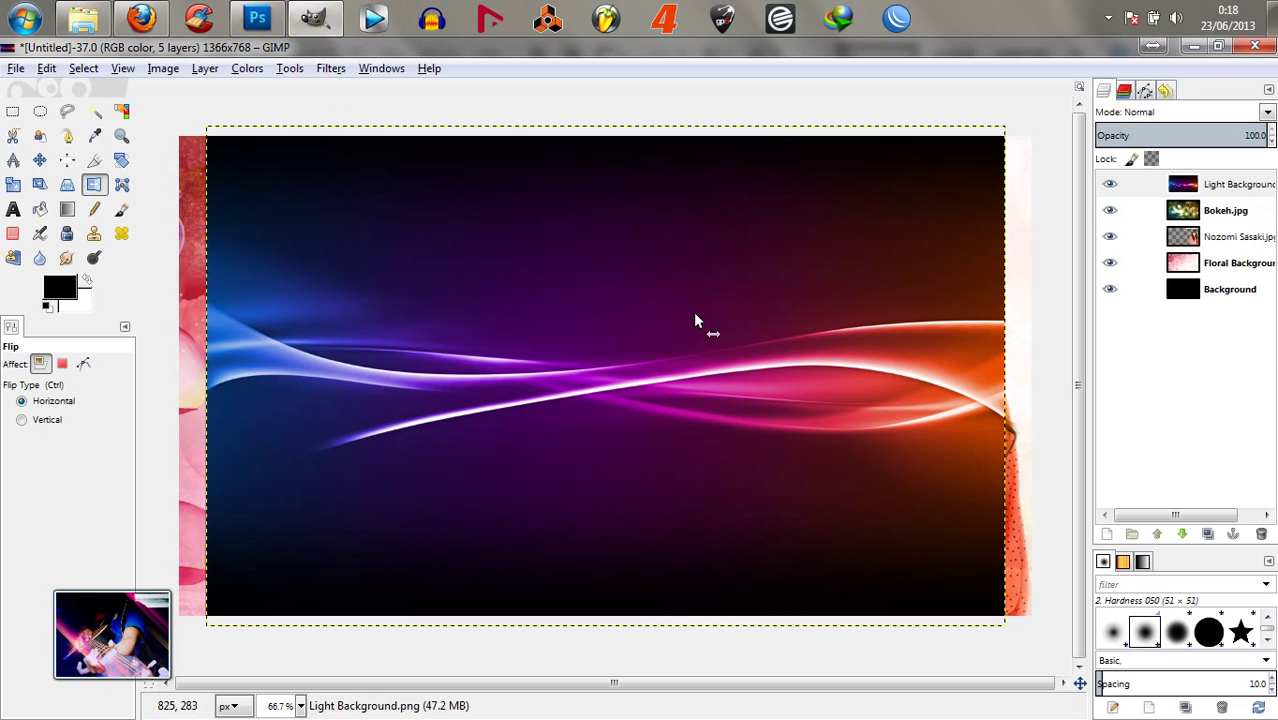
Scale the Light Background layer to 110% width and height in GIMP and move it to cover the whole canvas
left_click(14, 186)
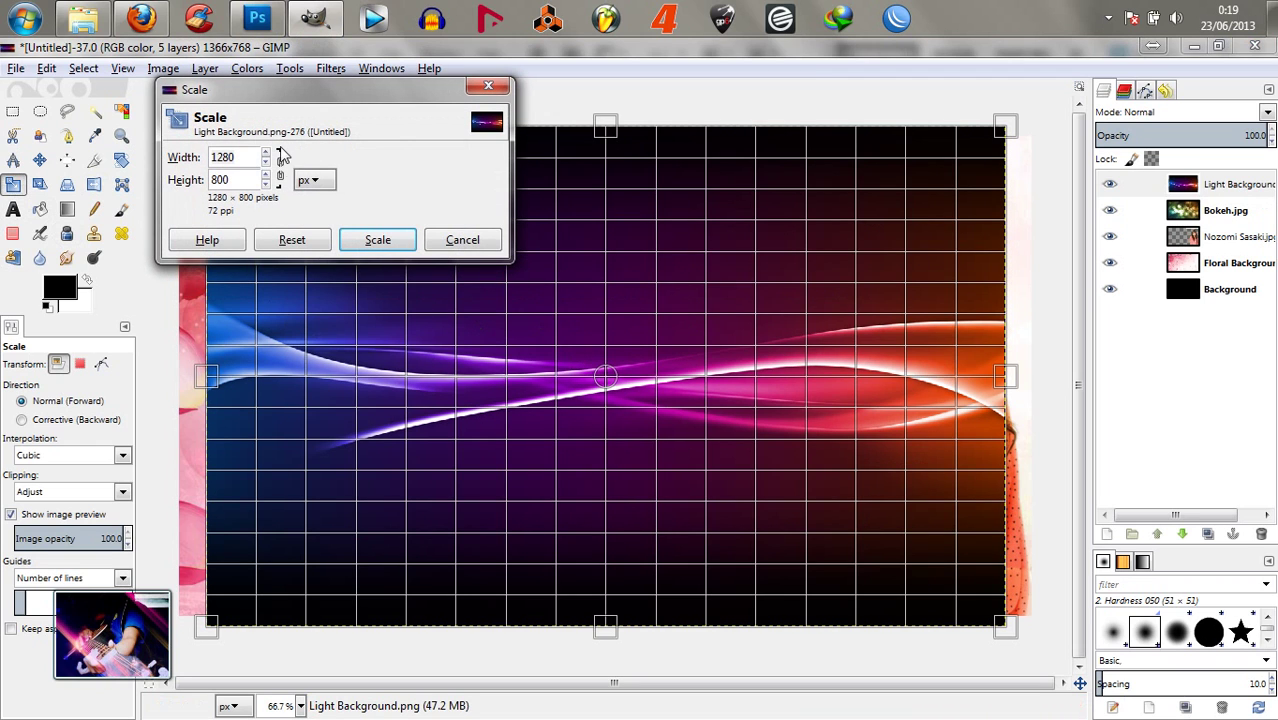
left_click(310, 180)
left_click(320, 206)
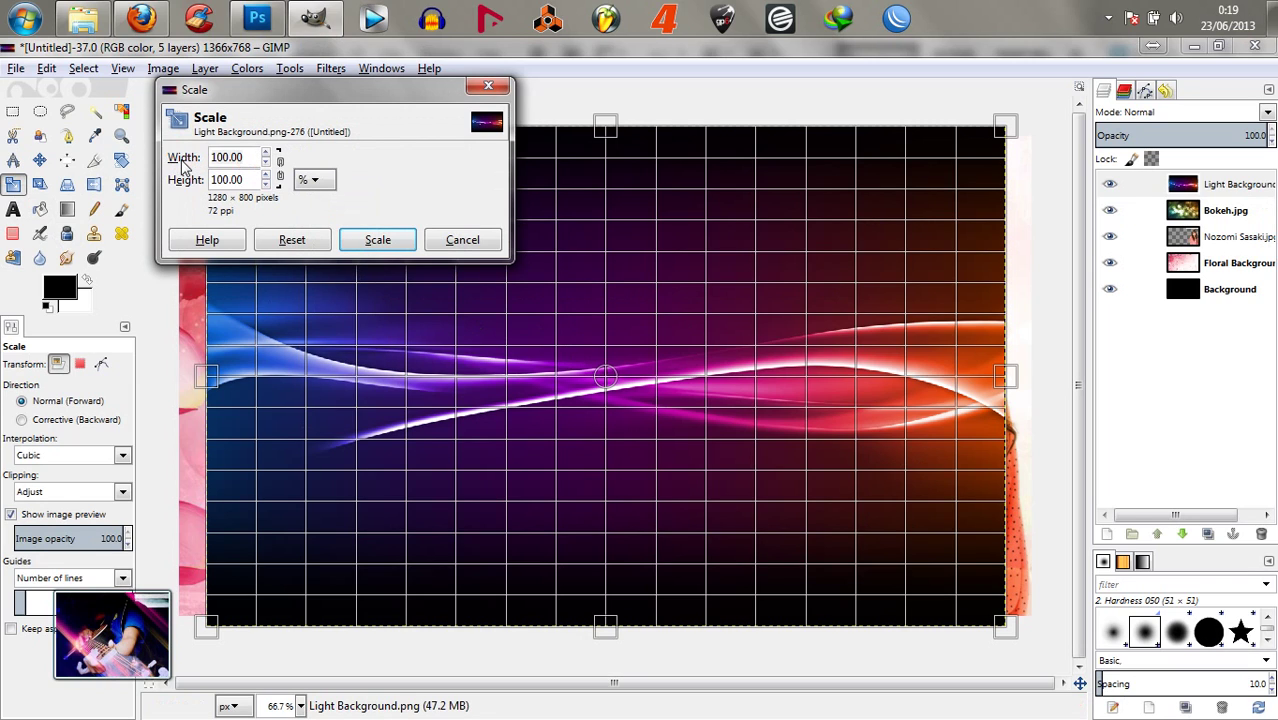
type("110")
key("Return")
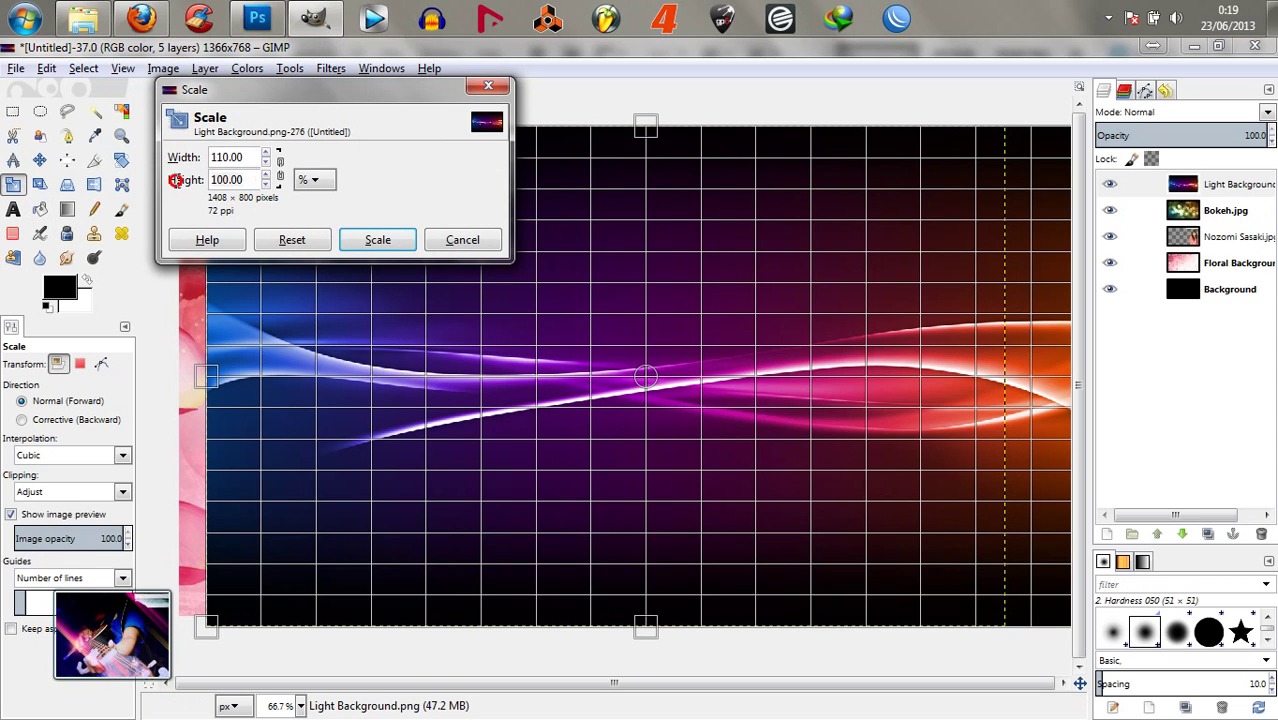
type("110")
key("Return")
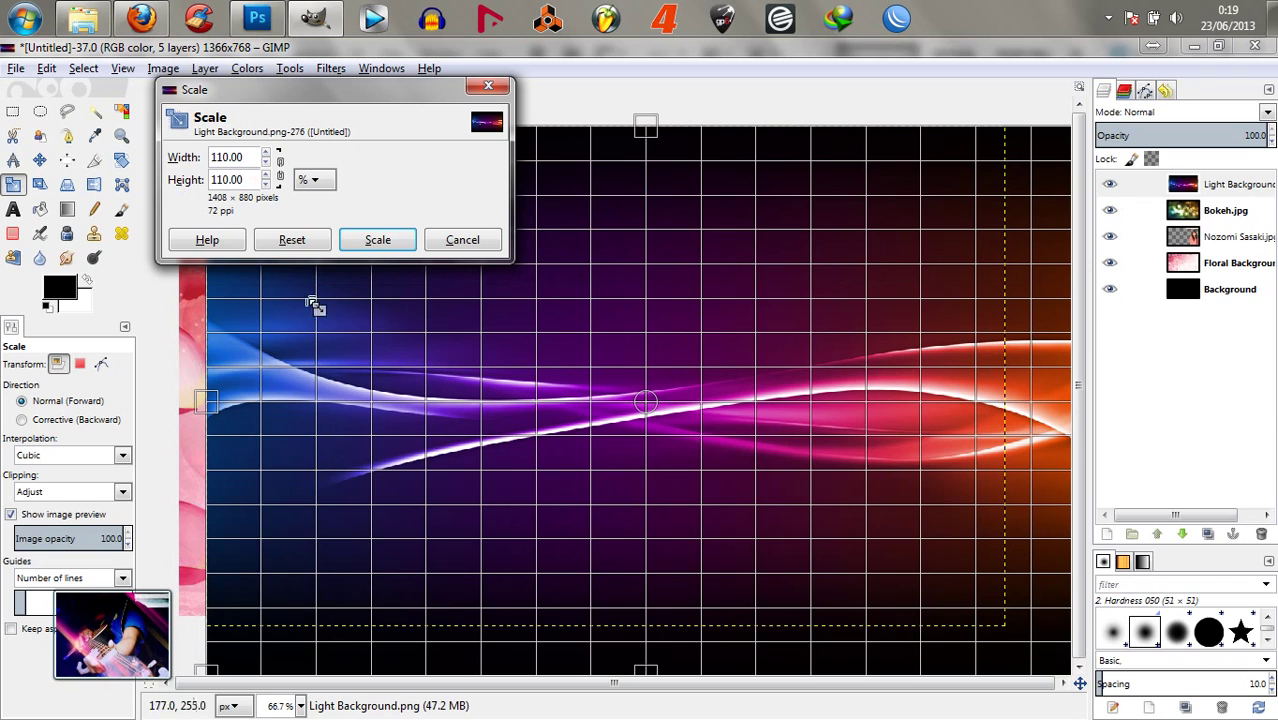
left_click(380, 240)
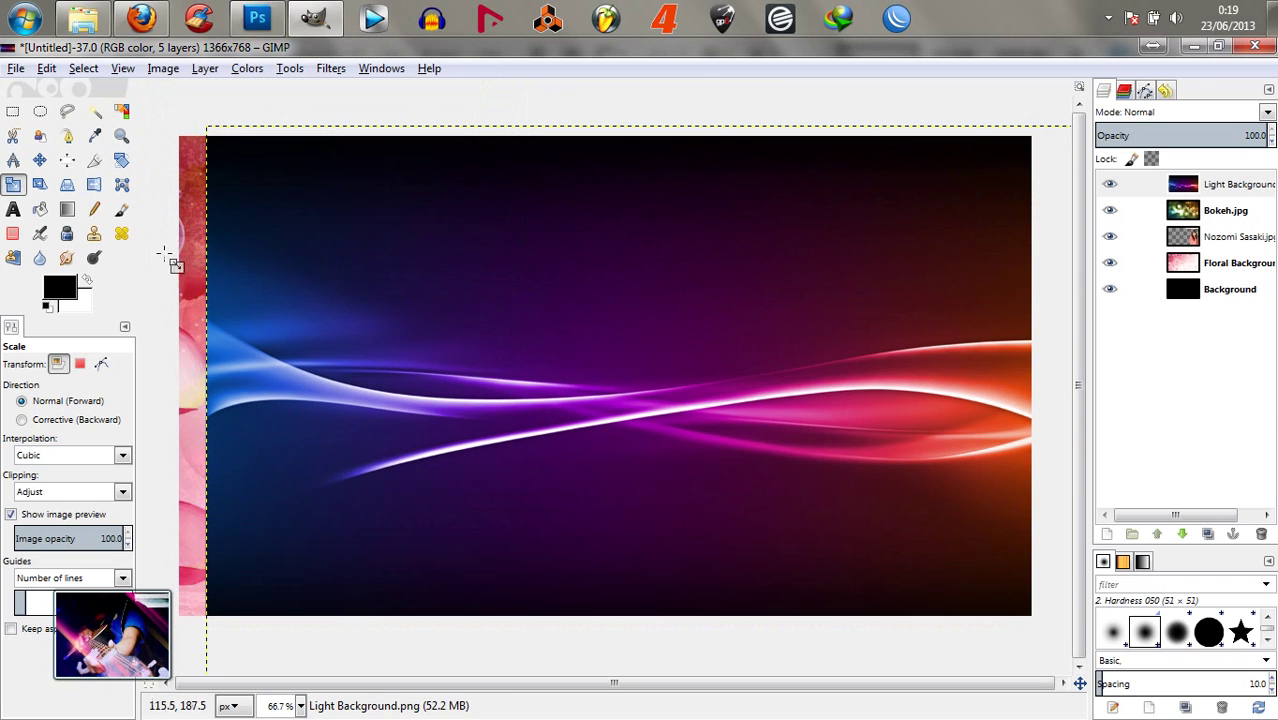
left_click(40, 161)
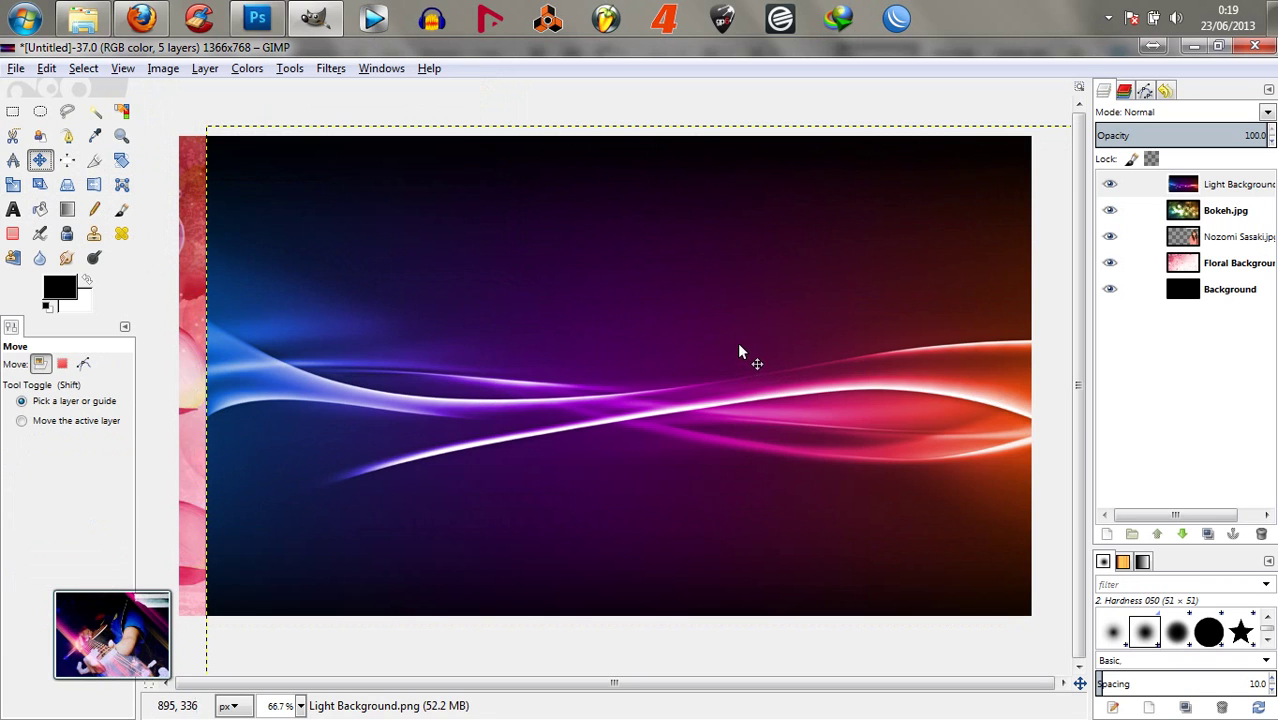
left_click_drag(736, 345, 697, 340)
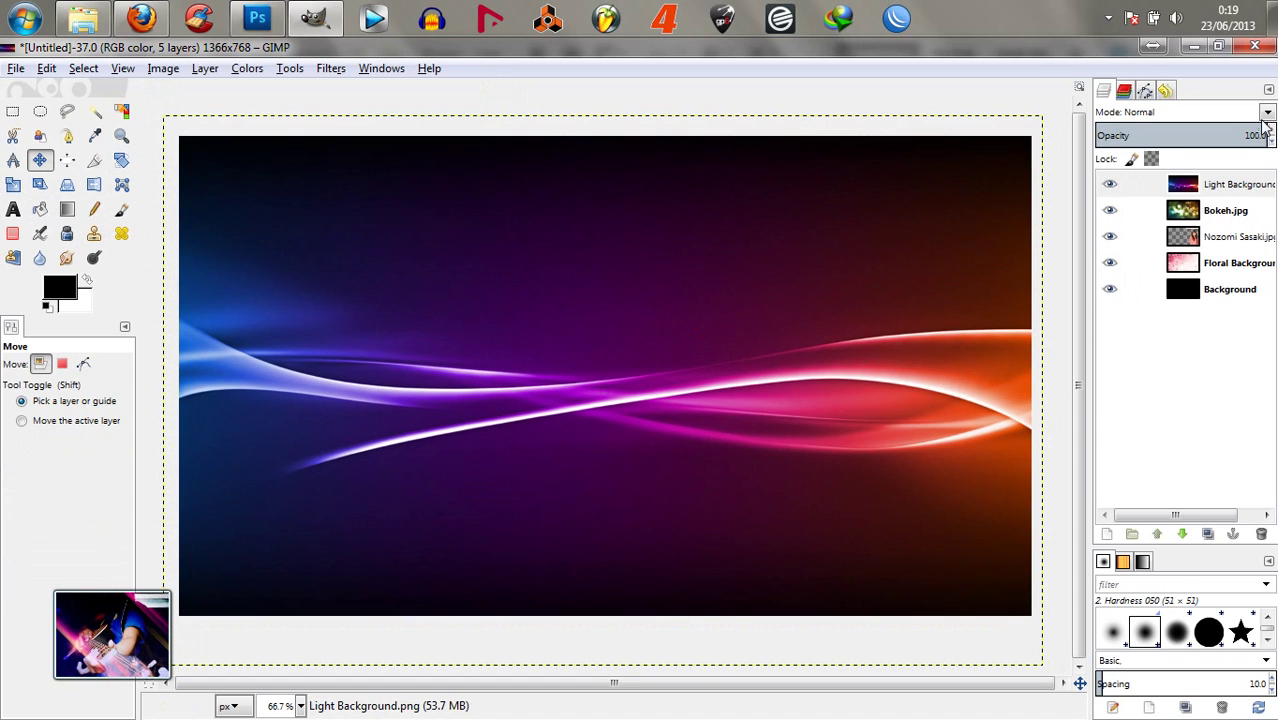
Set the Light Background layer's blend mode to Screen in GIMP and make it the active layer
left_click(1266, 113)
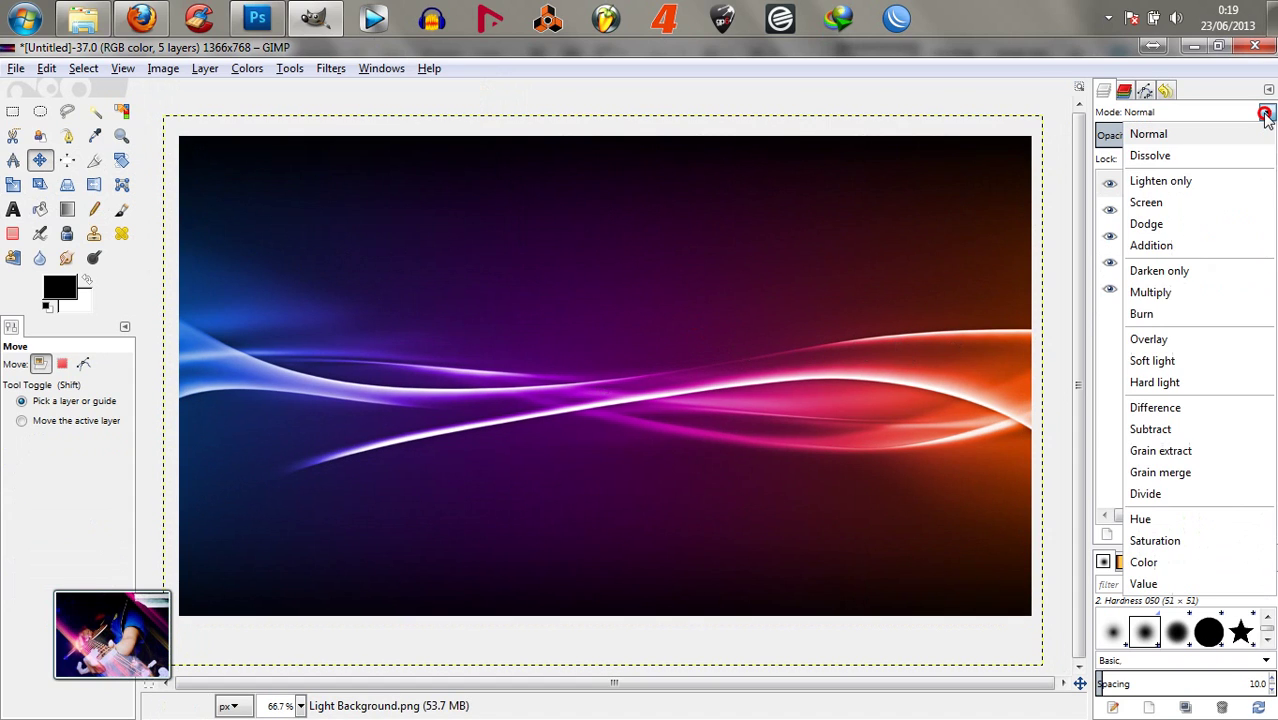
left_click(1172, 212)
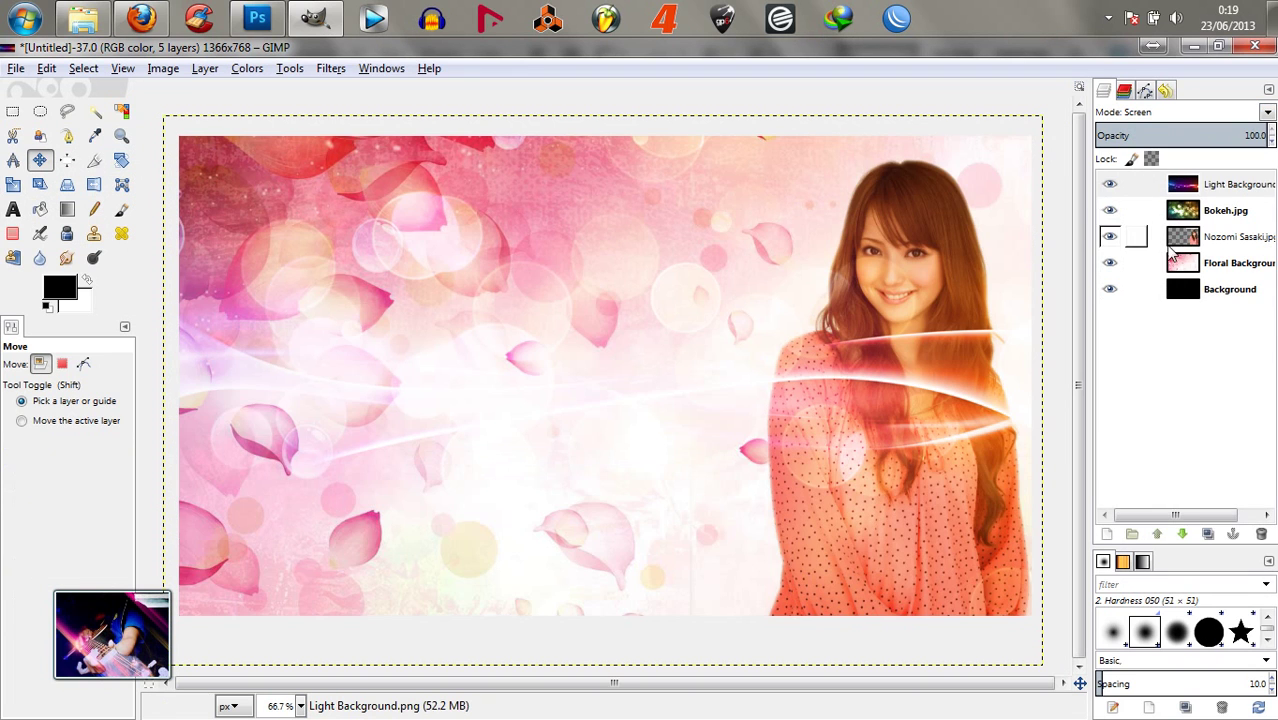
left_click(1224, 188)
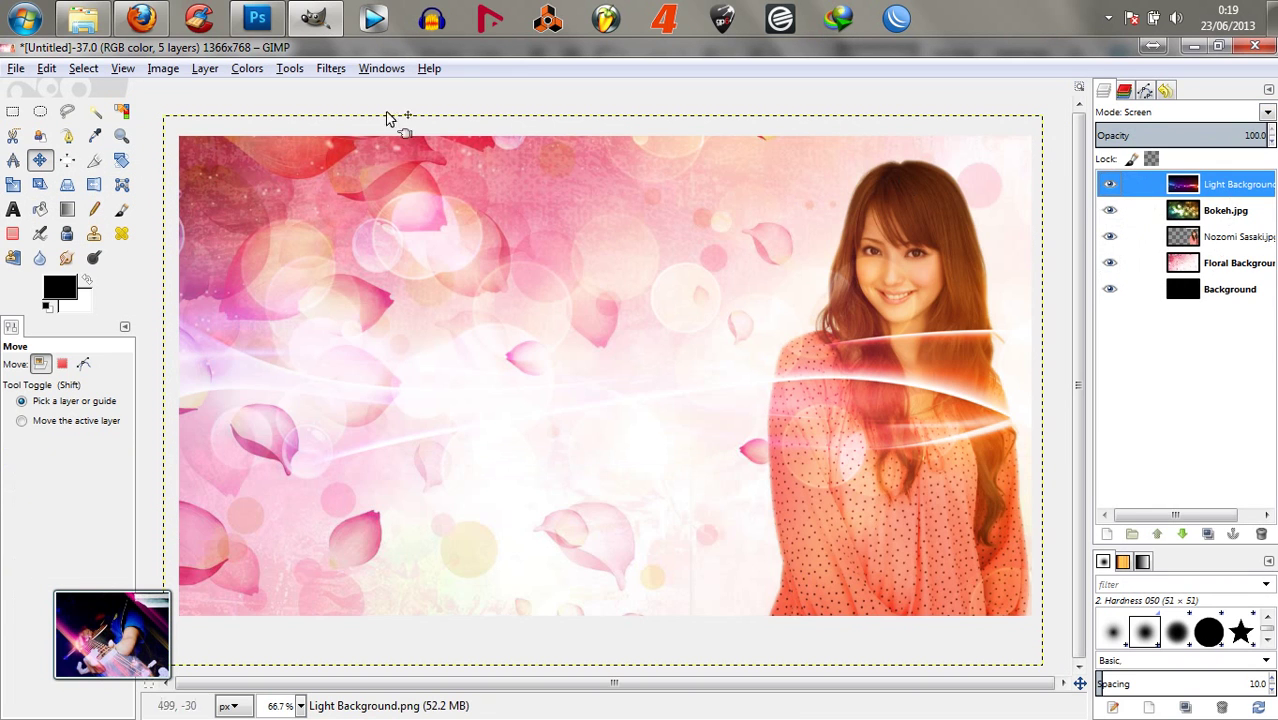
Compare the Photoshop and GIMP composites by switching repeatedly between the two programs, ending in Photoshop
left_click(257, 19)
left_click(316, 23)
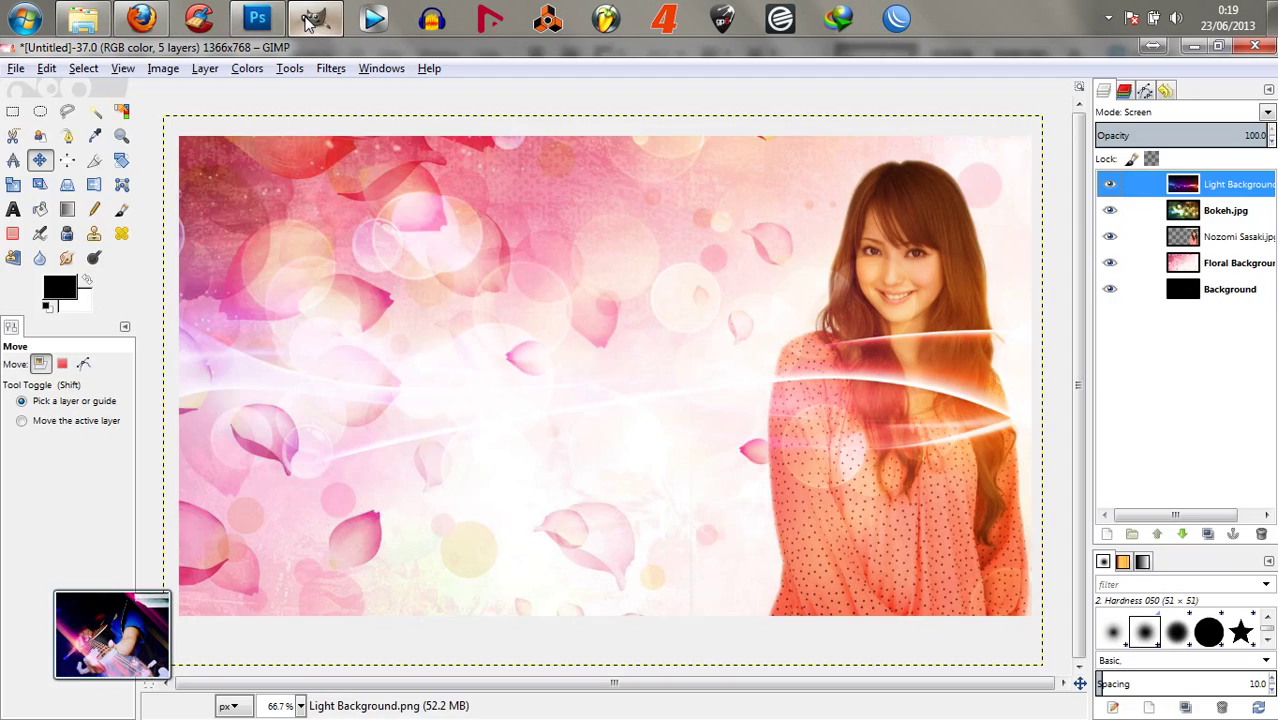
left_click(264, 23)
left_click(317, 26)
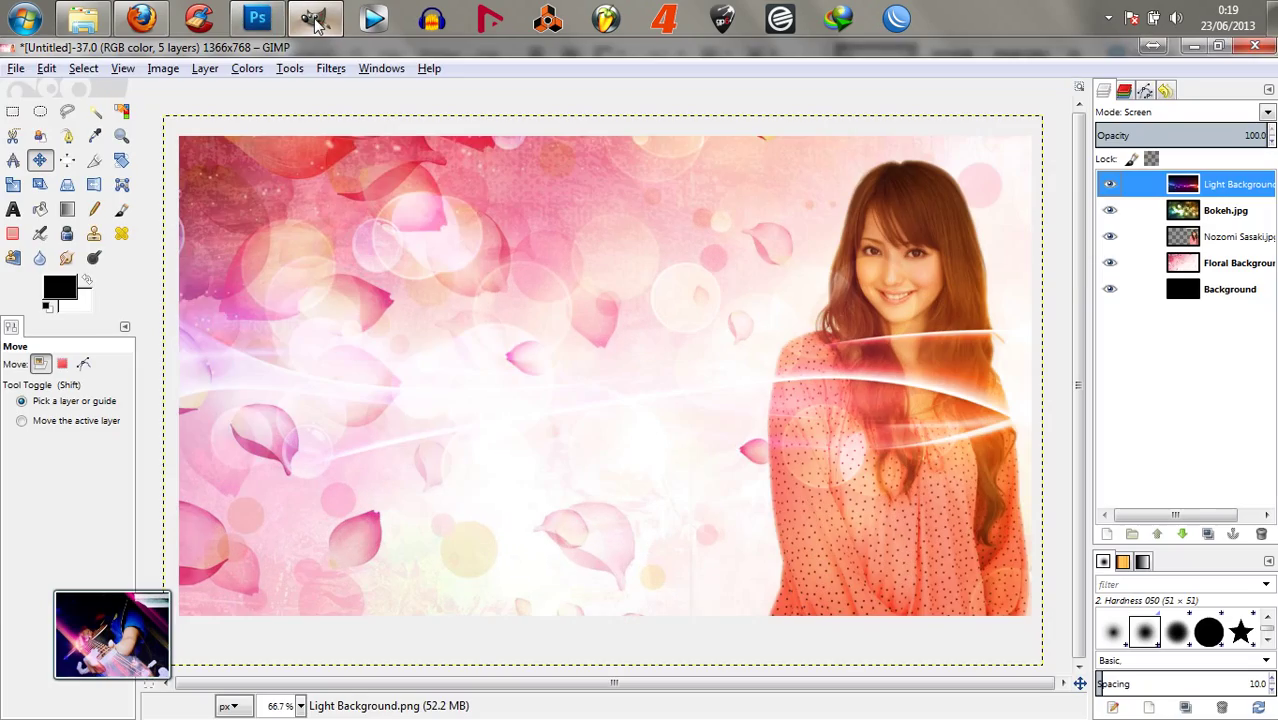
left_click(260, 20)
left_click(316, 22)
left_click(268, 24)
left_click(268, 22)
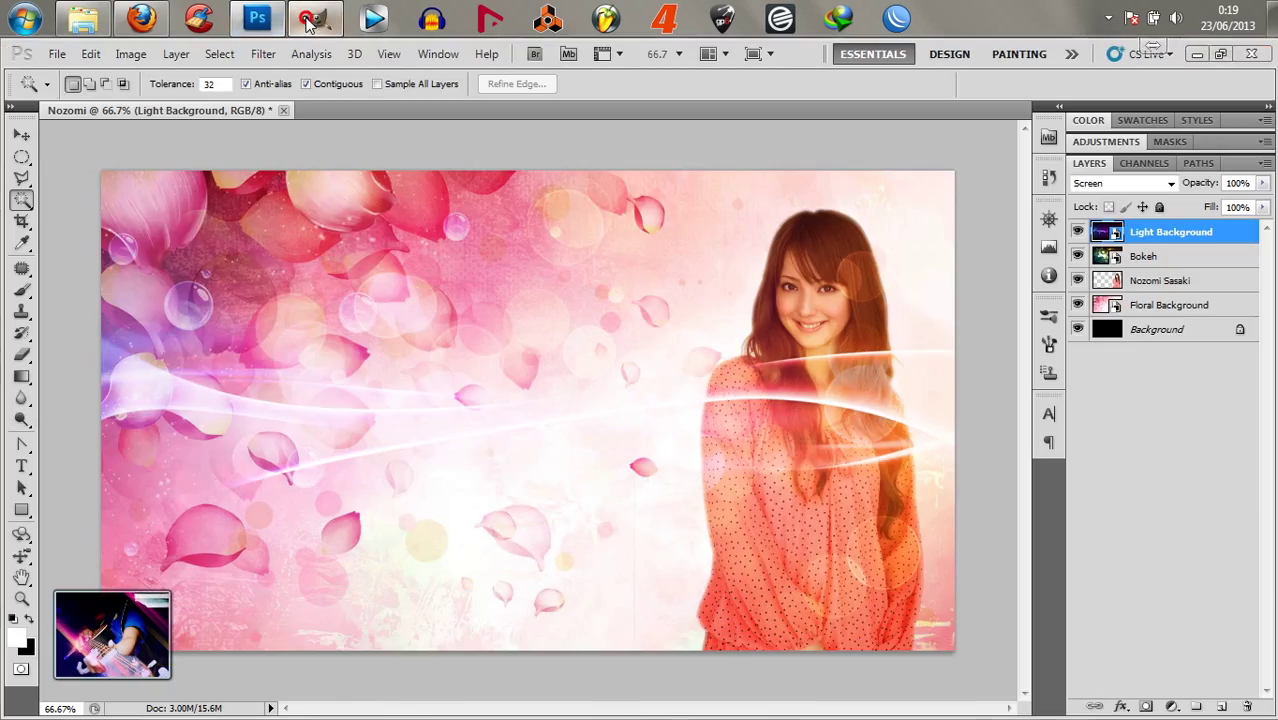
left_click(316, 22)
left_click(262, 22)
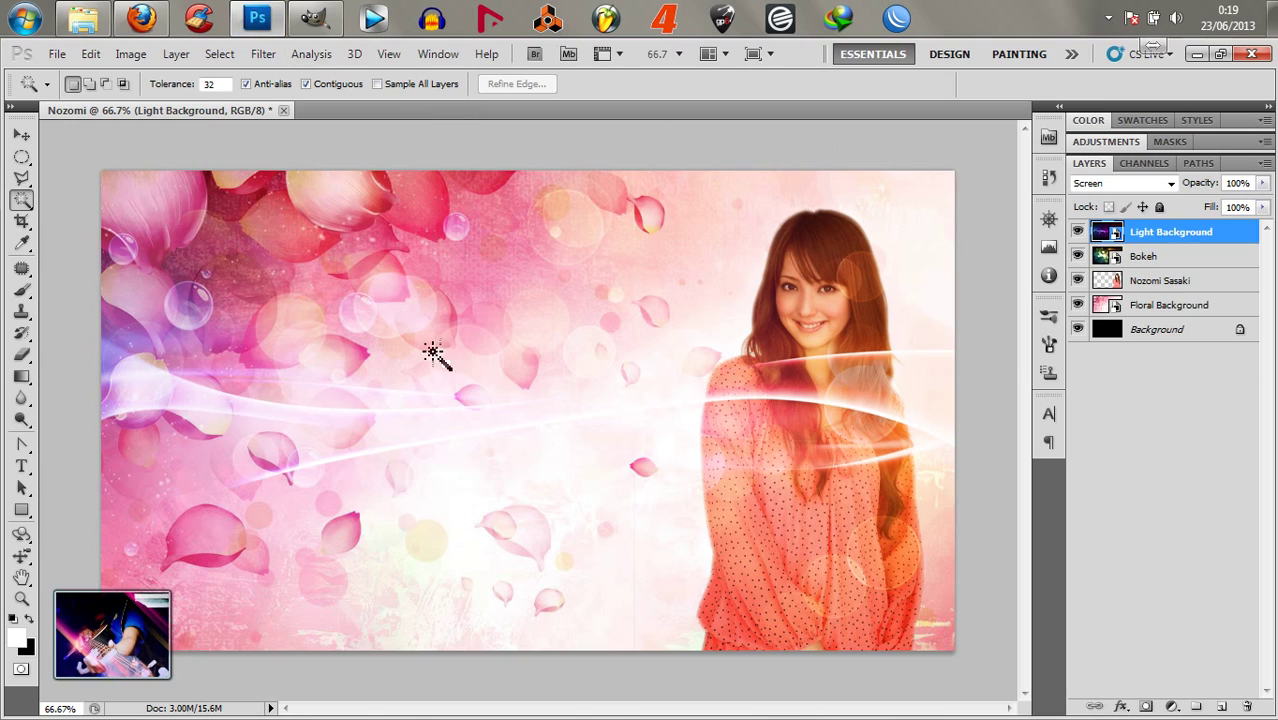
Add the two-line text "Nozomi Sasaki" in 100 pt Hobo Std over the petals, directly above the Floral Background layer
left_click(22, 466)
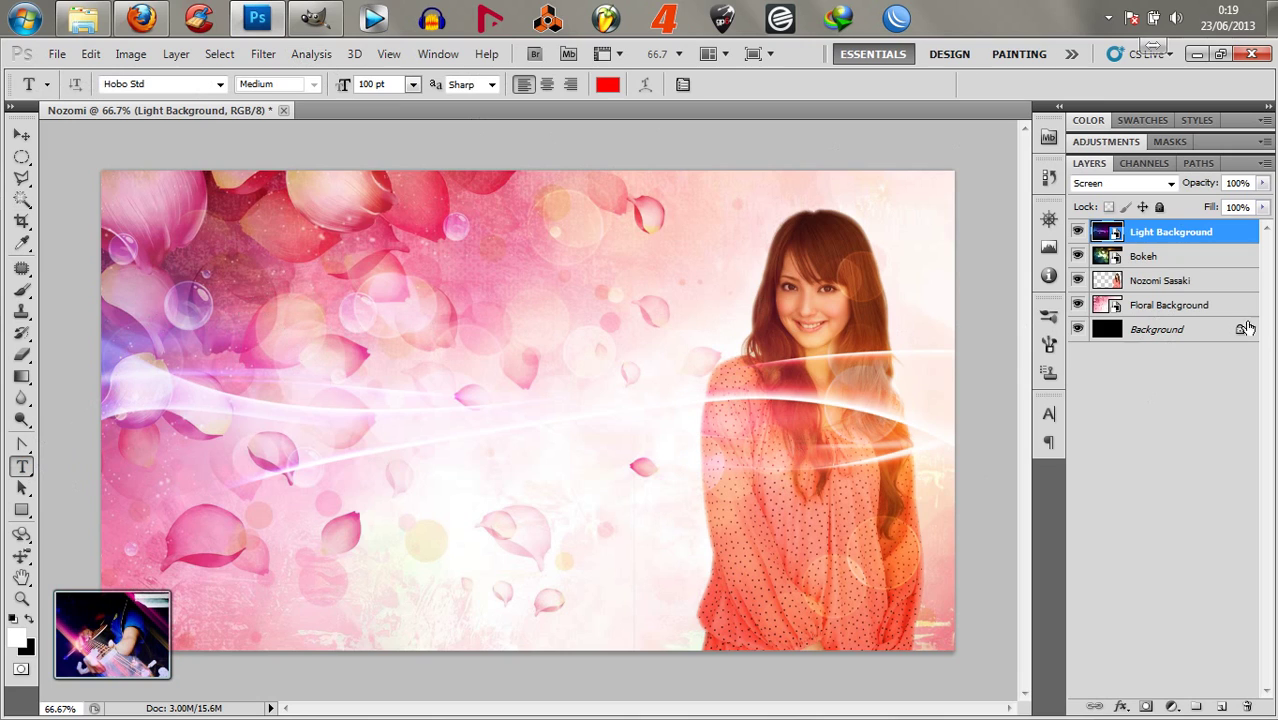
left_click(1214, 312)
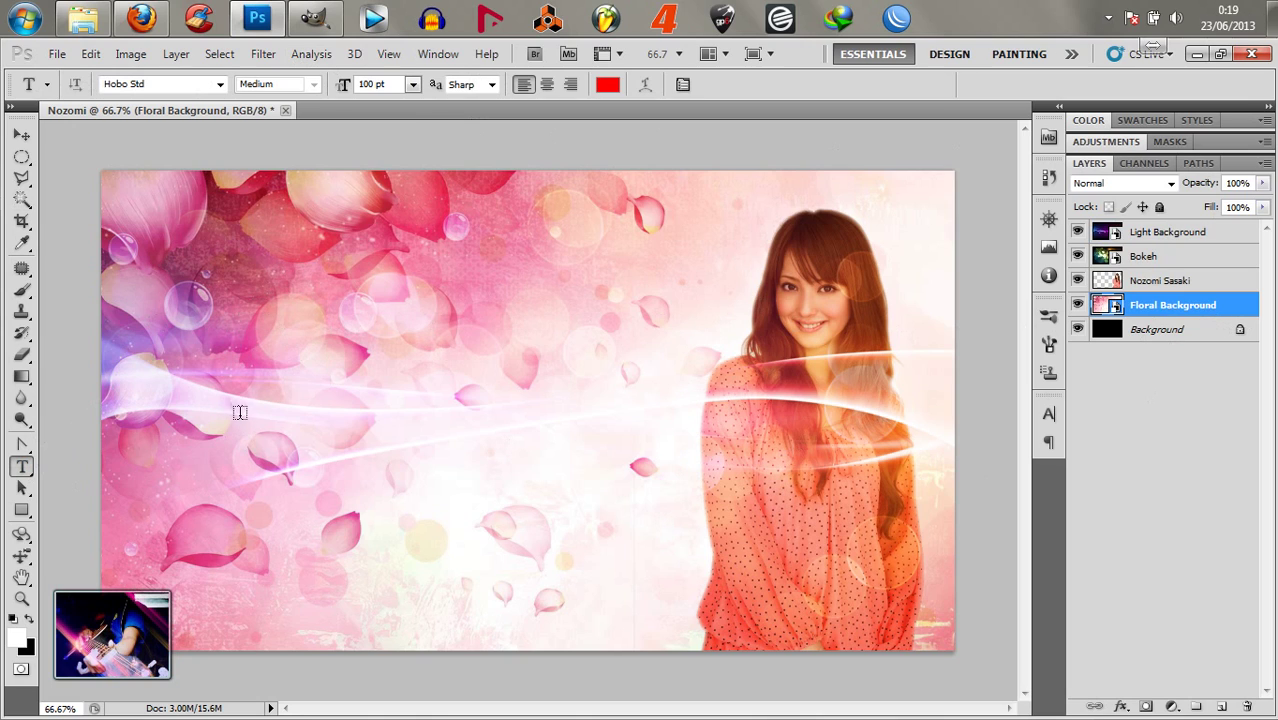
left_click(208, 358)
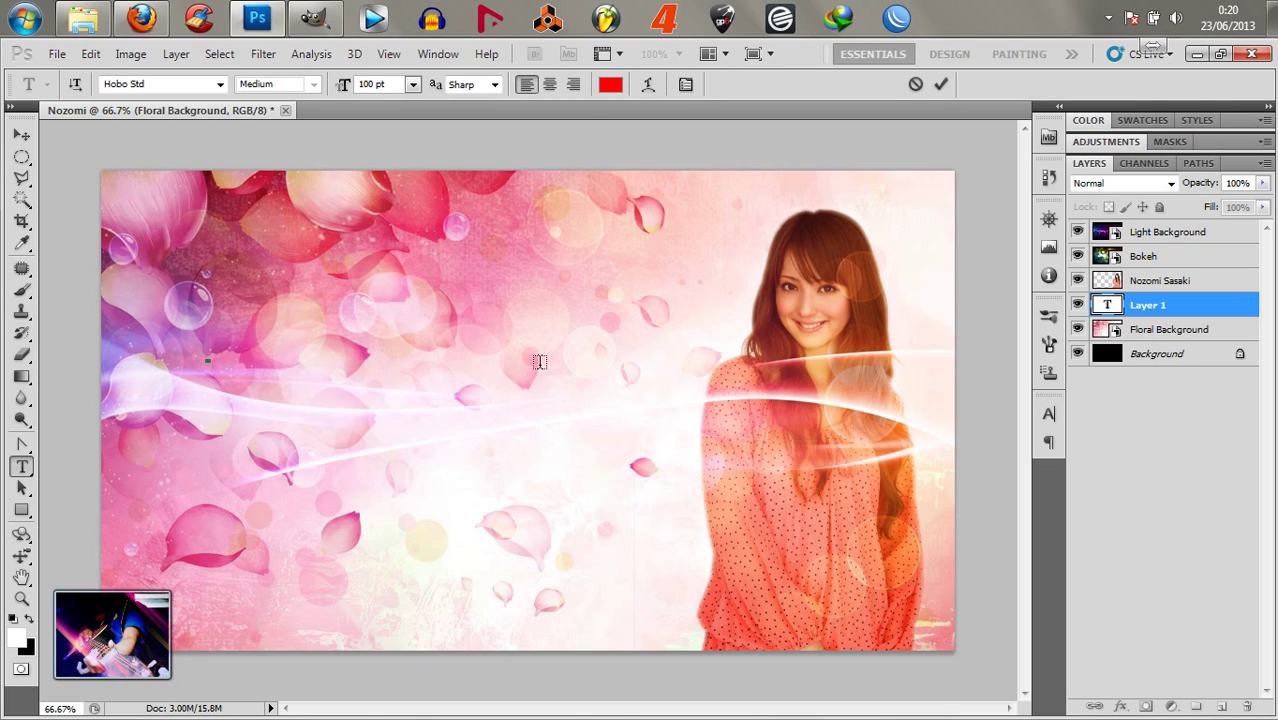
type("Nozomi ")
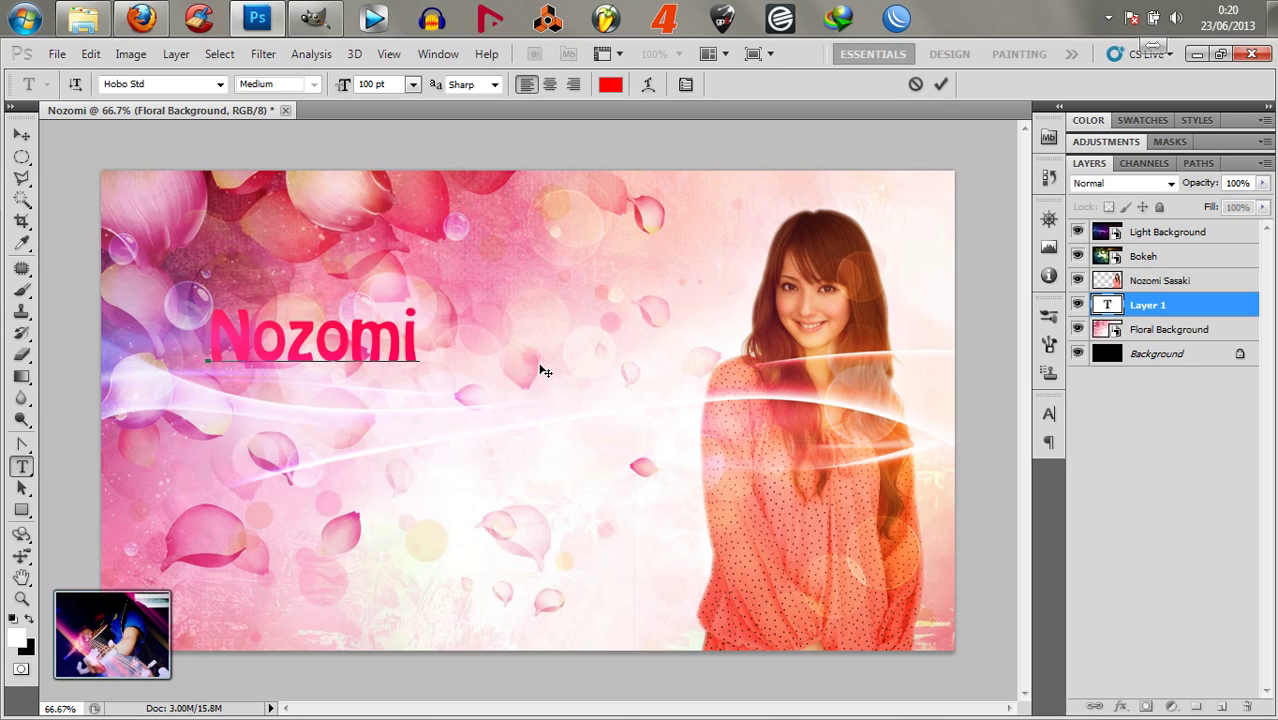
type("Sasaki")
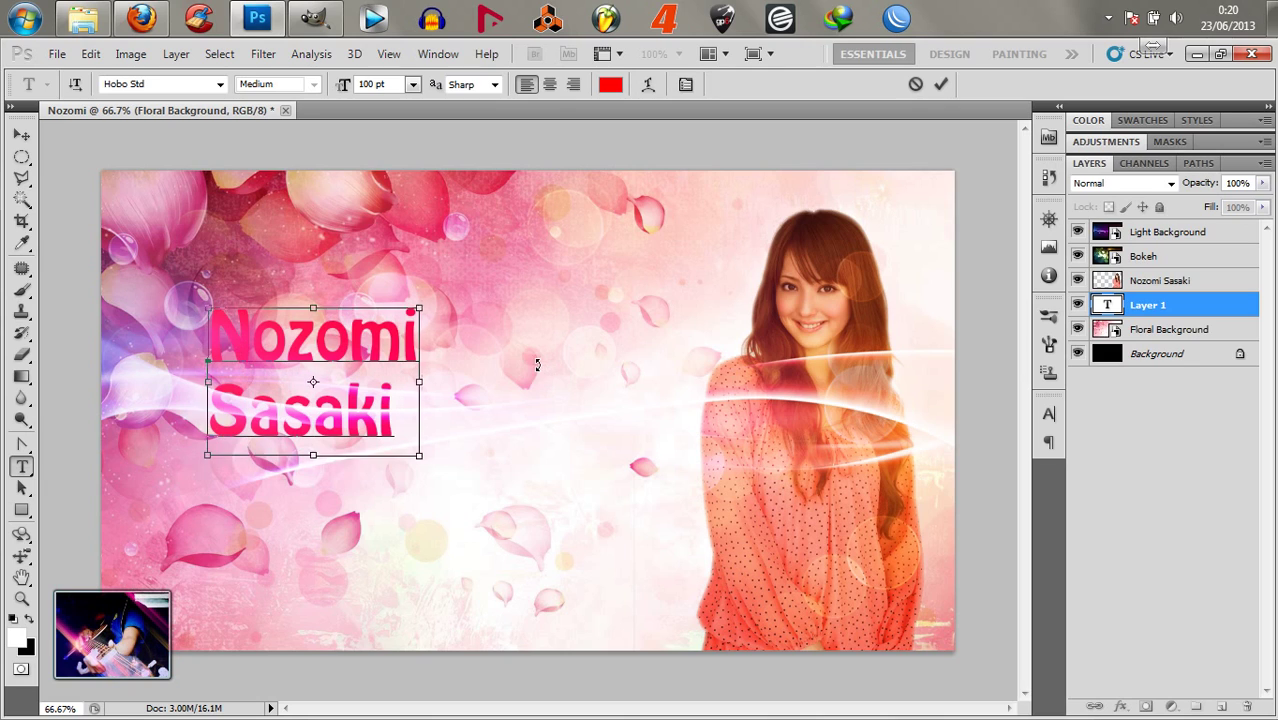
key("ctrl+a")
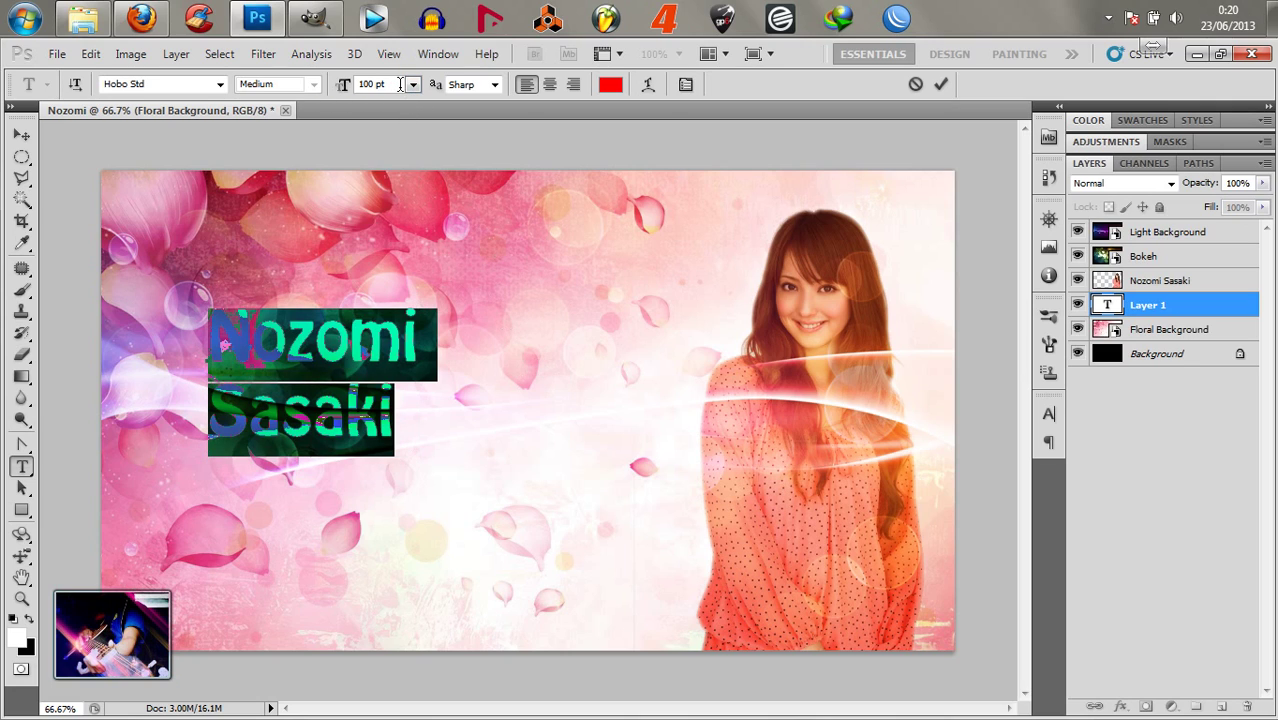
left_click(220, 85)
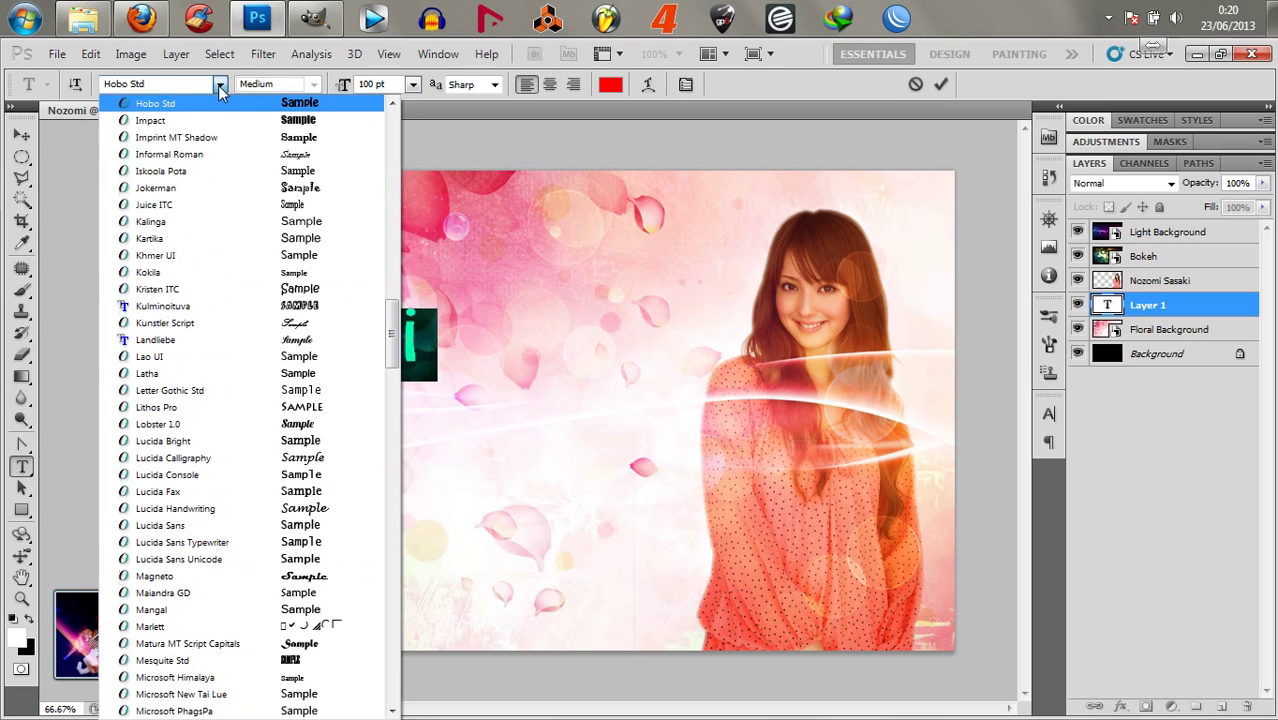
left_click(292, 104)
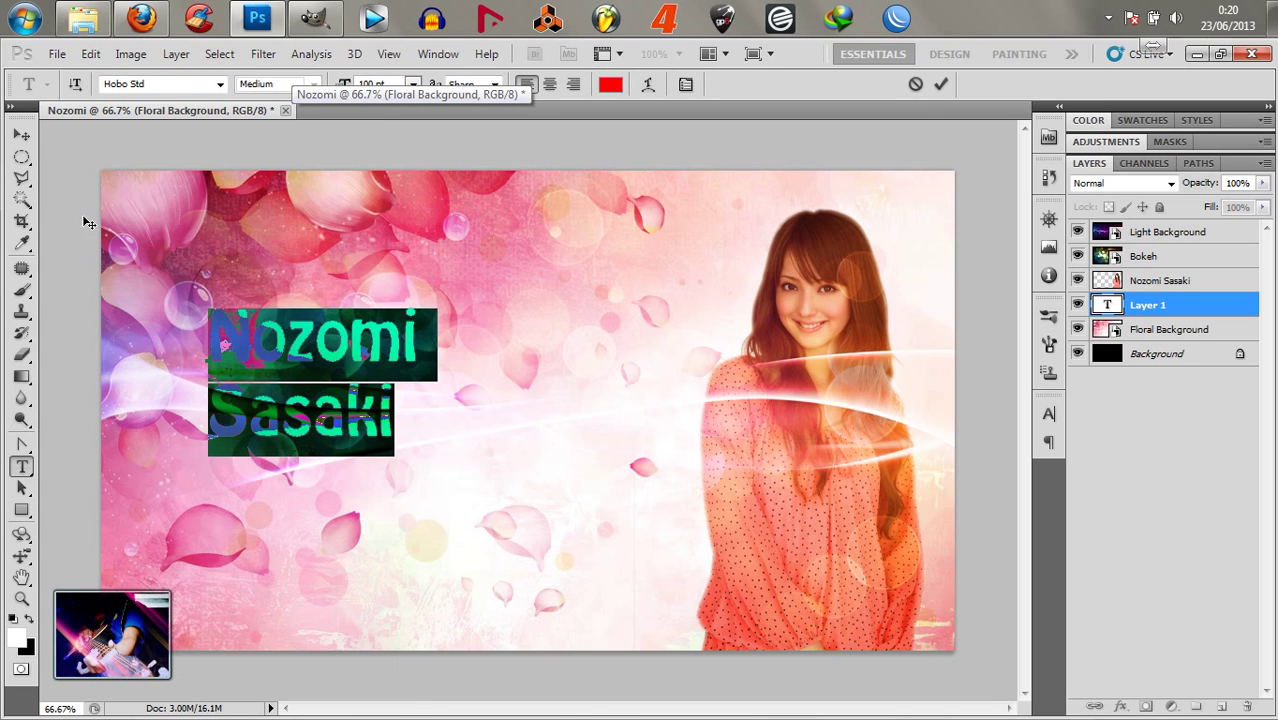
Try black and blue as the colour of the whole text, and set it back to red (255, 0, 0)
left_click(382, 386)
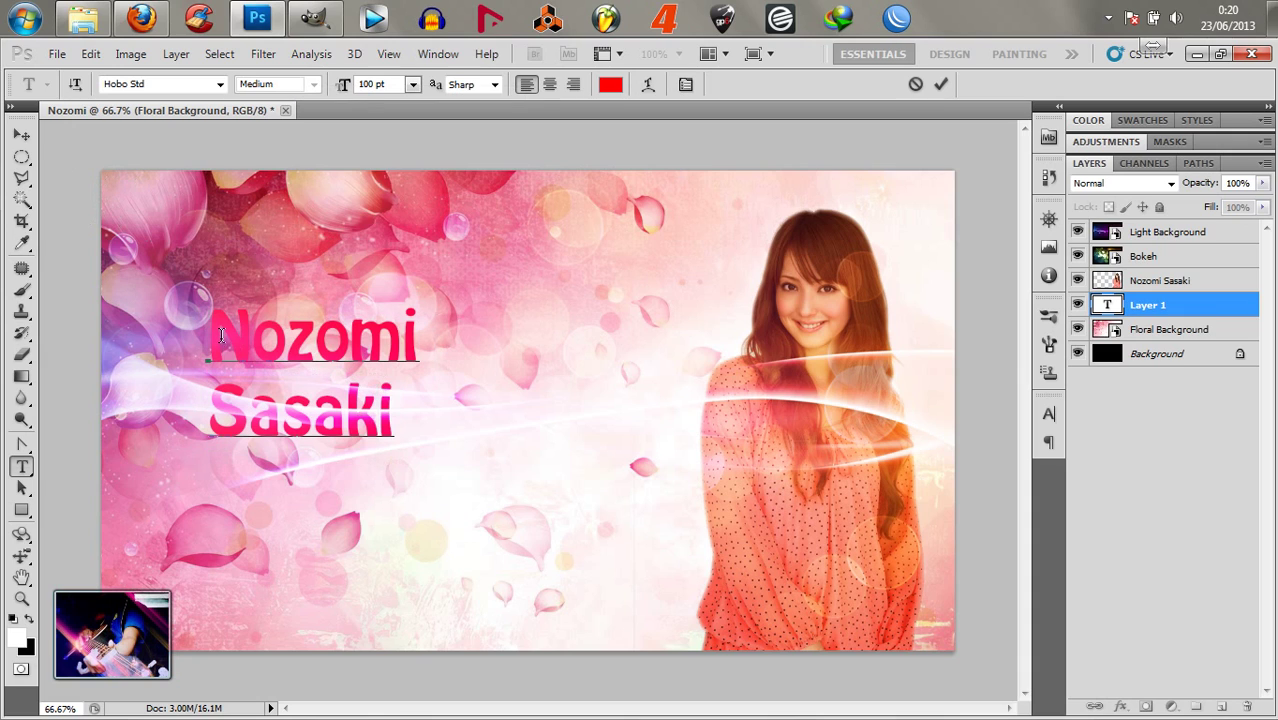
left_click_drag(210, 335, 442, 402)
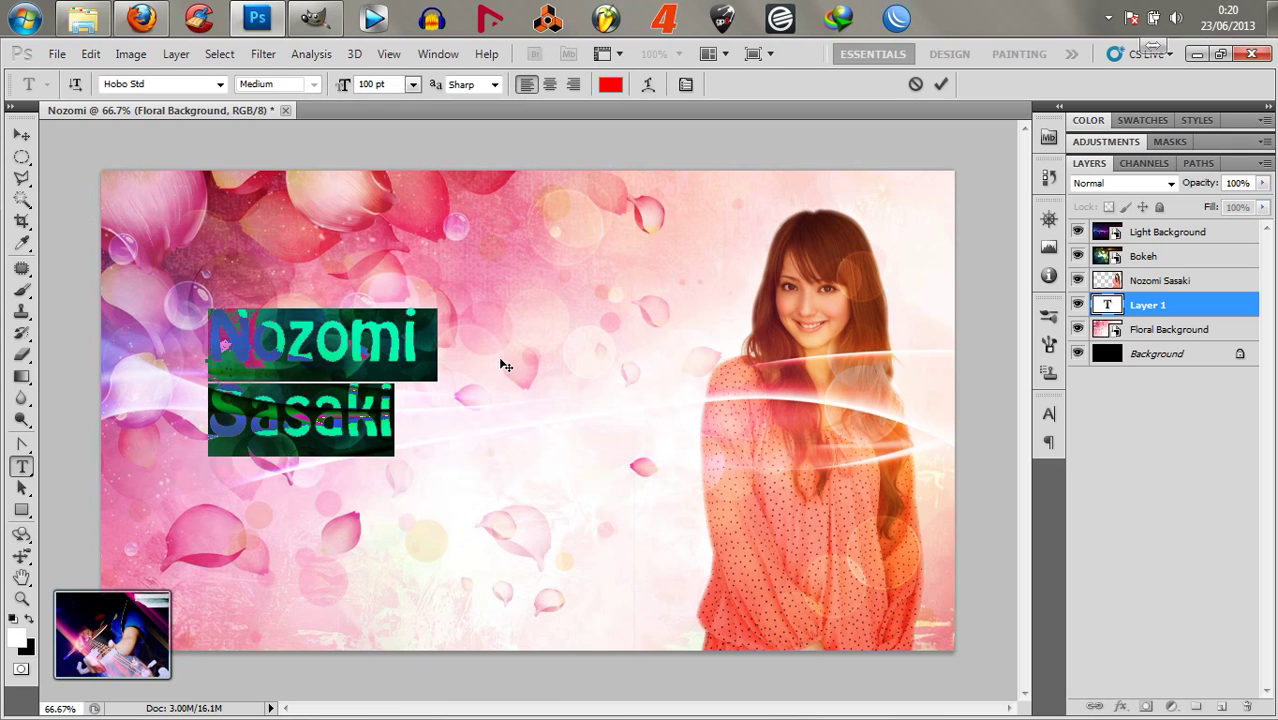
left_click(610, 84)
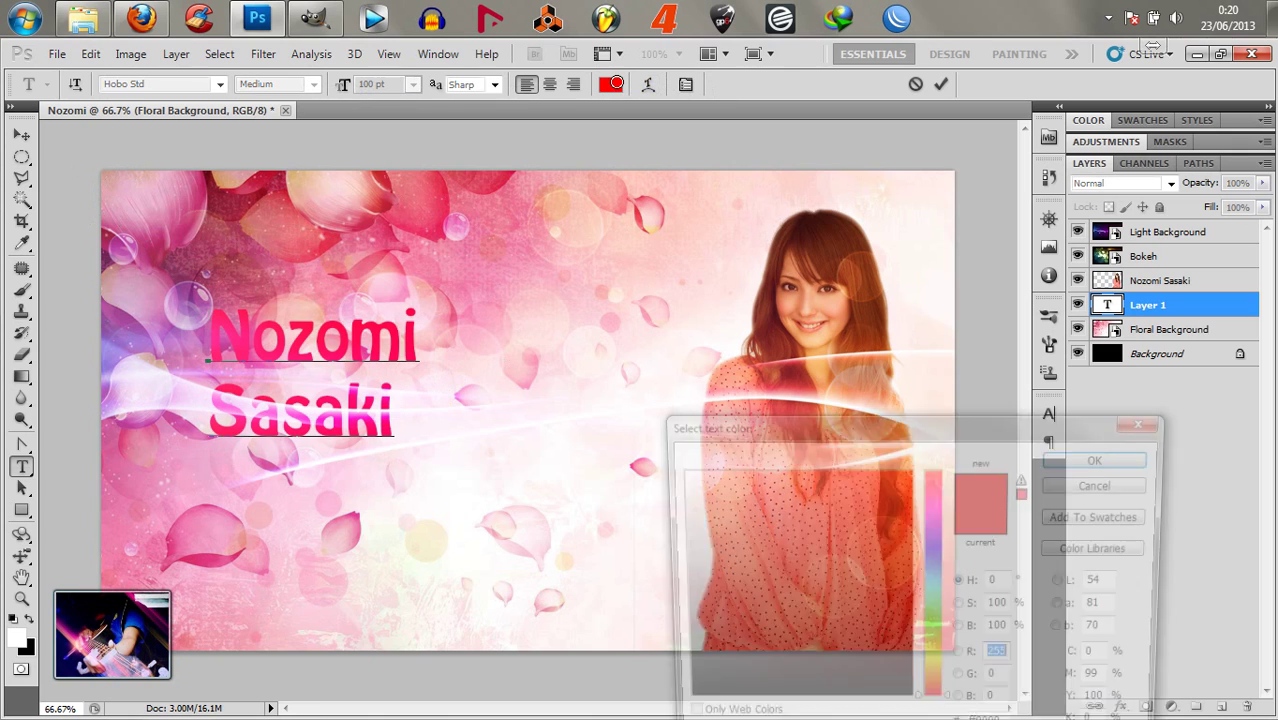
left_click_drag(695, 695, 396, 713)
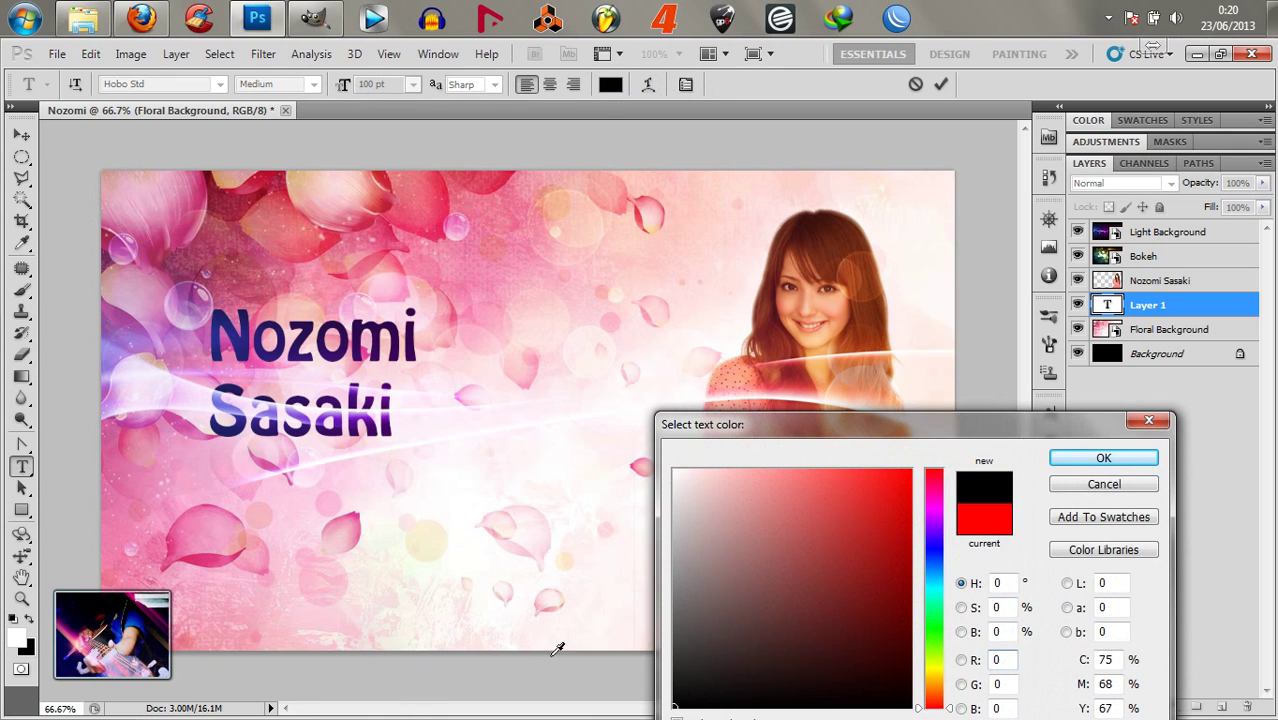
left_click(935, 552)
left_click_drag(829, 583, 986, 375)
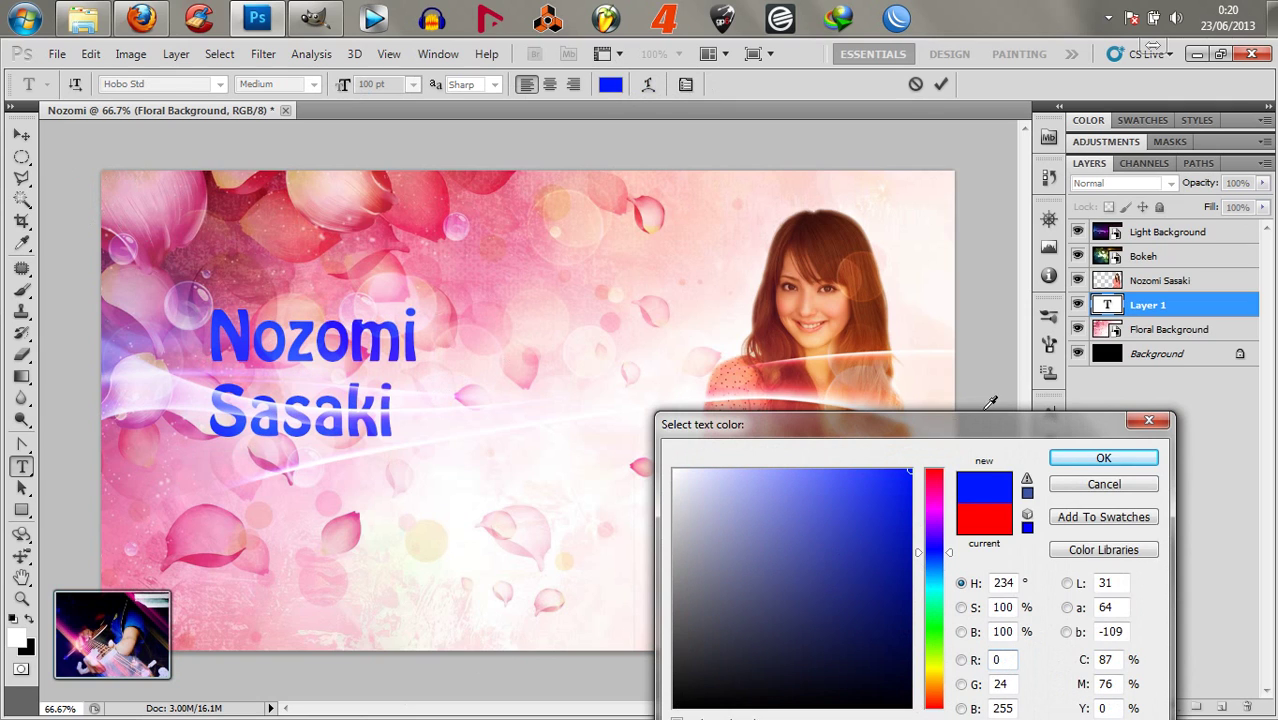
left_click_drag(938, 483, 950, 359)
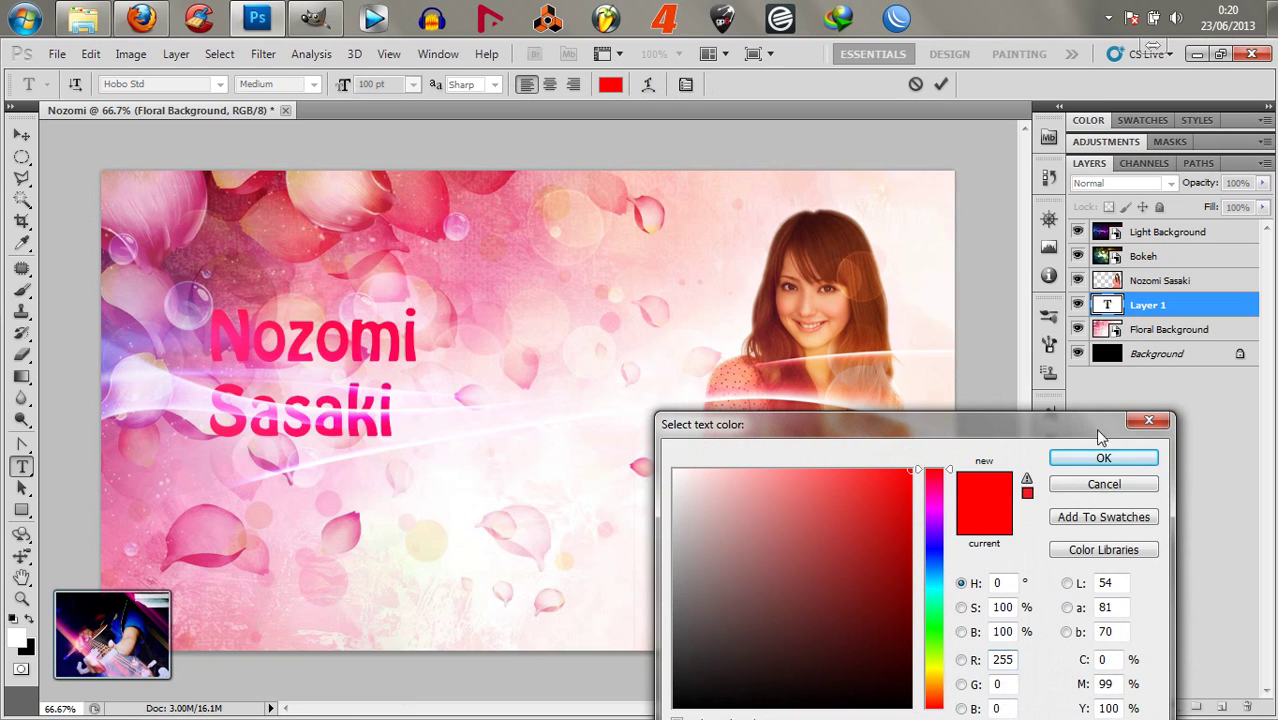
left_click(1127, 460)
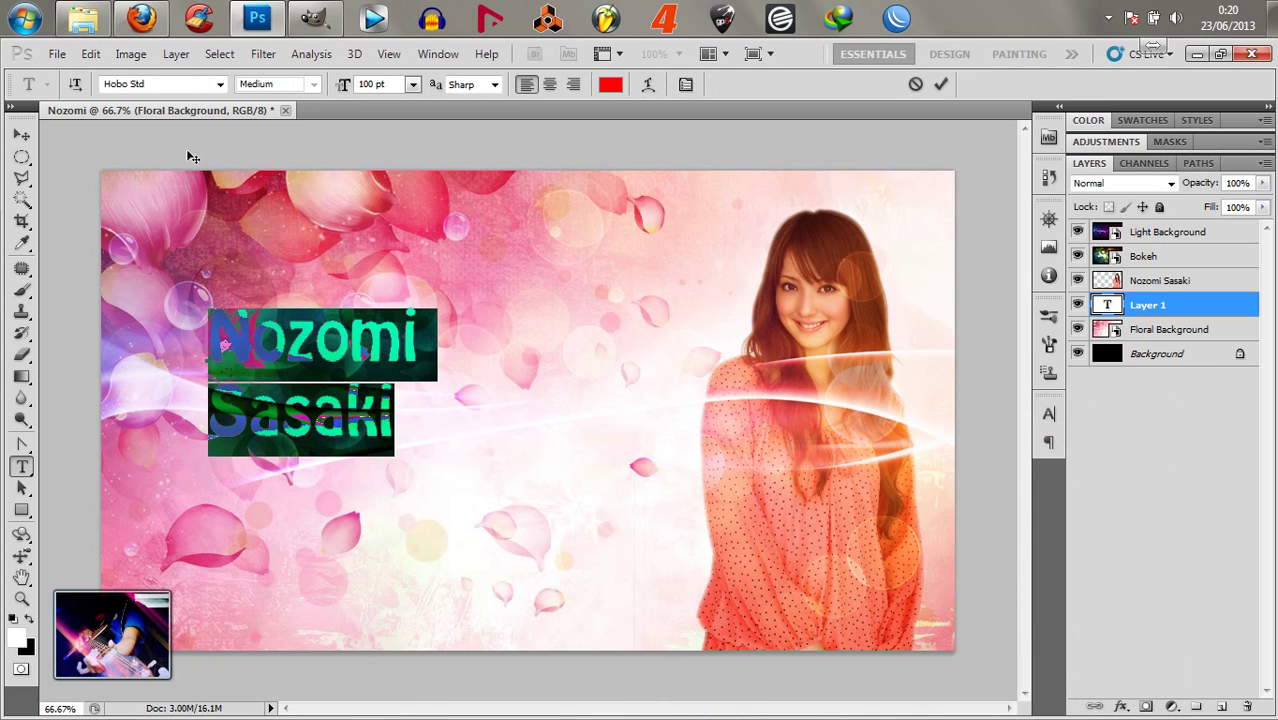
Commit the text and shift it slightly downward with the Move tool, undoing any accidental move of another layer
left_click(23, 137)
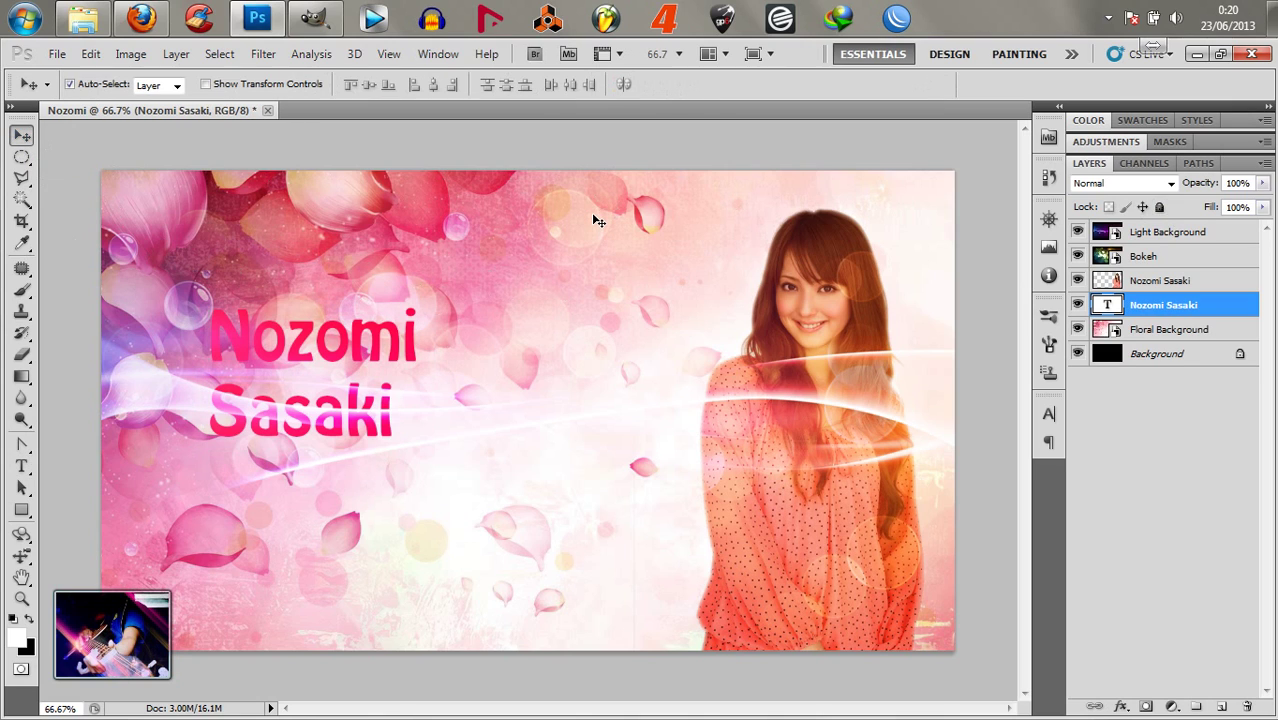
key("shift+Down")
key("shift+Down")
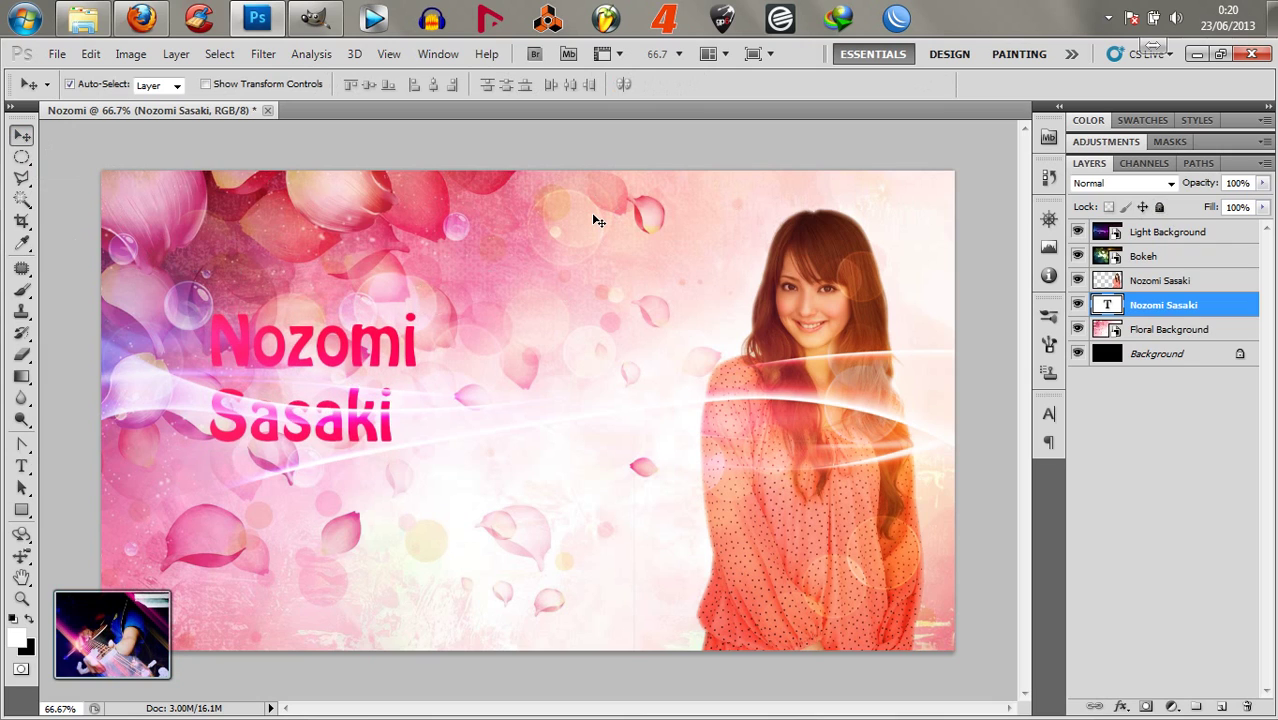
key("shift+Down")
key("shift+Down")
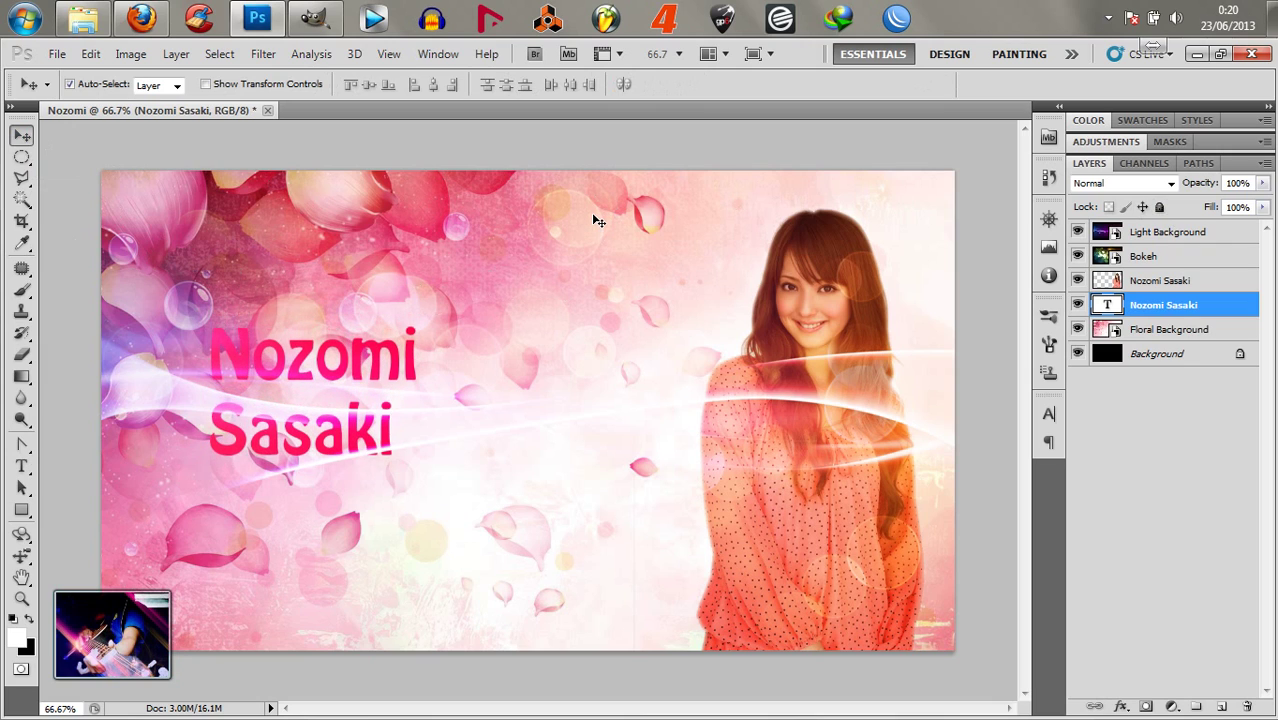
key("shift+Up")
key("shift+Up")
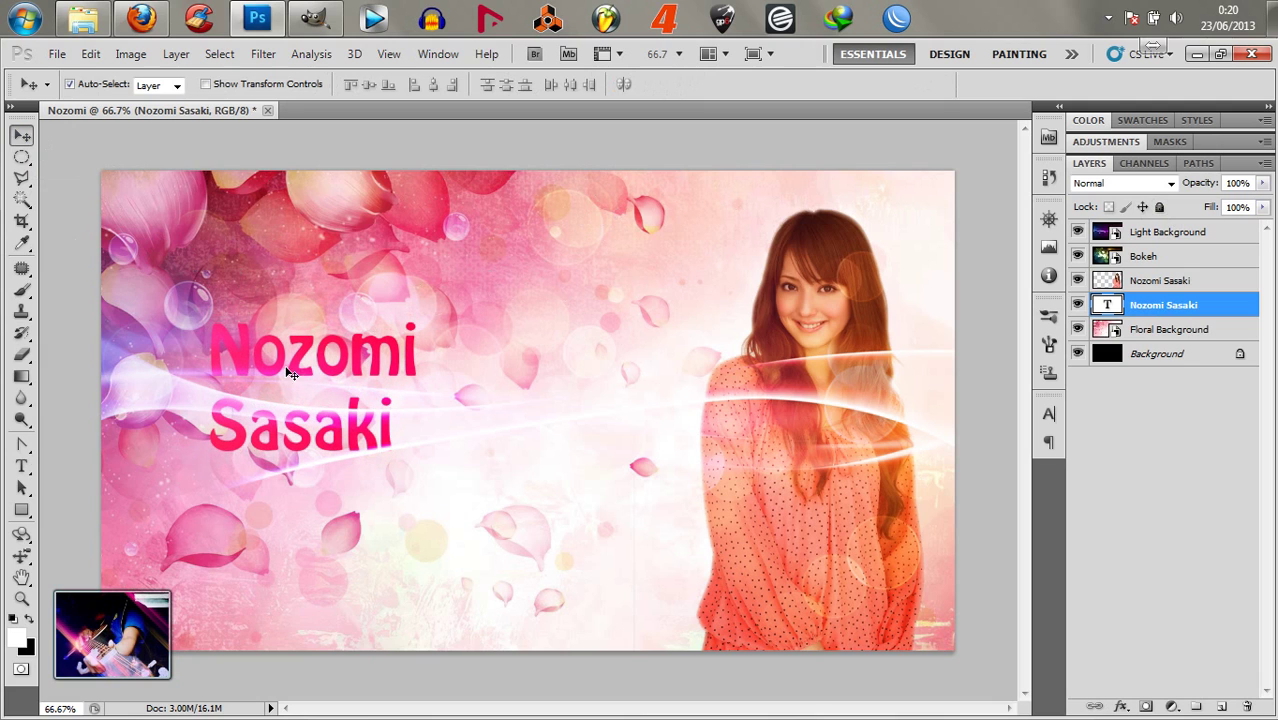
left_click_drag(310, 350, 409, 354)
key("ctrl+z")
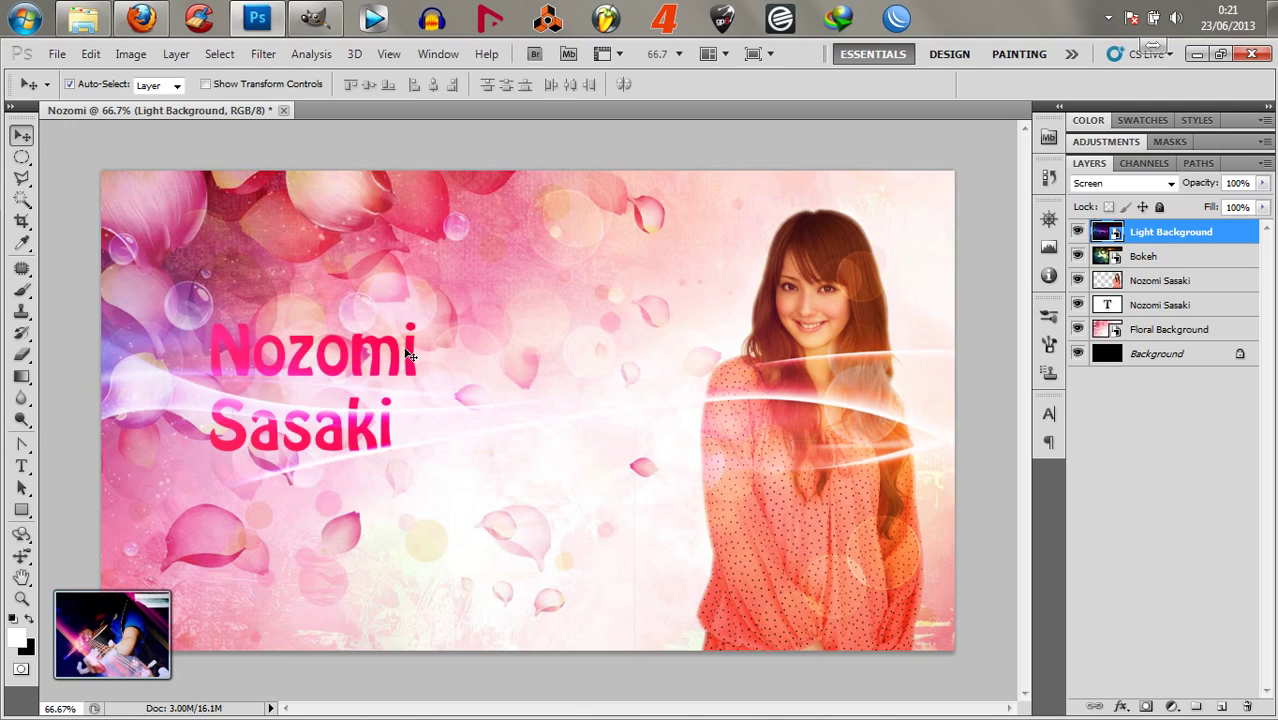
Select the Nozomi Sasaki text layer and fine-tune its vertical position on the canvas in small nudges
left_click(1226, 309)
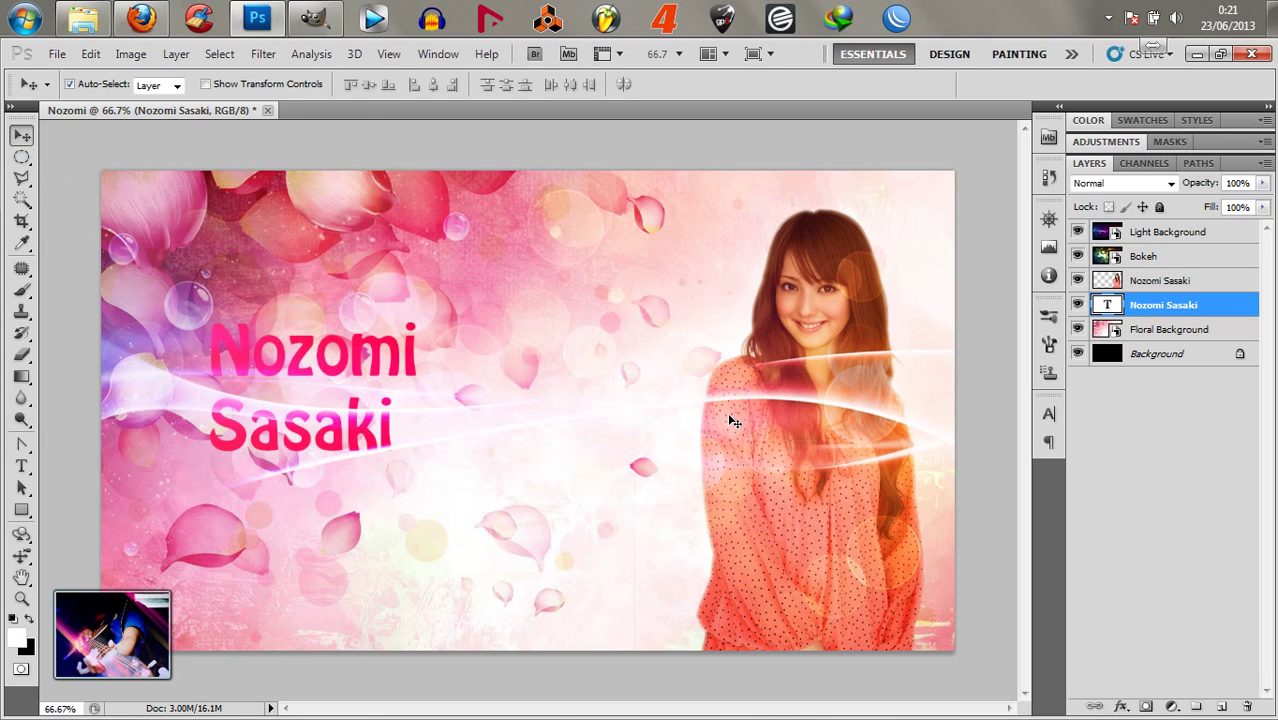
key("Down")
key("Down")
key("Down")
key("Down")
key("Down")
key("Down")
key("Up")
key("Up")
key("Up")
key("Up")
key("Up")
key("Up")
key("Up")
key("Up")
key("Up")
key("Up")
key("Up")
key("Up")
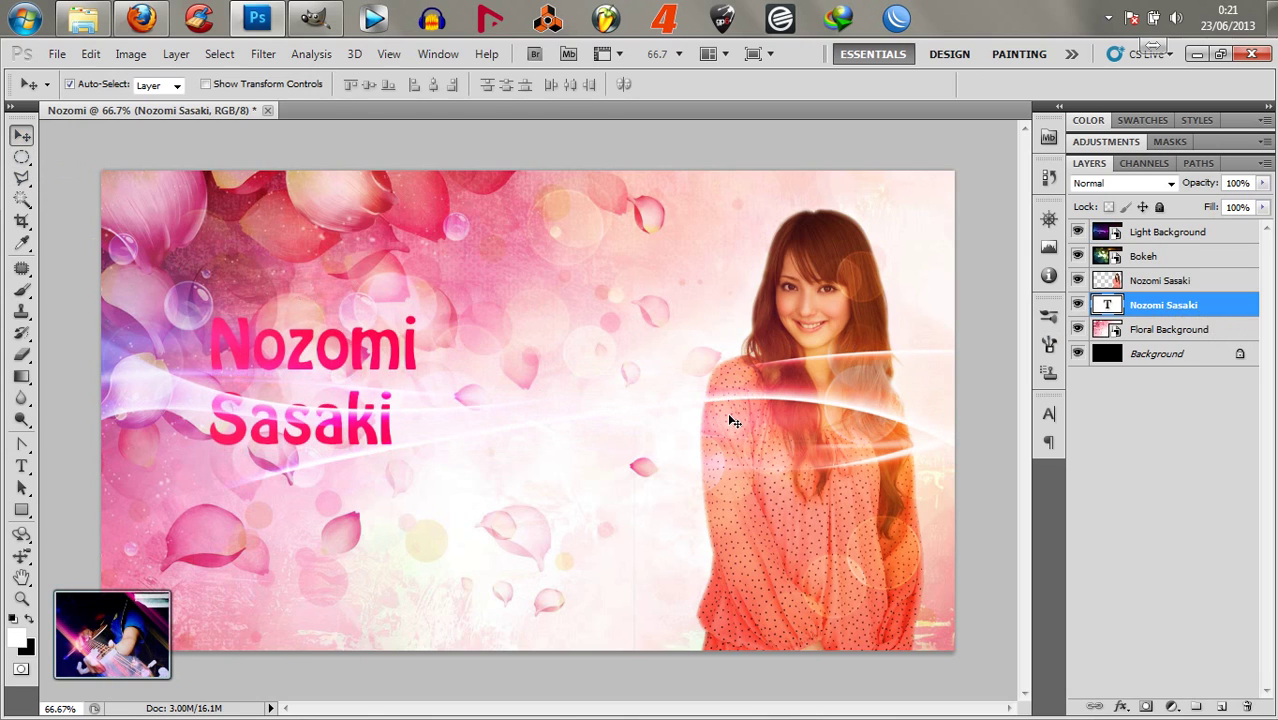
key("Down")
key("Down")
key("Down")
key("Down")
key("Down")
key("Down")
key("Down")
key("Down")
key("Down")
key("Down")
key("Down")
key("Down")
key("Down")
key("Down")
key("Down")
key("Down")
key("Down")
key("Down")
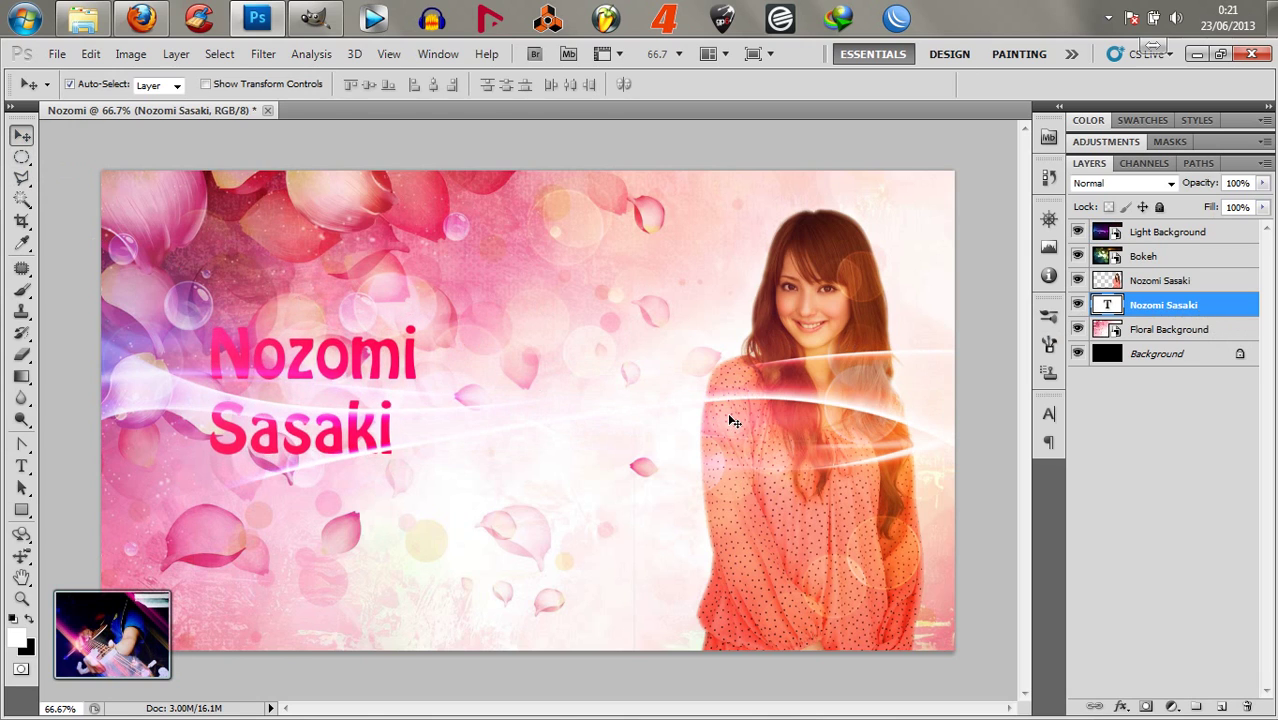
key("Up")
key("Up")
key("Up")
key("Up")
key("Up")
key("Up")
key("Up")
key("Up")
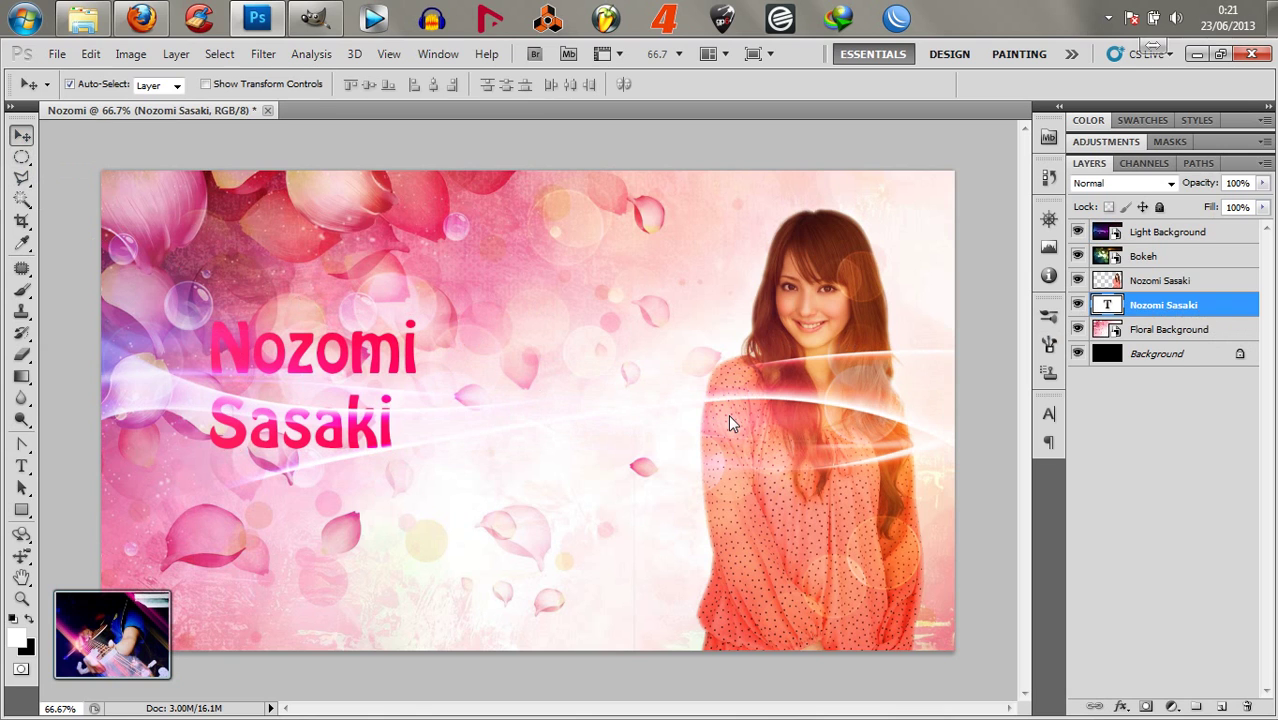
Switch to GIMP and add the two-line text "Nozomi Sasaki" in Hobo Std Medium over the petals, directly above the Floral Background layer
left_click(315, 20)
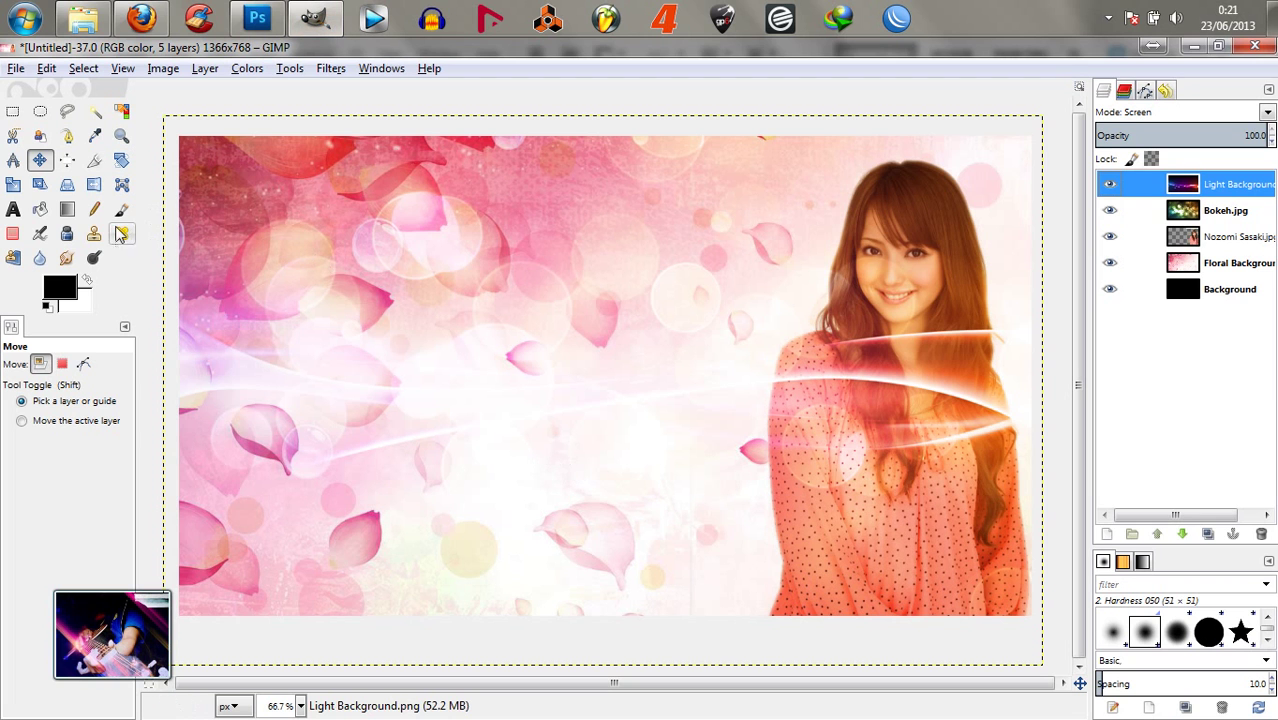
left_click(14, 211)
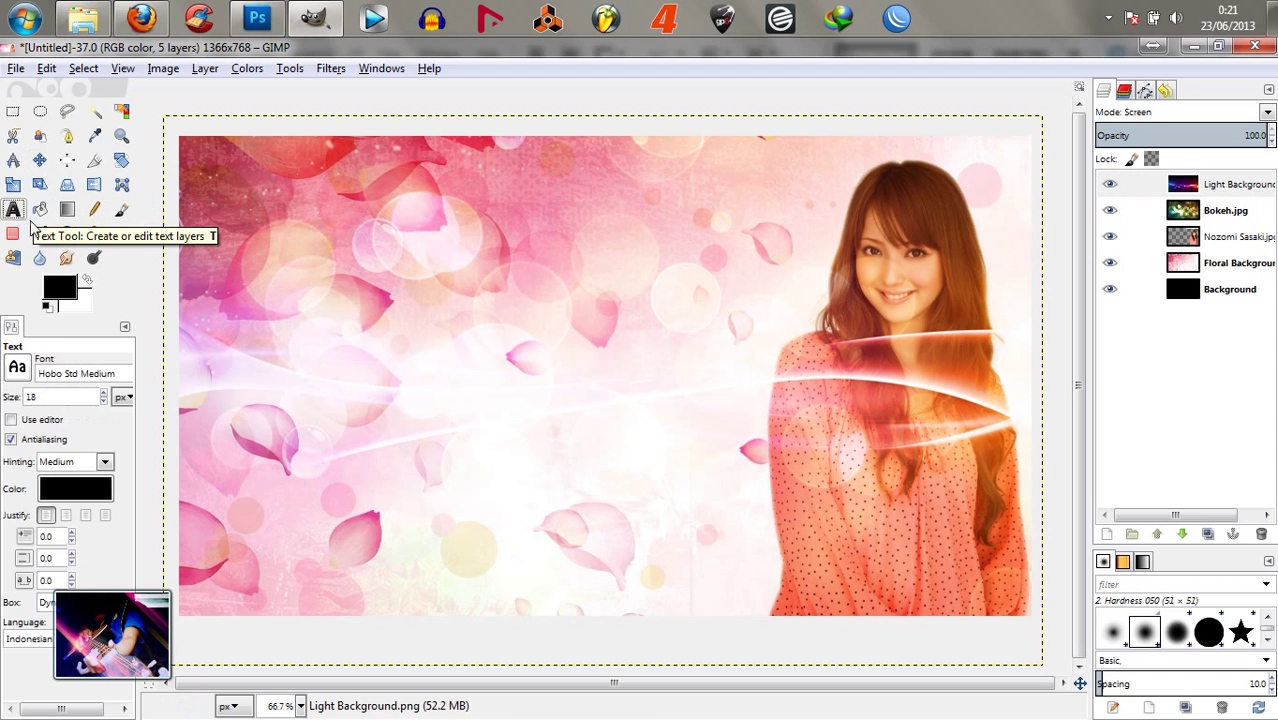
left_click(1234, 265)
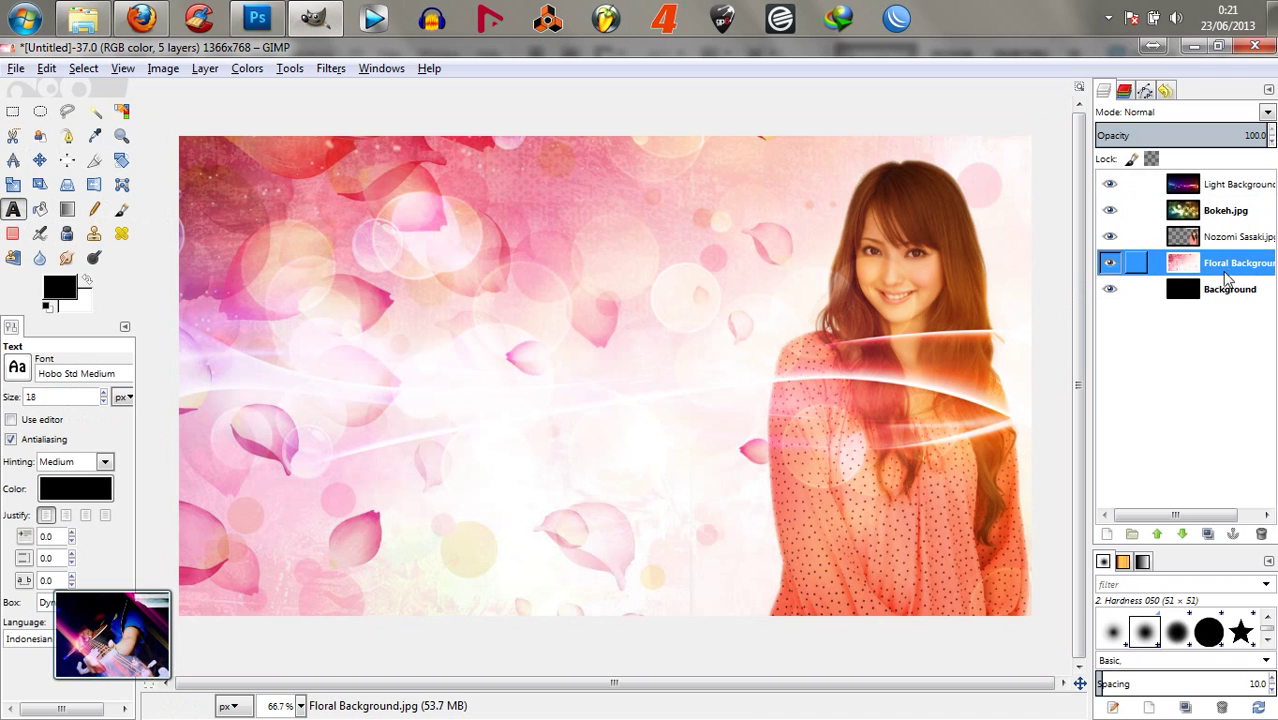
left_click(252, 328)
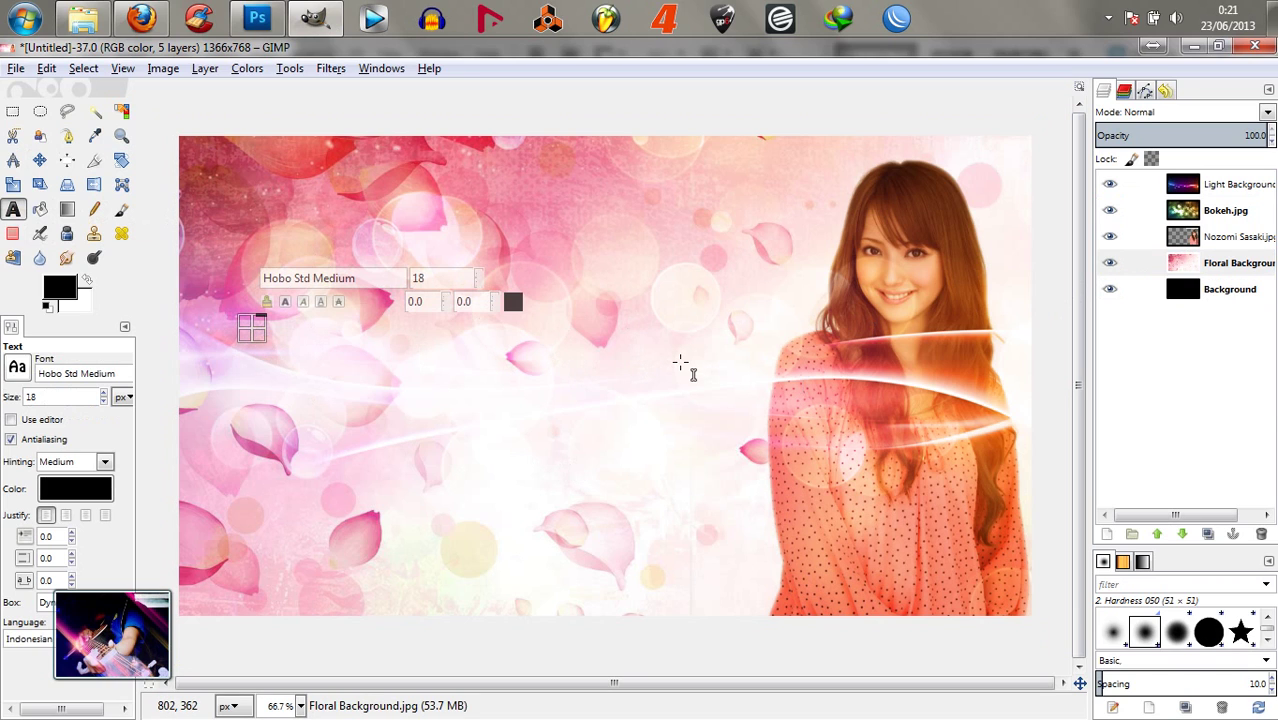
type("Nozomi")
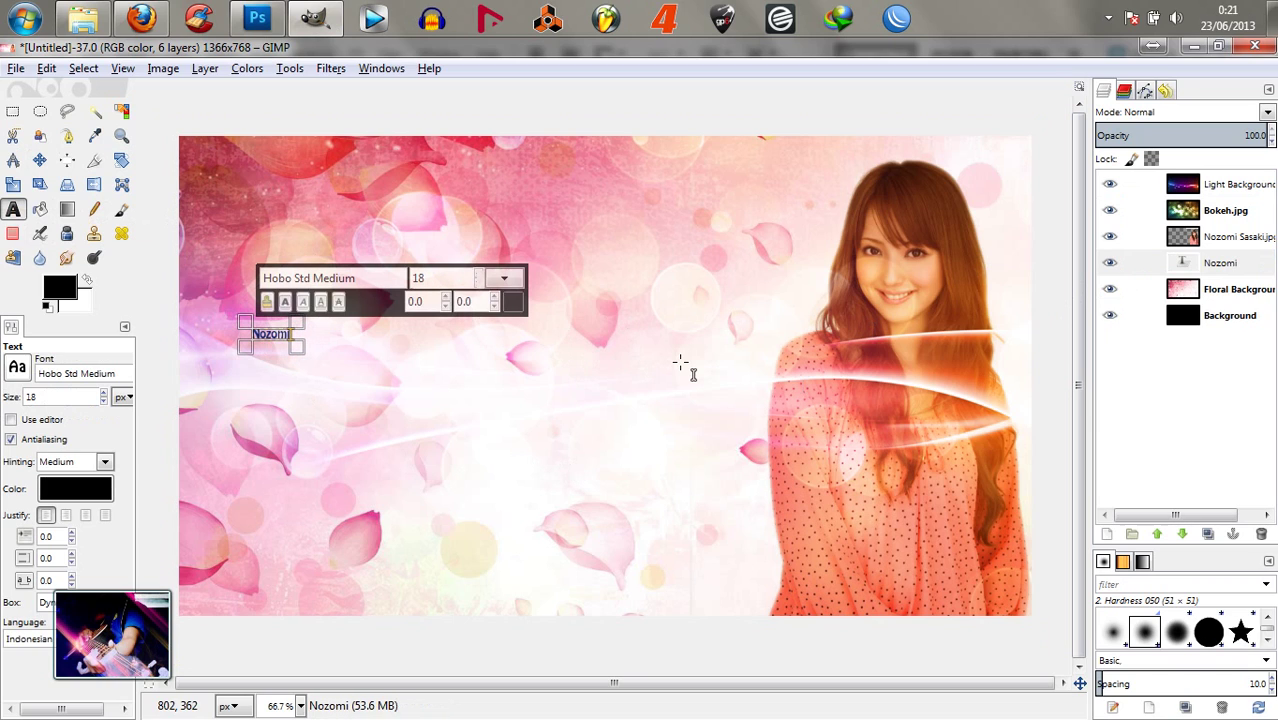
key("Return")
type("S")
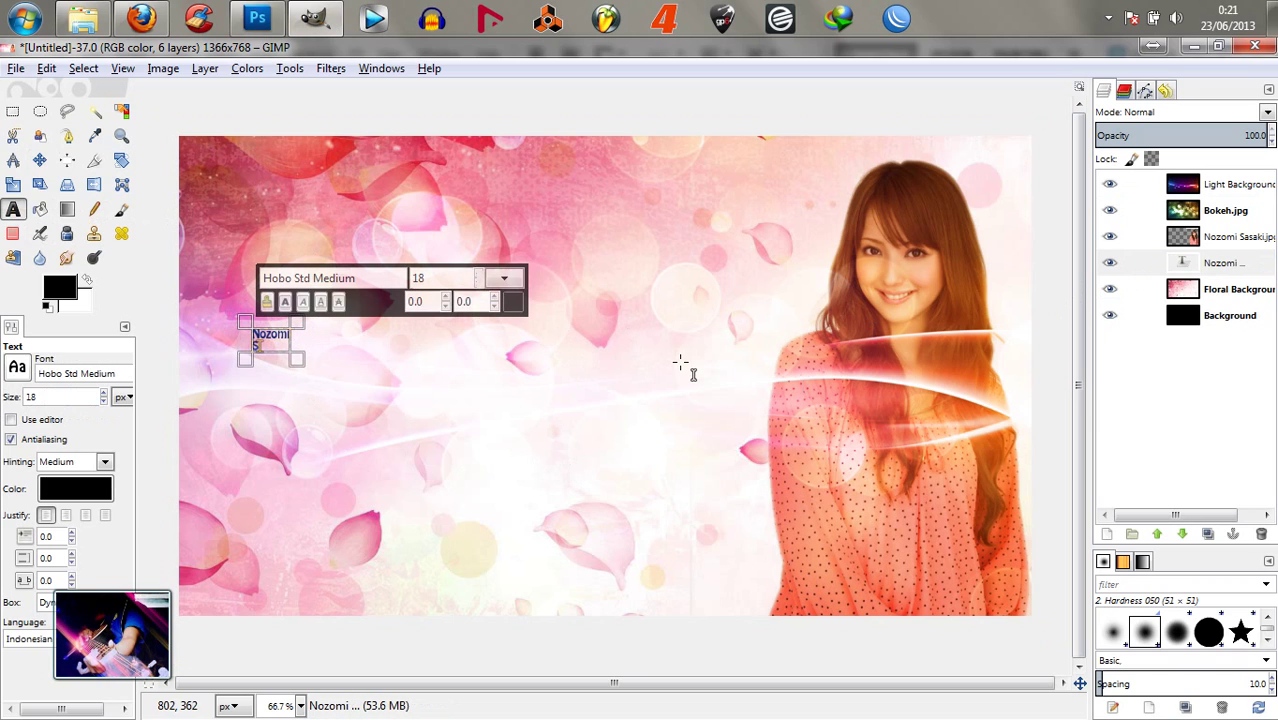
type("asaki")
Set the whole Nozomi Sasaki text to size 100 and colour it red (ff0000), then finish editing it
key("ctrl+a")
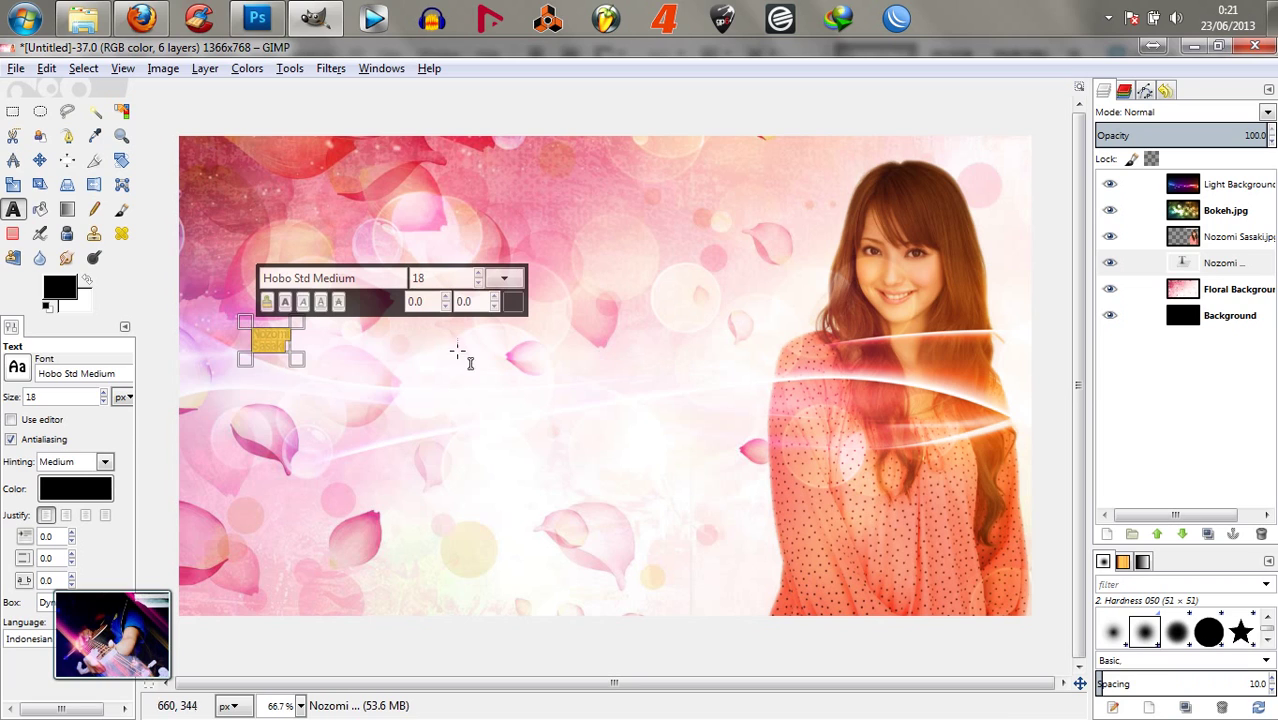
left_click(446, 280)
key("Return")
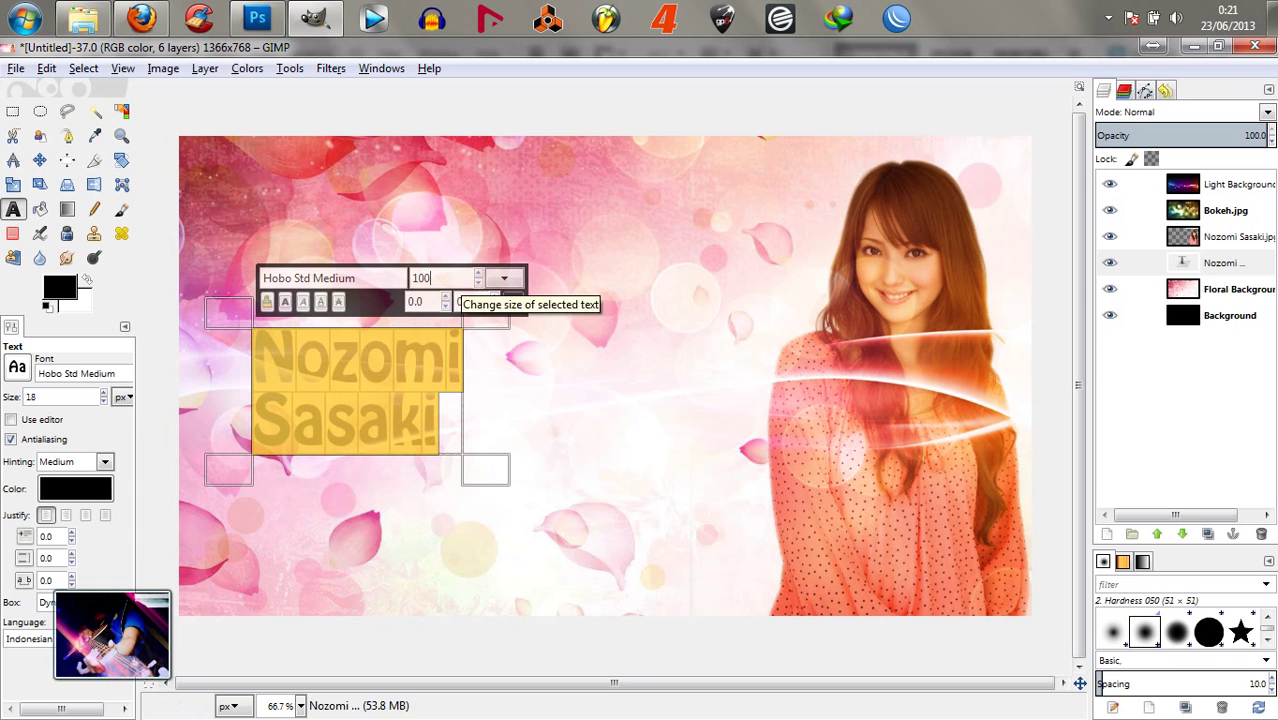
left_click(511, 304)
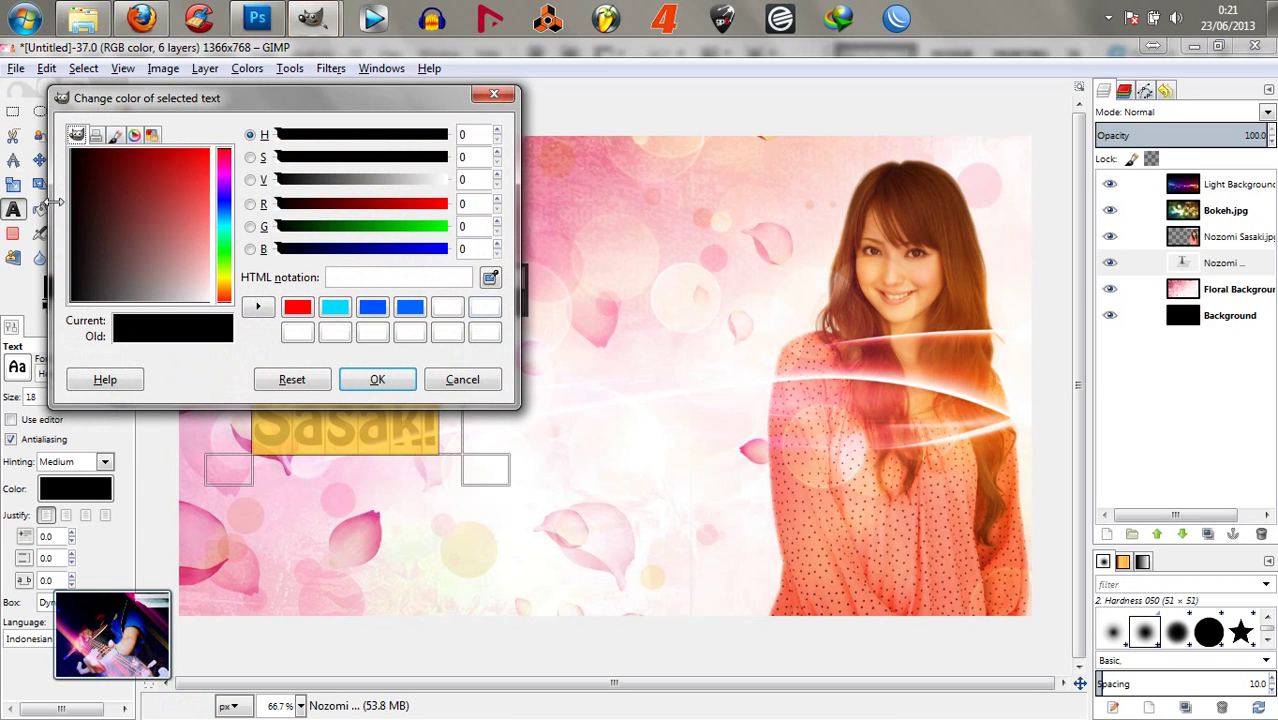
left_click_drag(193, 172, 214, 142)
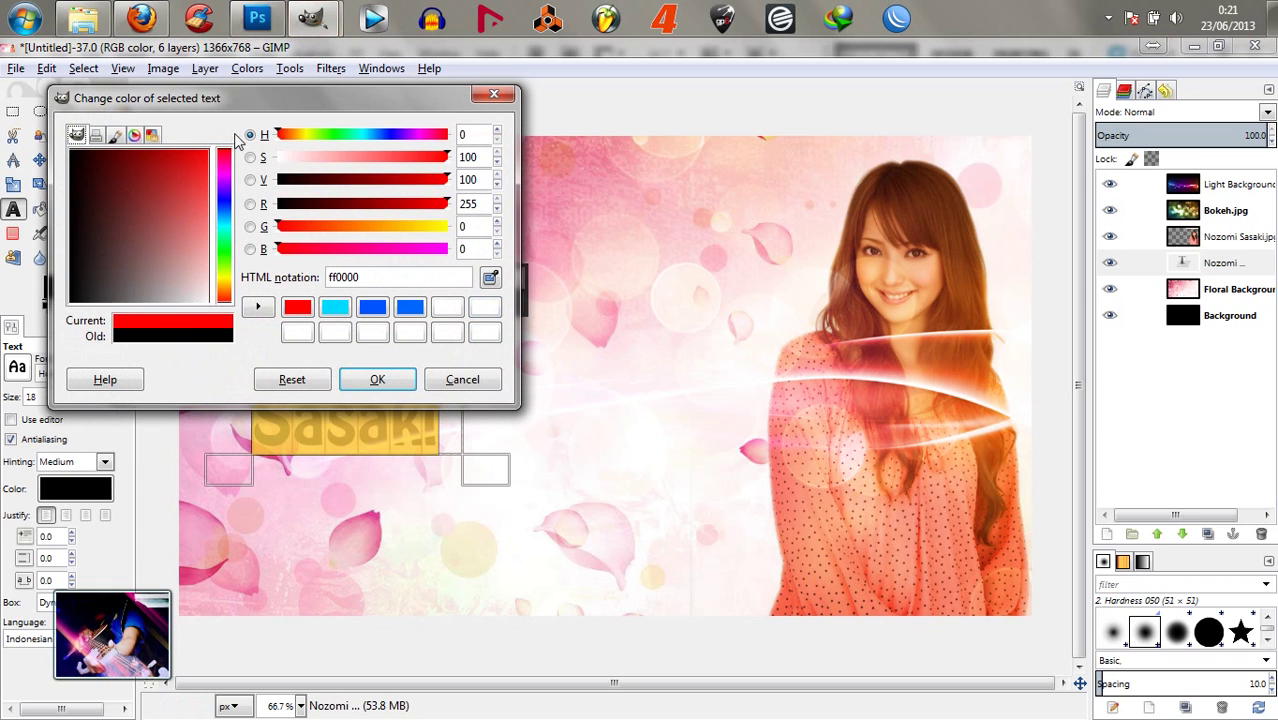
left_click(380, 379)
left_click(1248, 263)
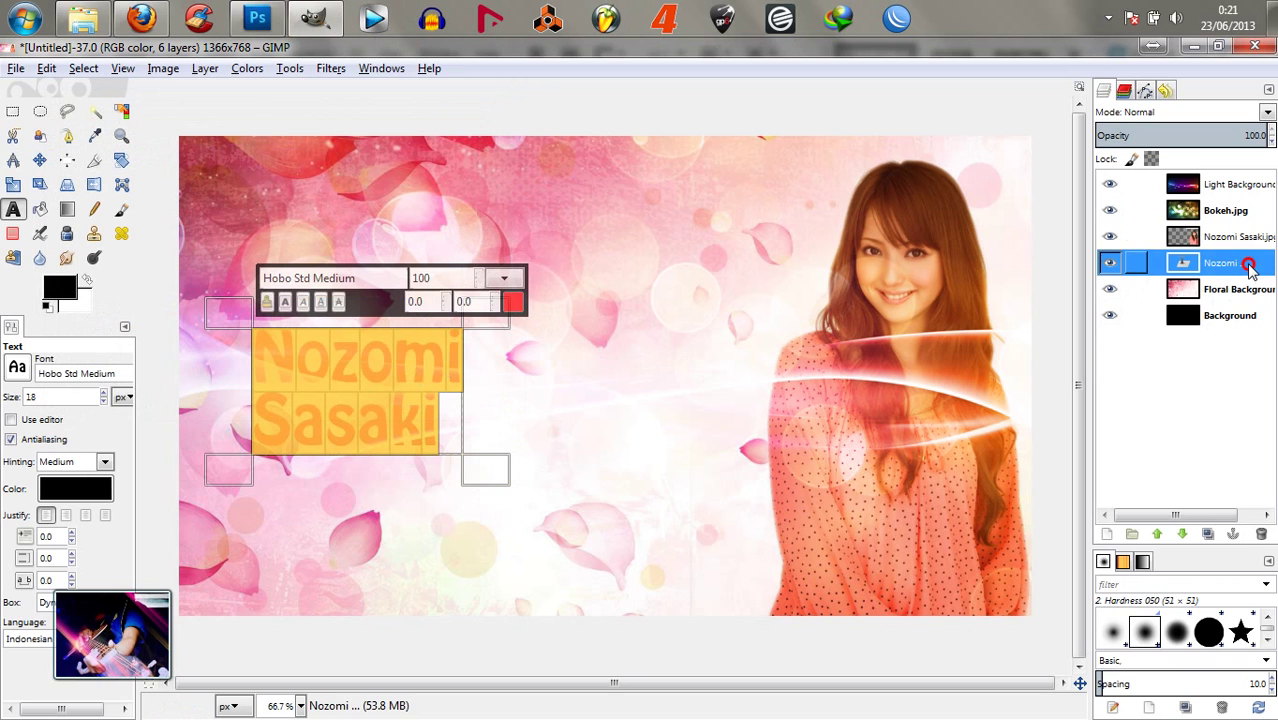
left_click(1232, 316)
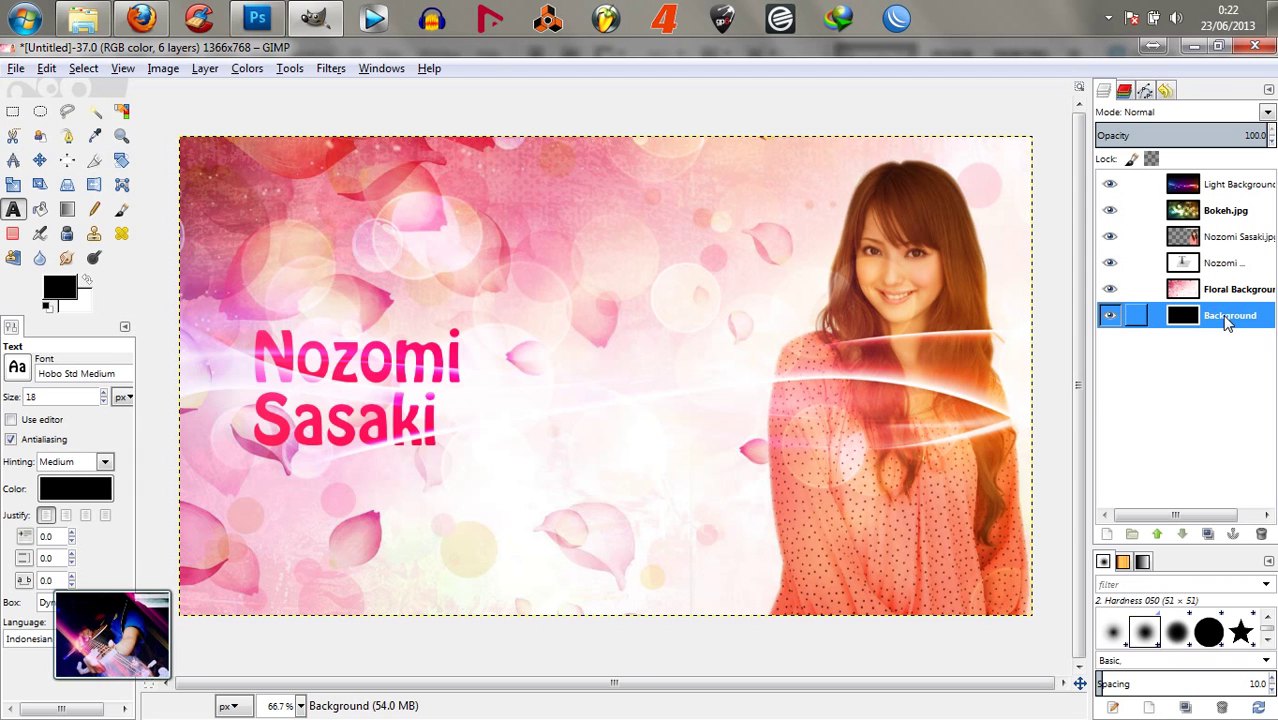
Compare the finished composites in Photoshop and GIMP, and examine the save and export commands each program offers
left_click(257, 18)
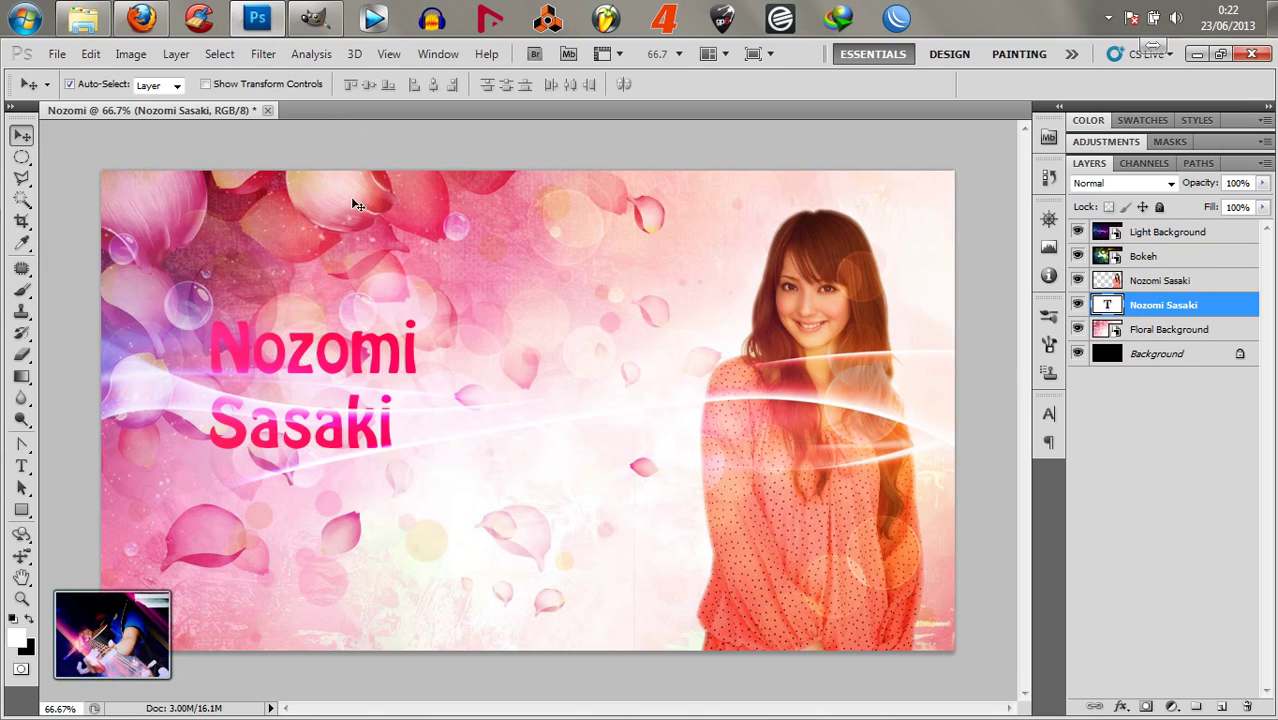
left_click(313, 19)
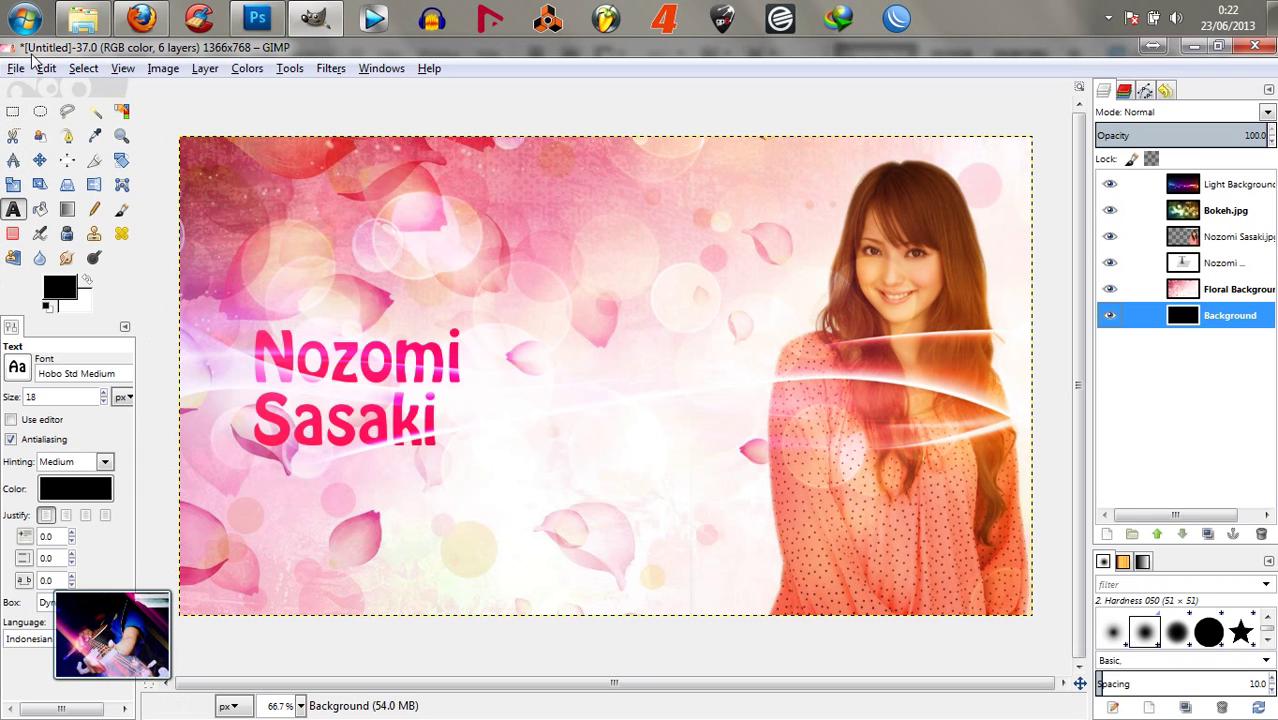
left_click(257, 18)
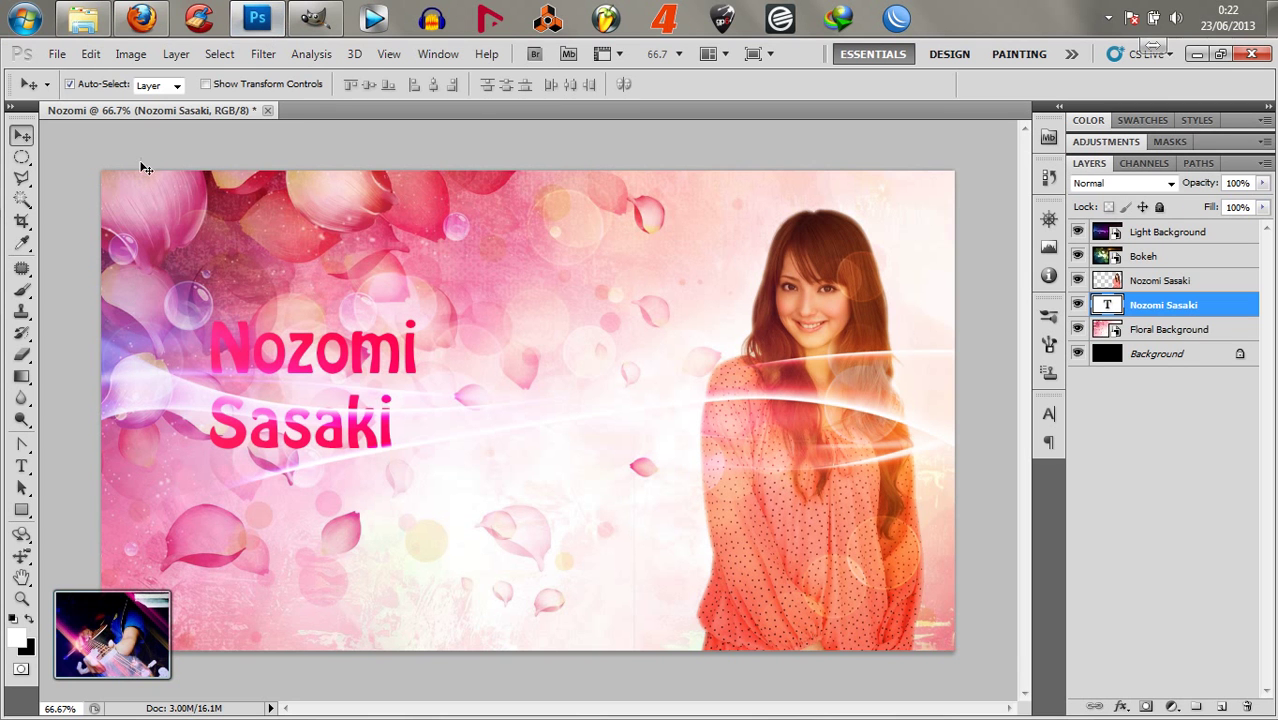
left_click(57, 55)
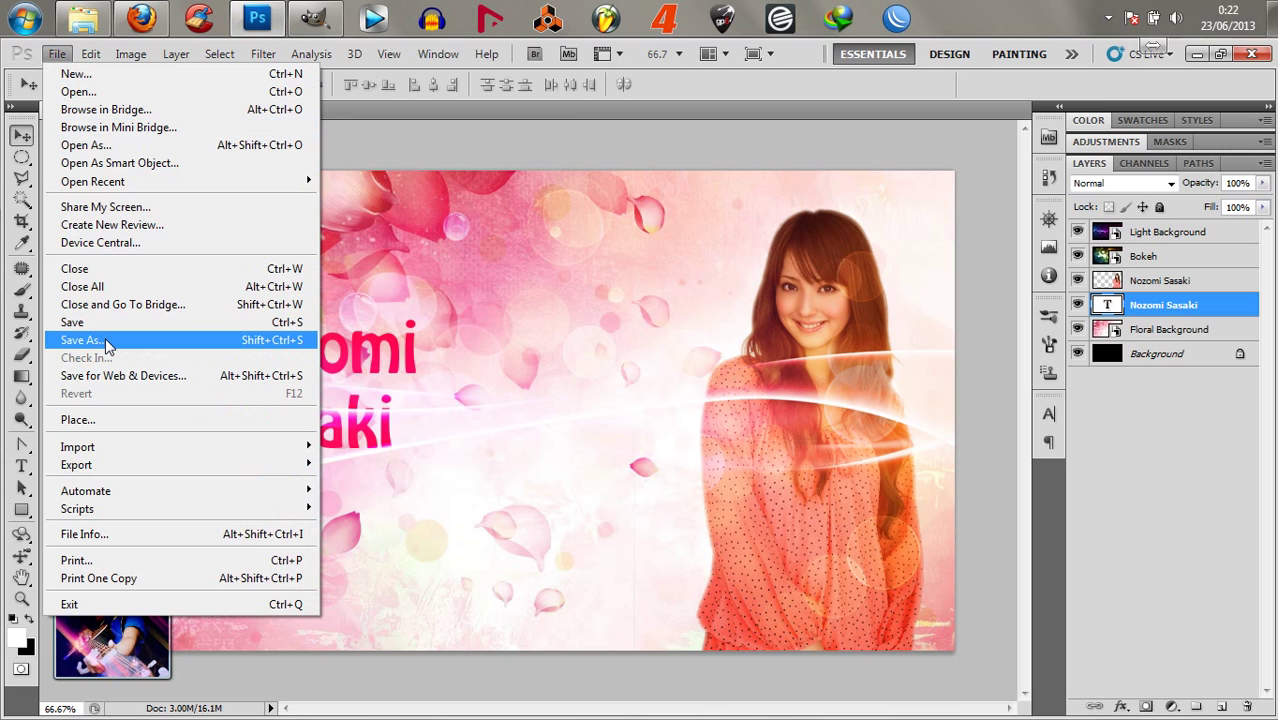
left_click(313, 18)
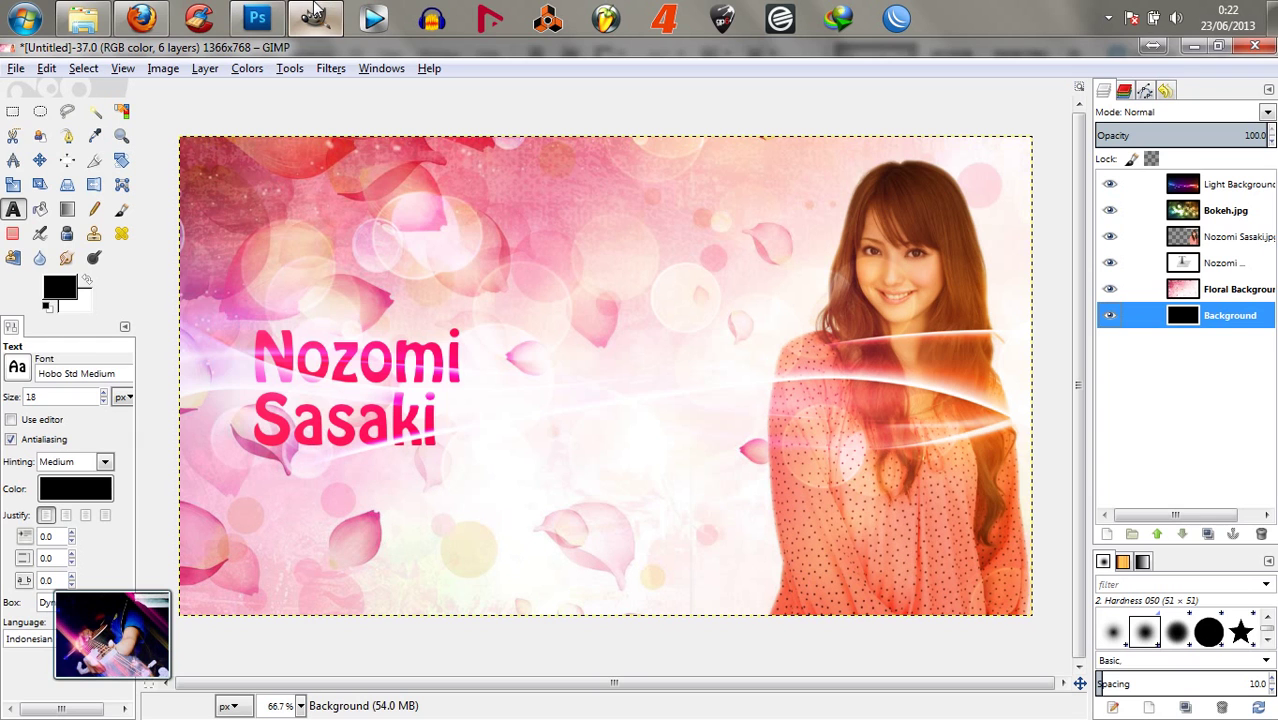
left_click(15, 70)
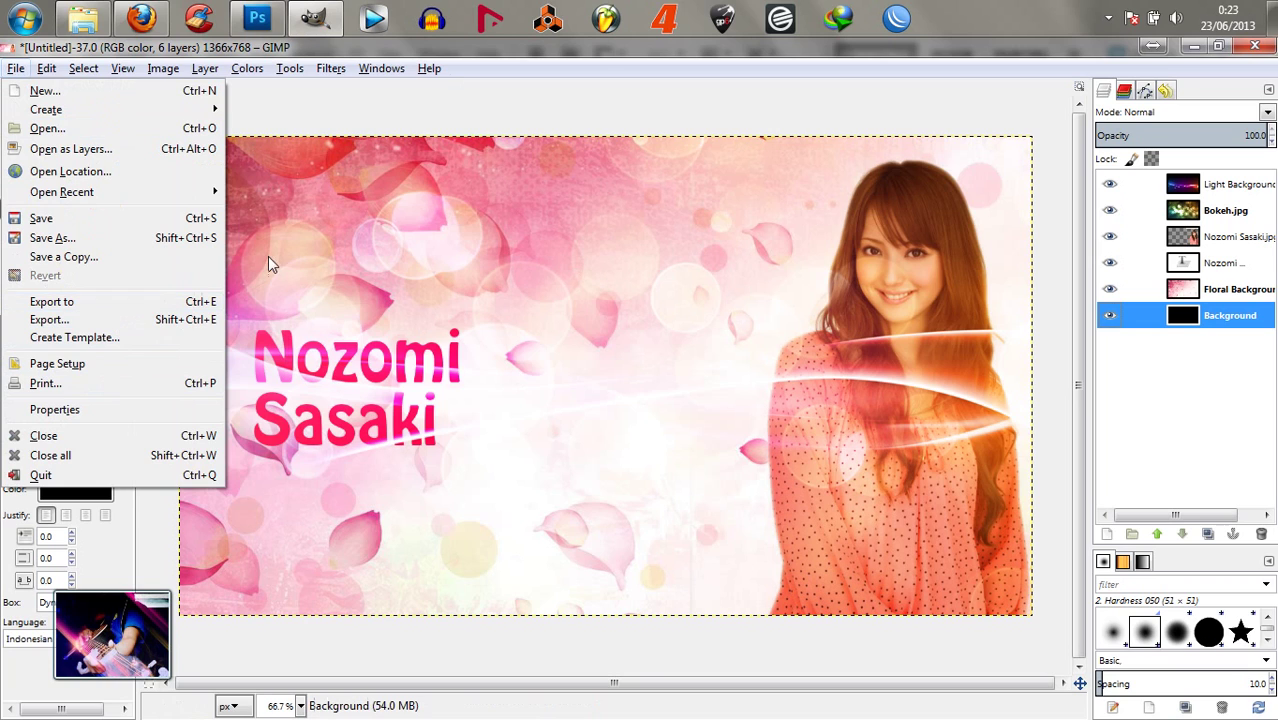
left_click(645, 52)
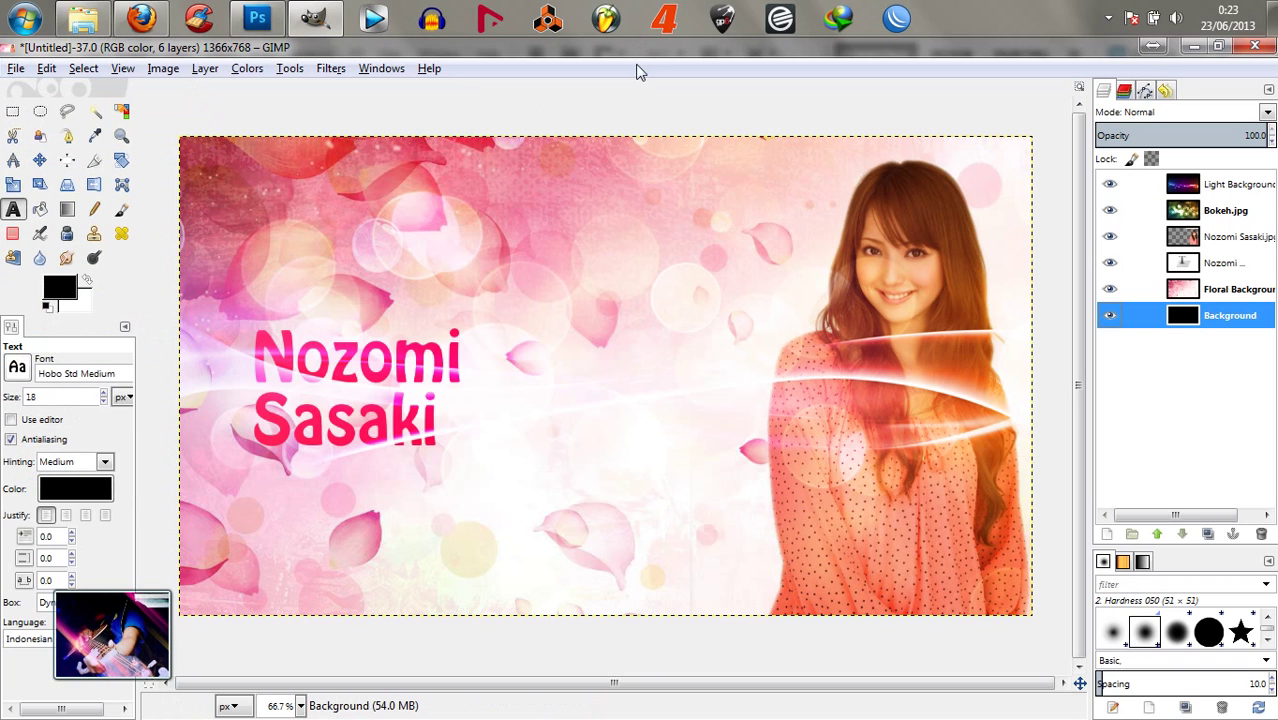
left_click(258, 24)
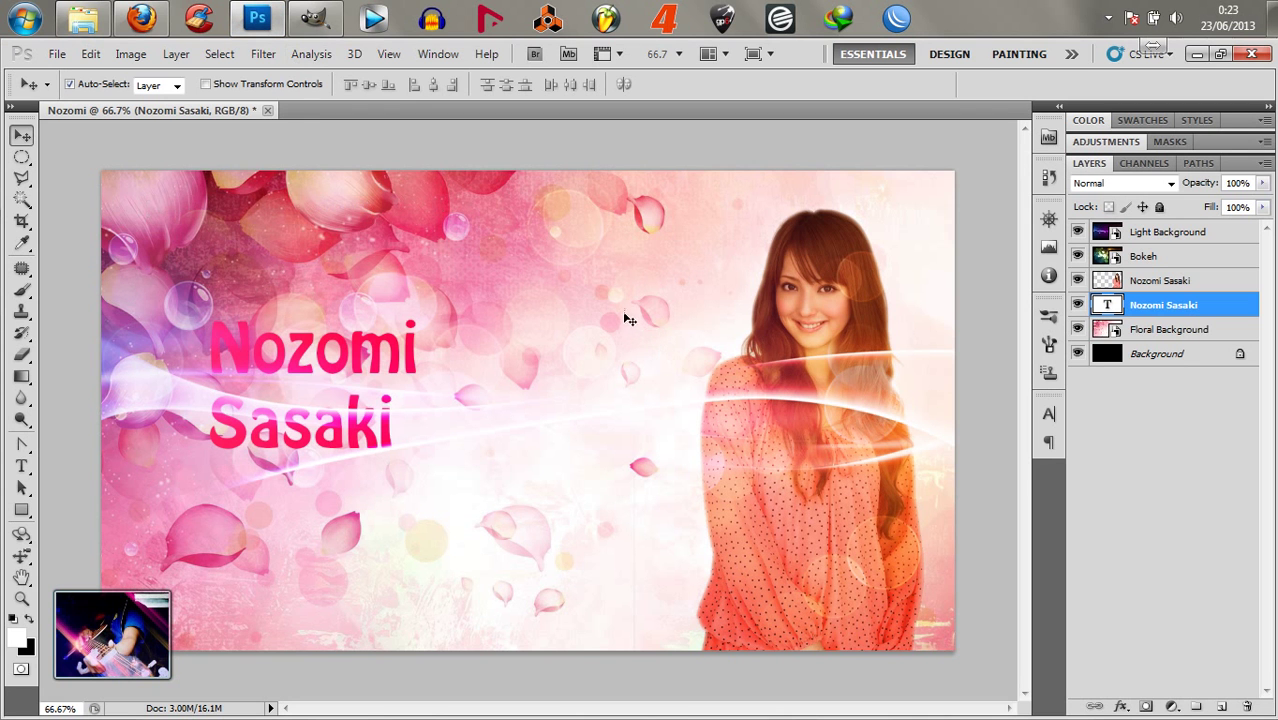